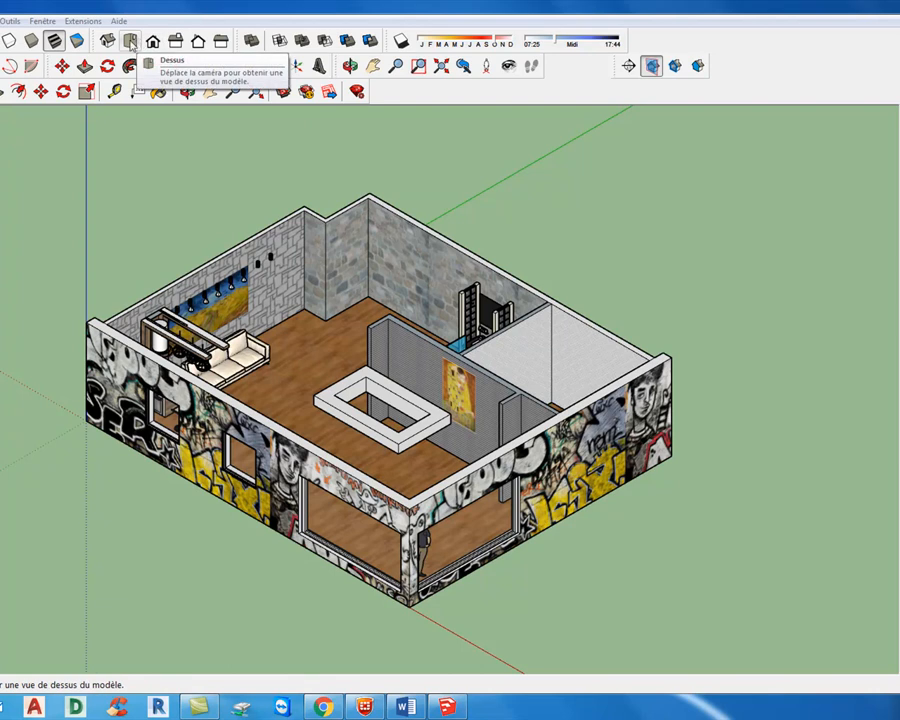
Step: Check the model in the top and isometric views, and check the list of available toolbars for the Section entry
click(132, 42)
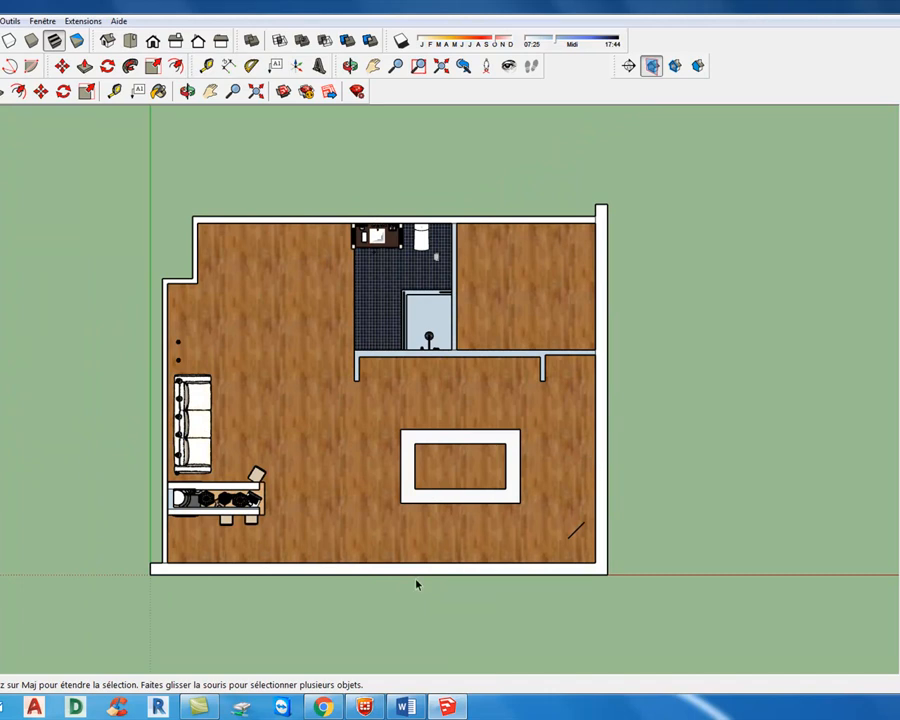
click(108, 41)
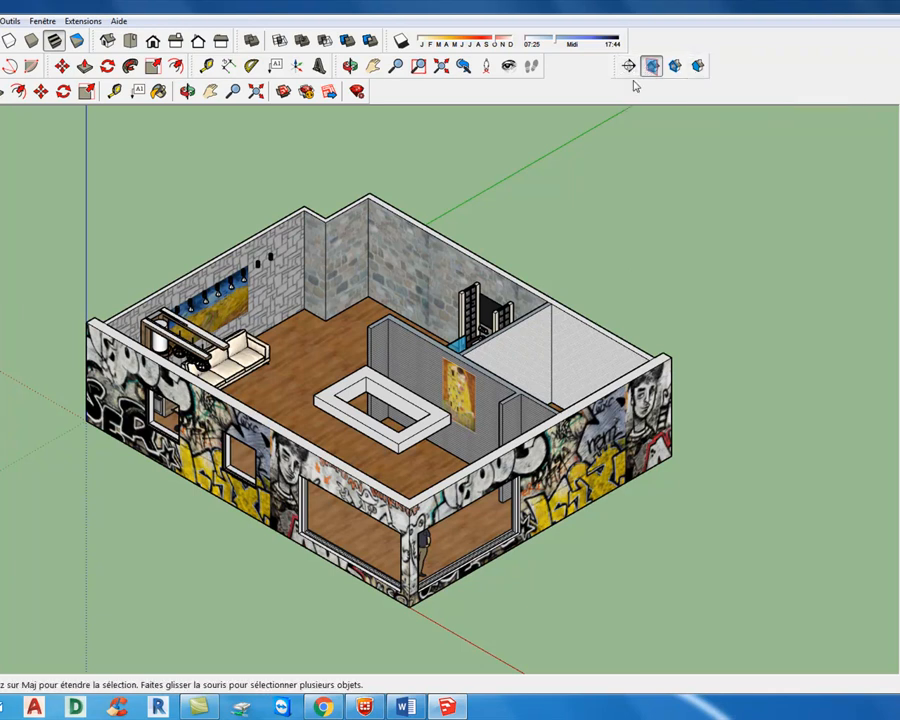
click(0, 21)
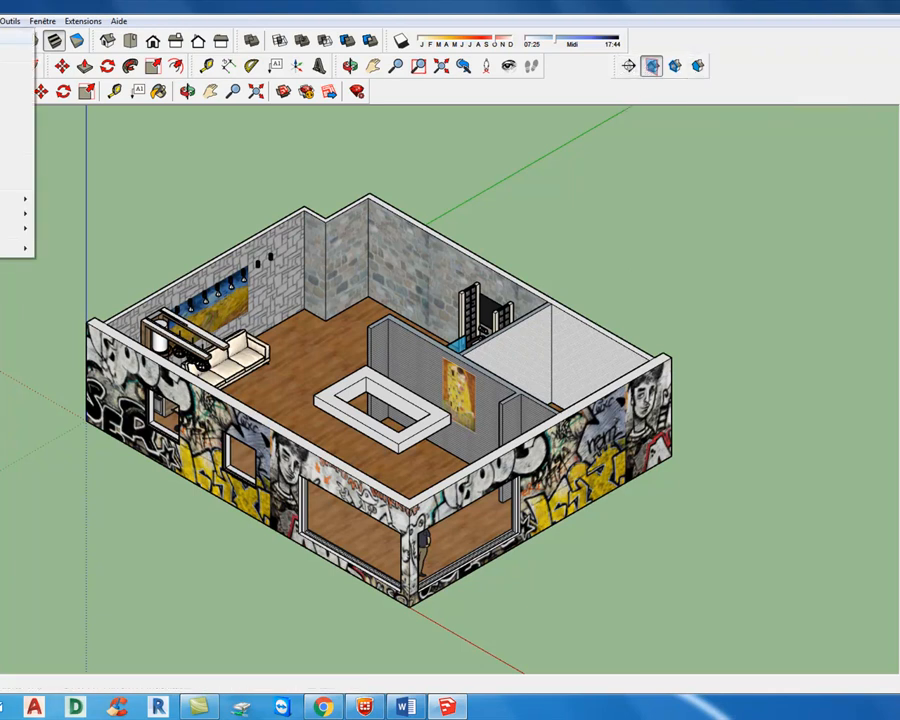
click(5, 37)
drag(464, 334, 463, 423)
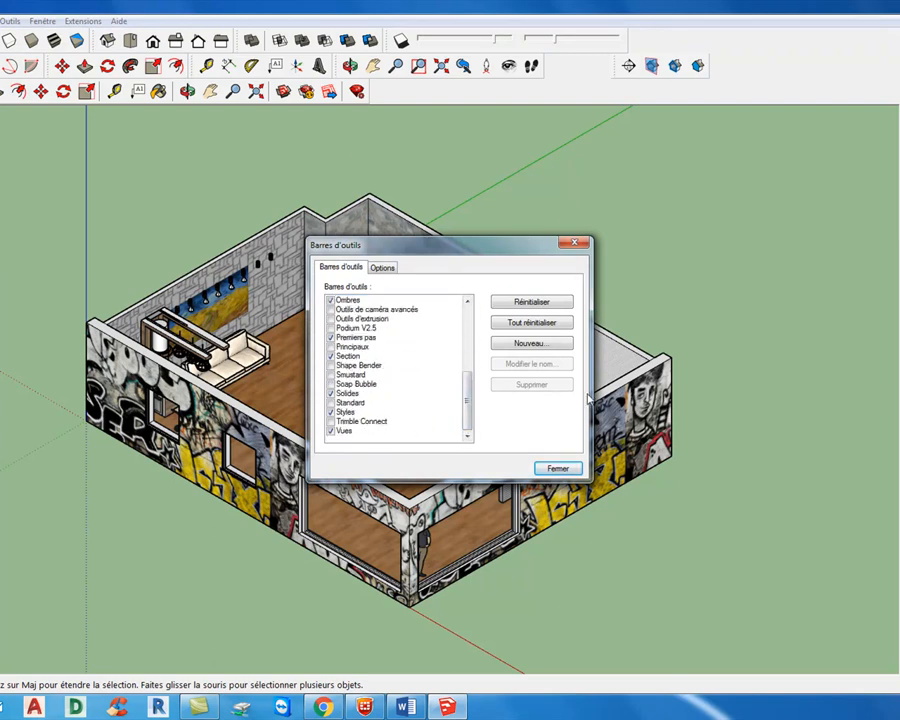
click(566, 467)
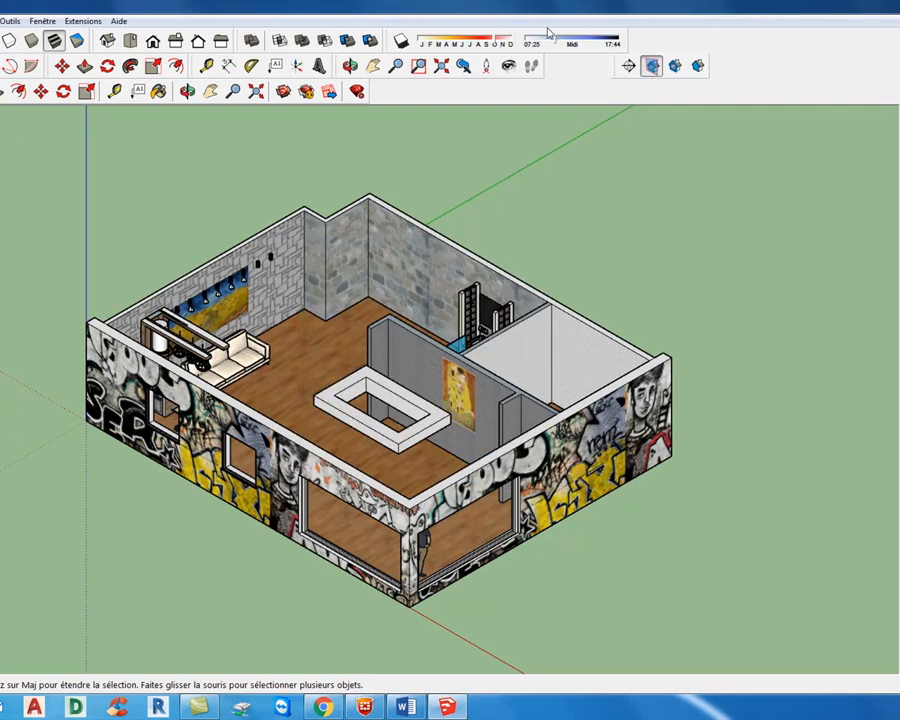
Step: Place a horizontal section plane on the top of the exterior wall, keeping the name Section 11 and symbol 11
click(631, 66)
click(627, 138)
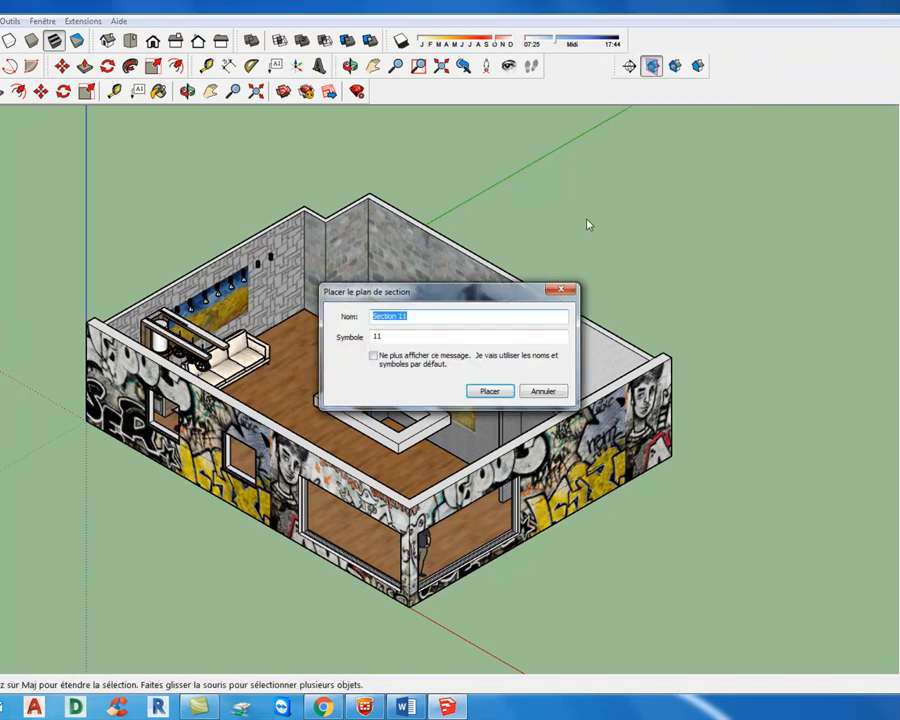
click(489, 393)
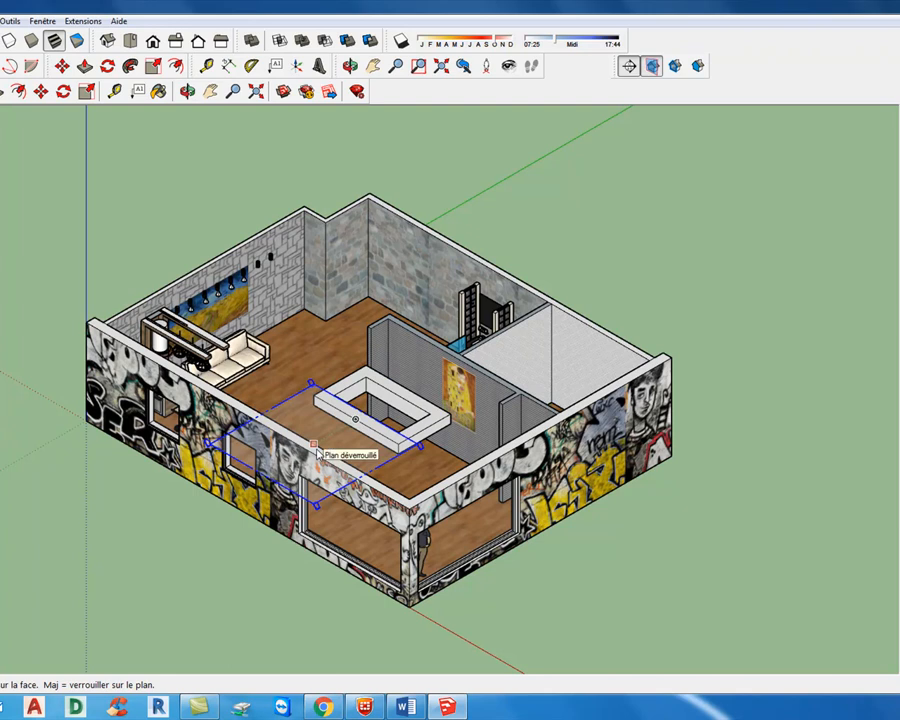
click(318, 452)
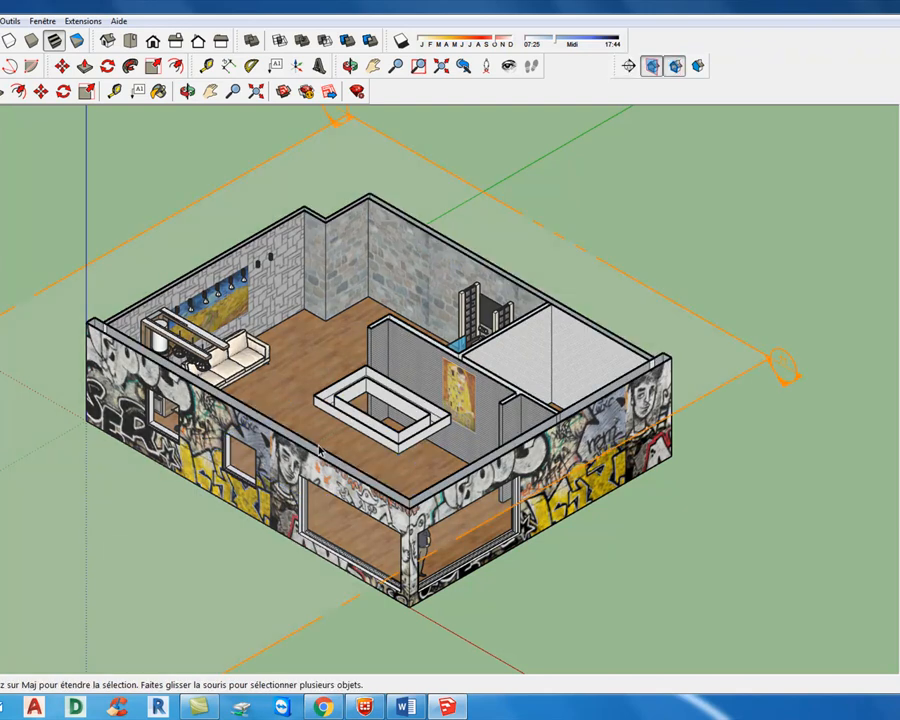
Step: Move the section plane down along the blue axis until it cuts through the walls at window height
scroll(382, 466, down, 5)
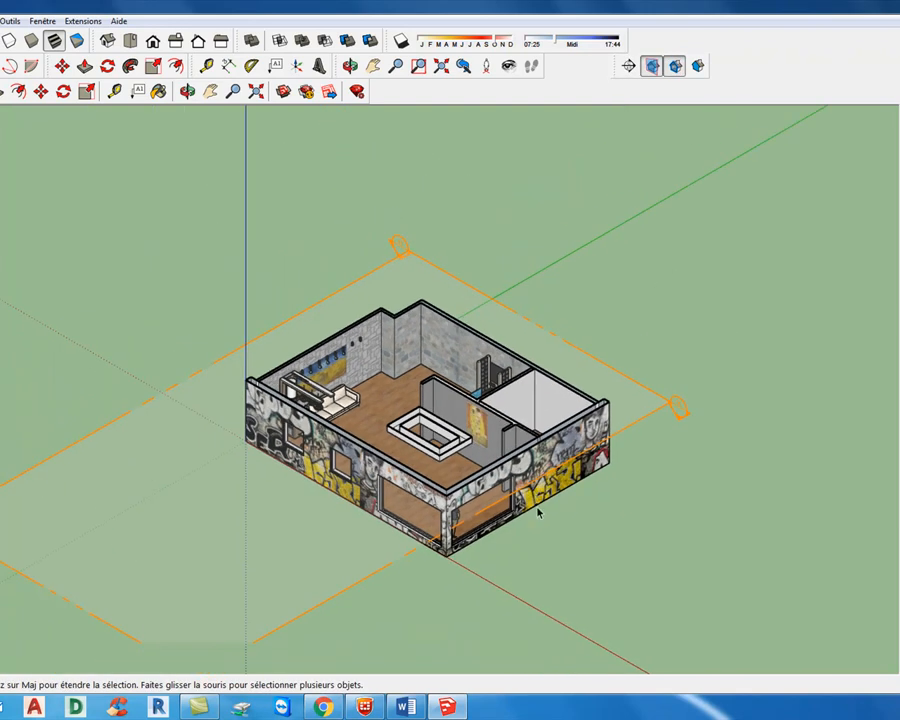
click(407, 558)
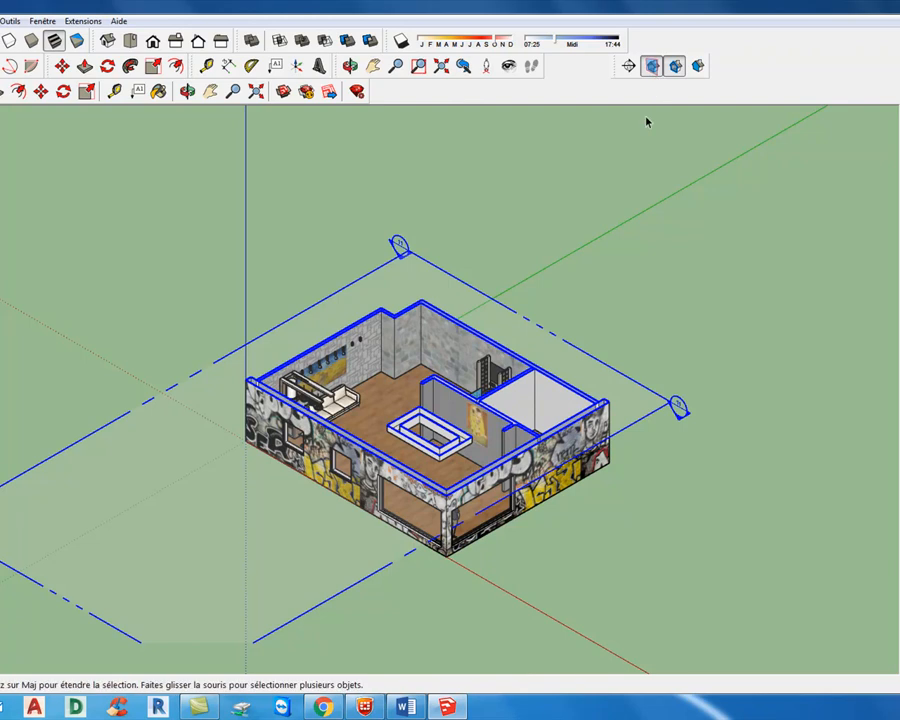
click(62, 66)
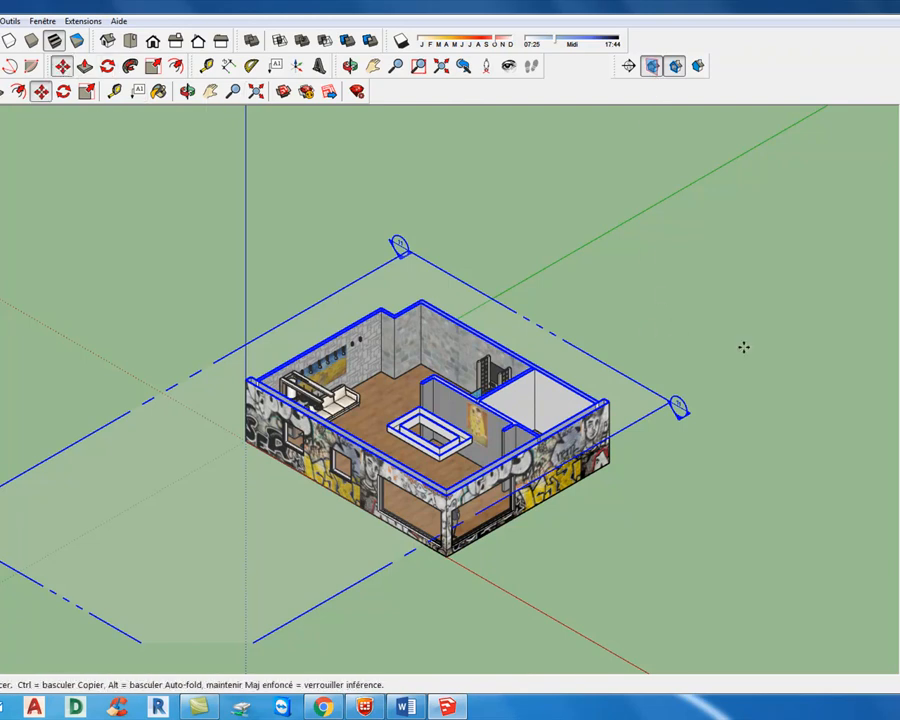
click(670, 406)
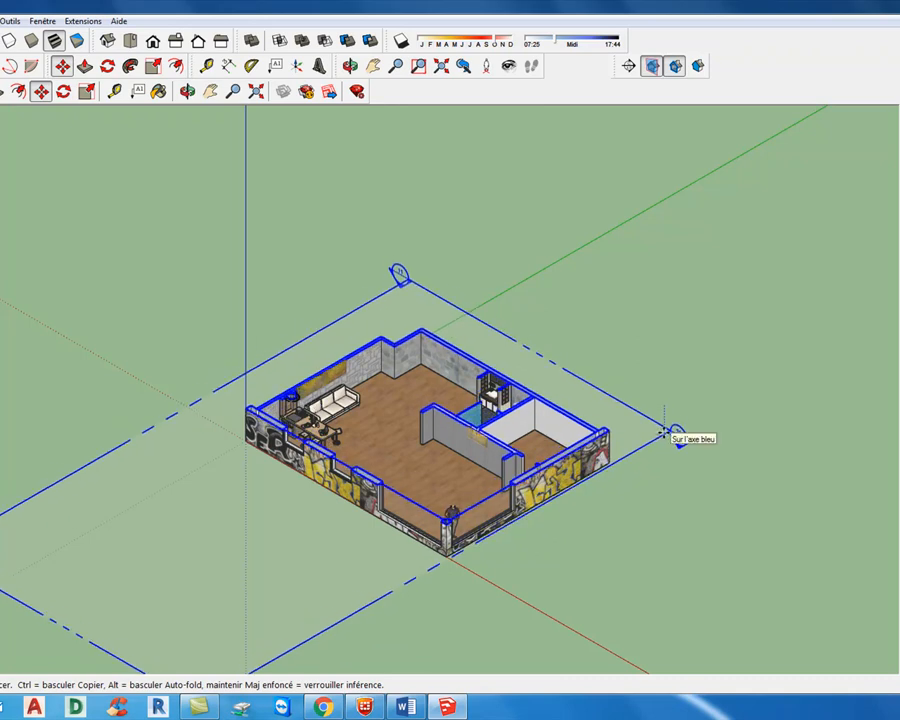
click(664, 432)
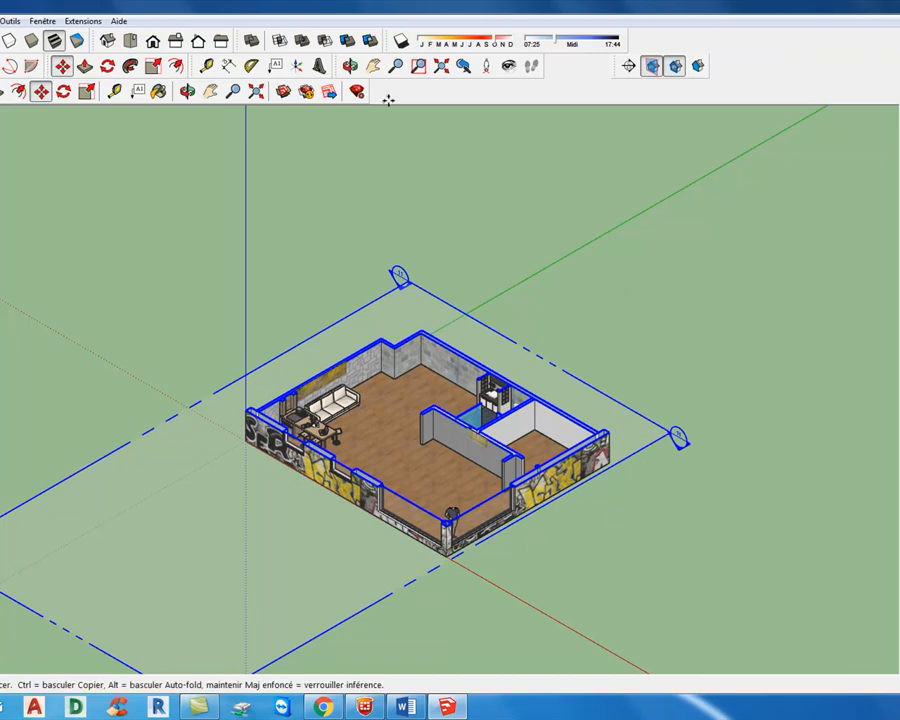
Step: Show the cut apartment as a plan in the top view, framed closely on the rooms
click(130, 40)
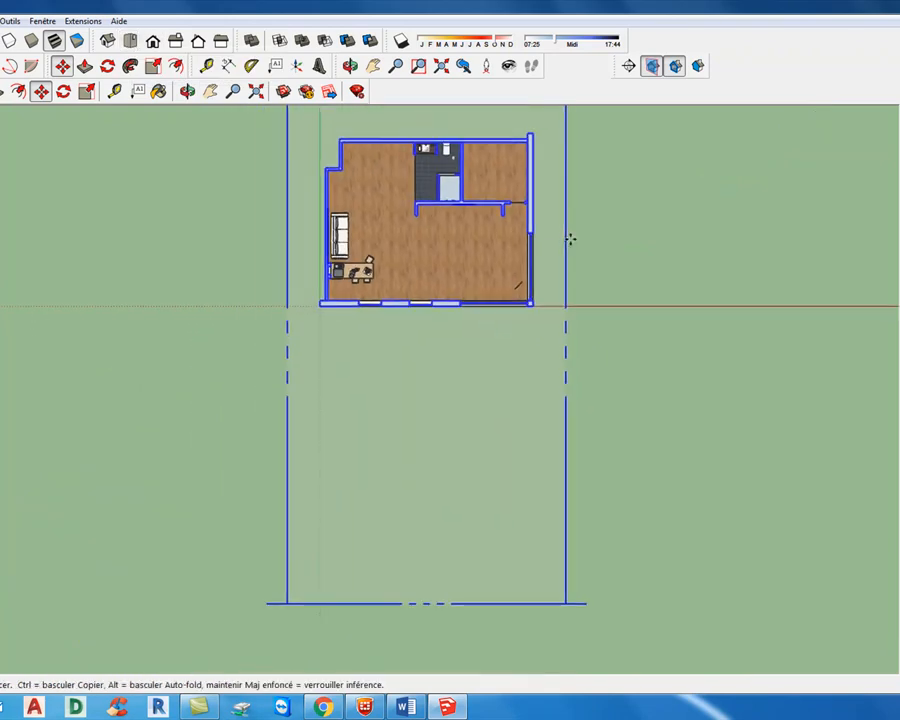
middle_drag(632, 235, 632, 326)
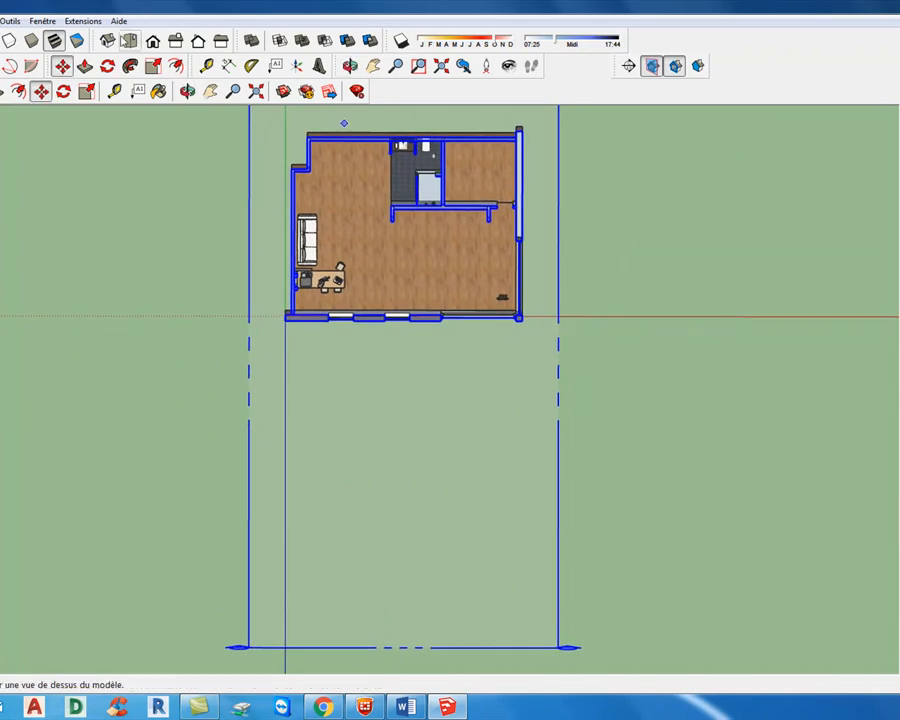
click(130, 40)
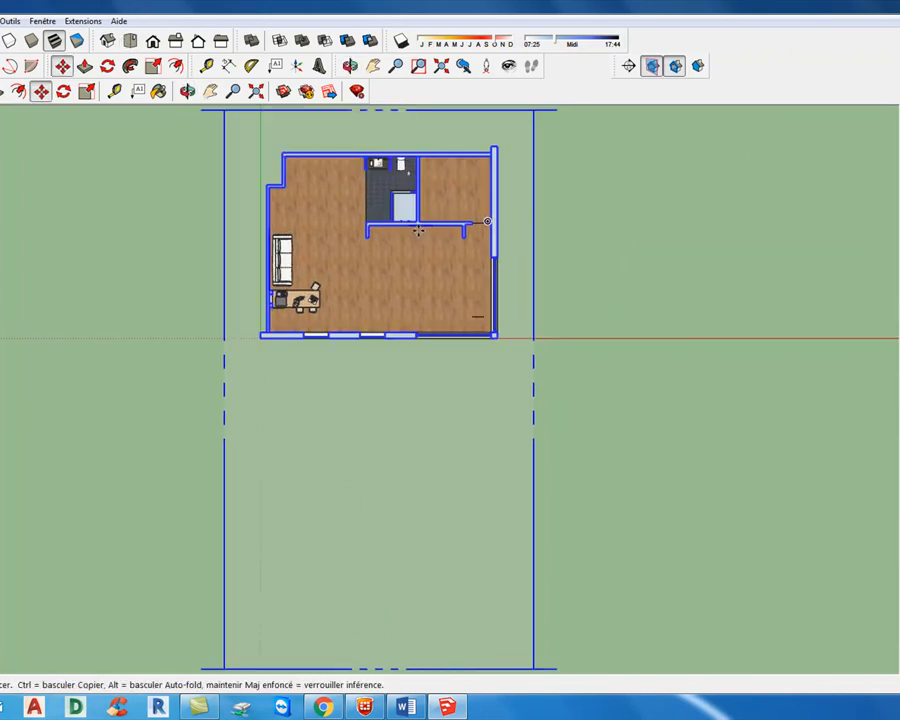
click(442, 67)
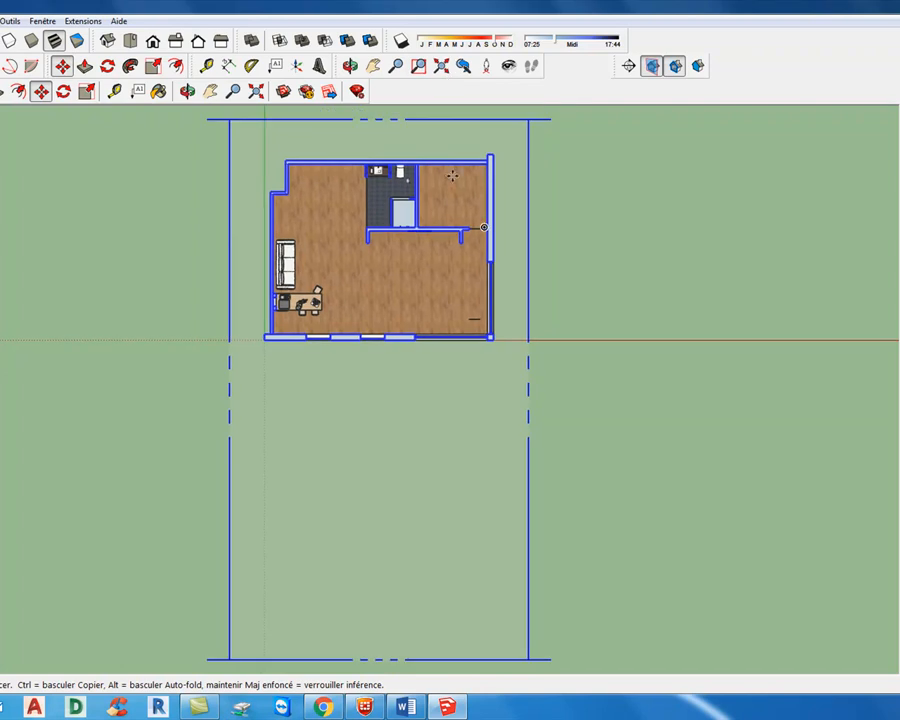
scroll(391, 214, up, 4)
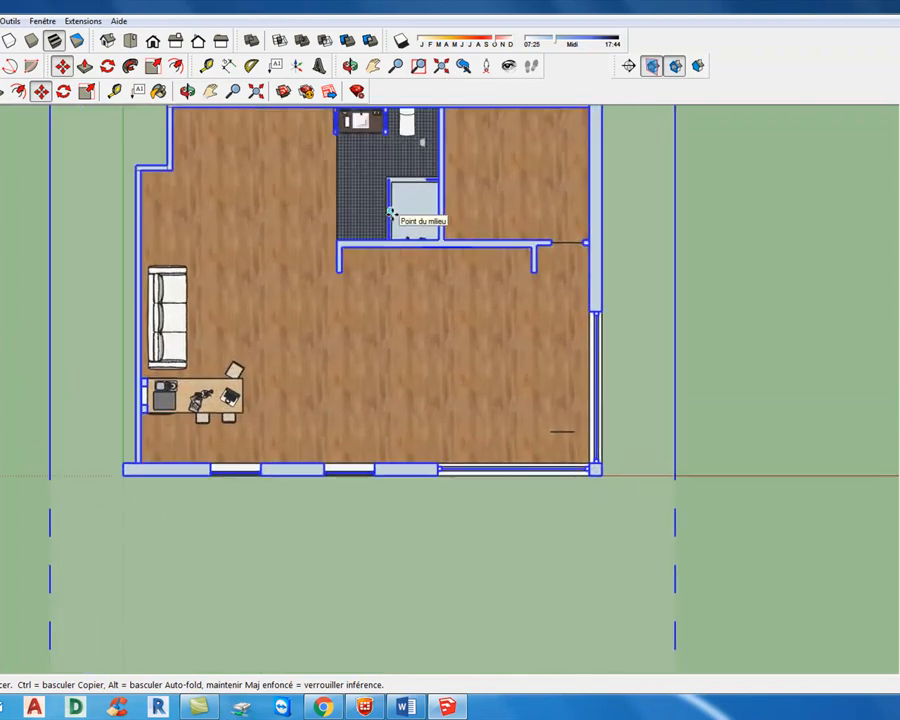
scroll(393, 226, down, 2)
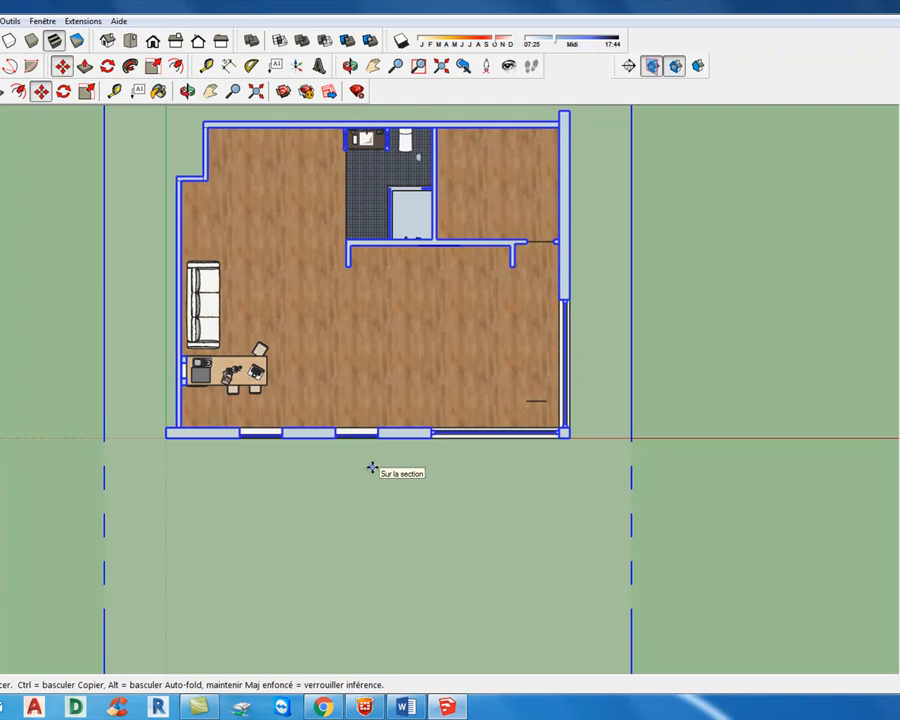
Step: Hide the section plane outline while keeping the section cut active
click(653, 66)
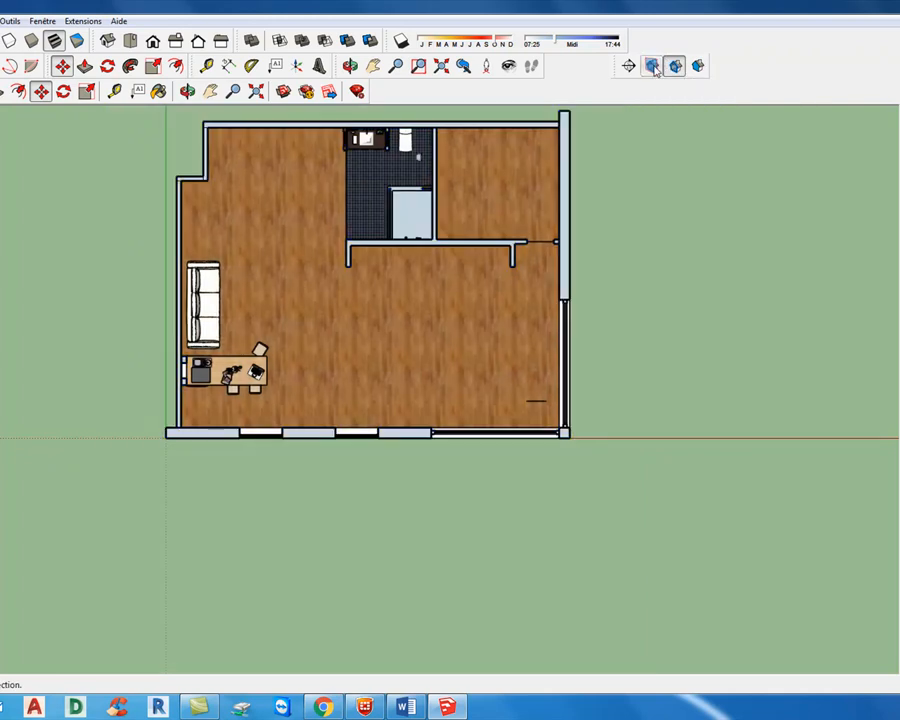
click(653, 66)
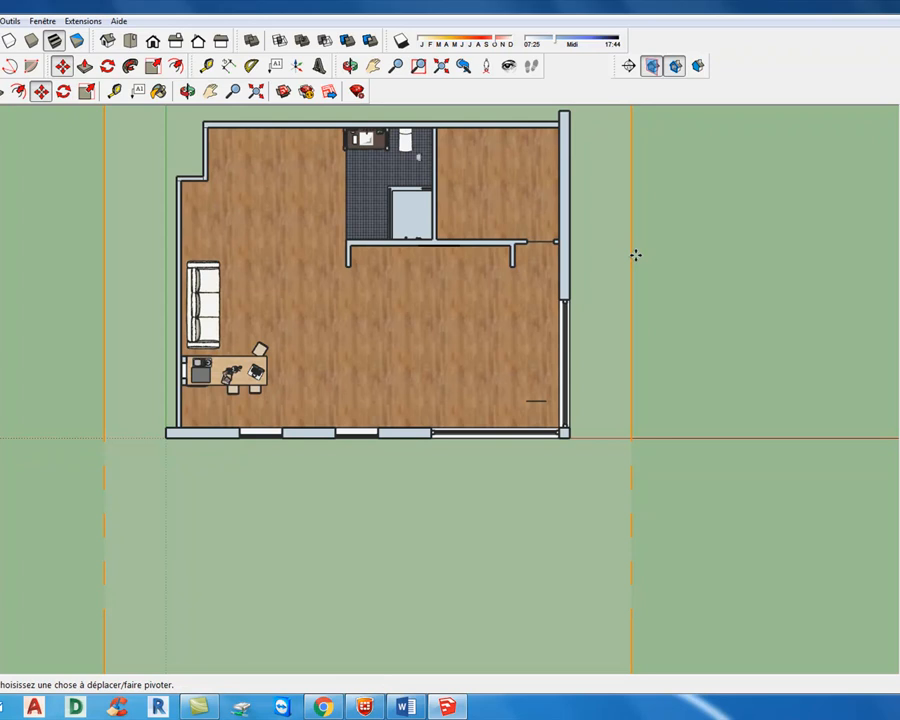
click(651, 66)
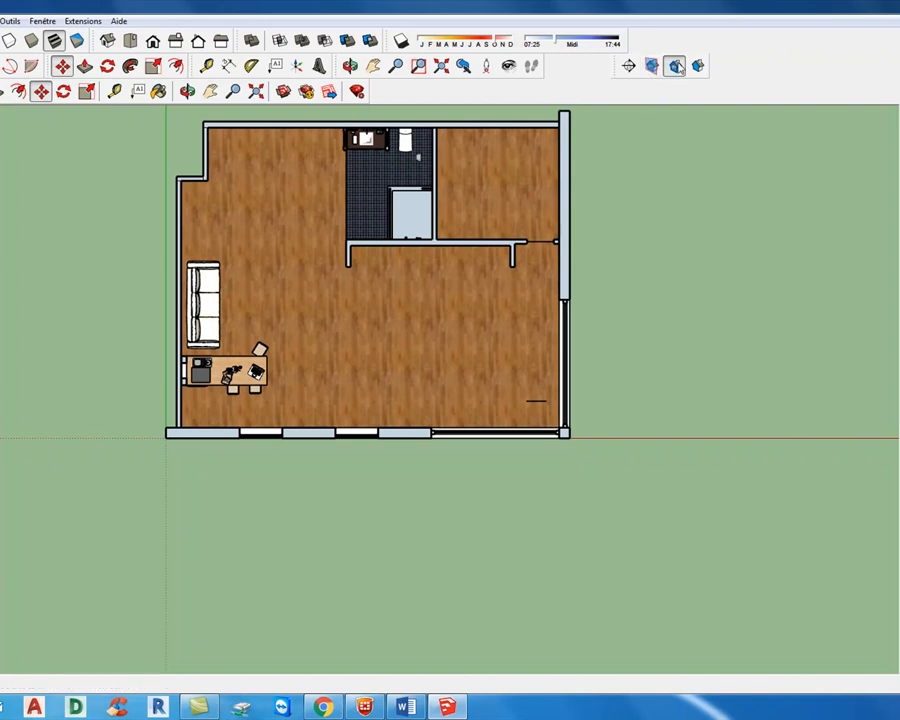
Step: Switch the section cut off and back on to compare the plan with and without it
click(677, 66)
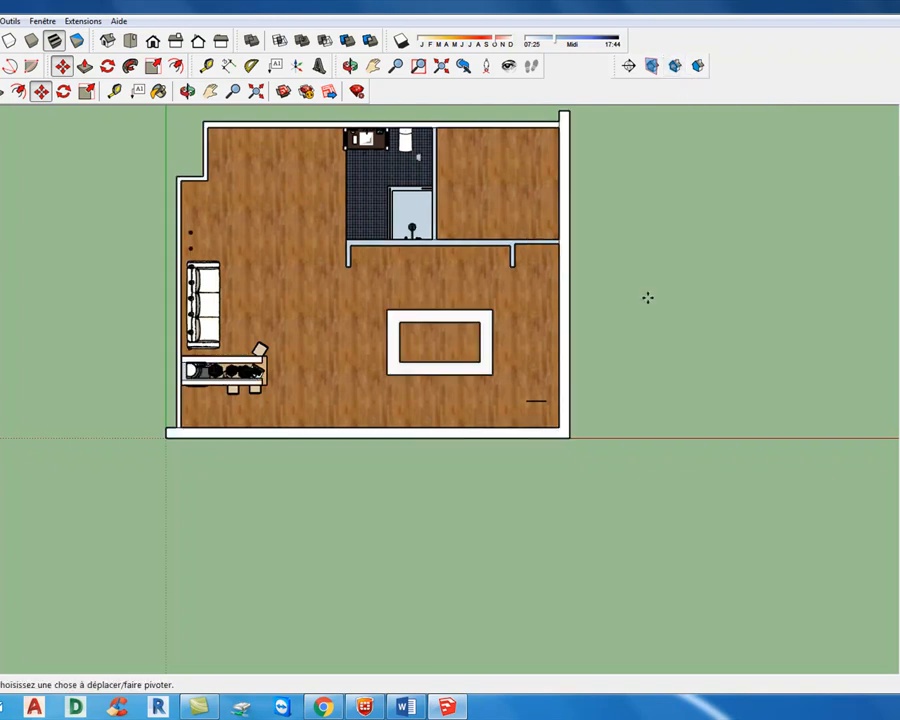
click(677, 66)
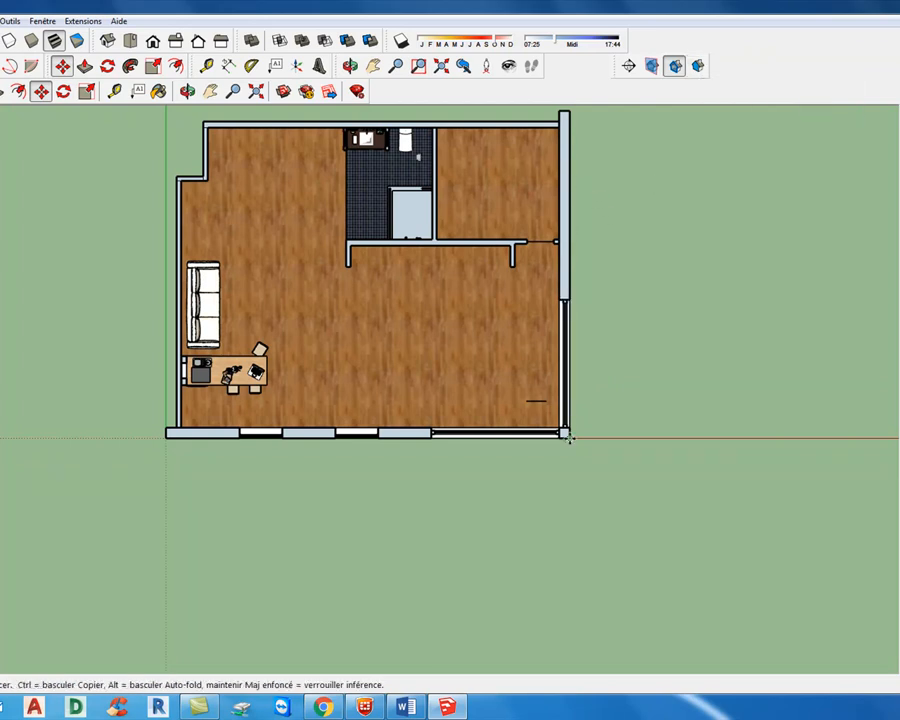
scroll(566, 432, up, 3)
scroll(593, 422, down, 3)
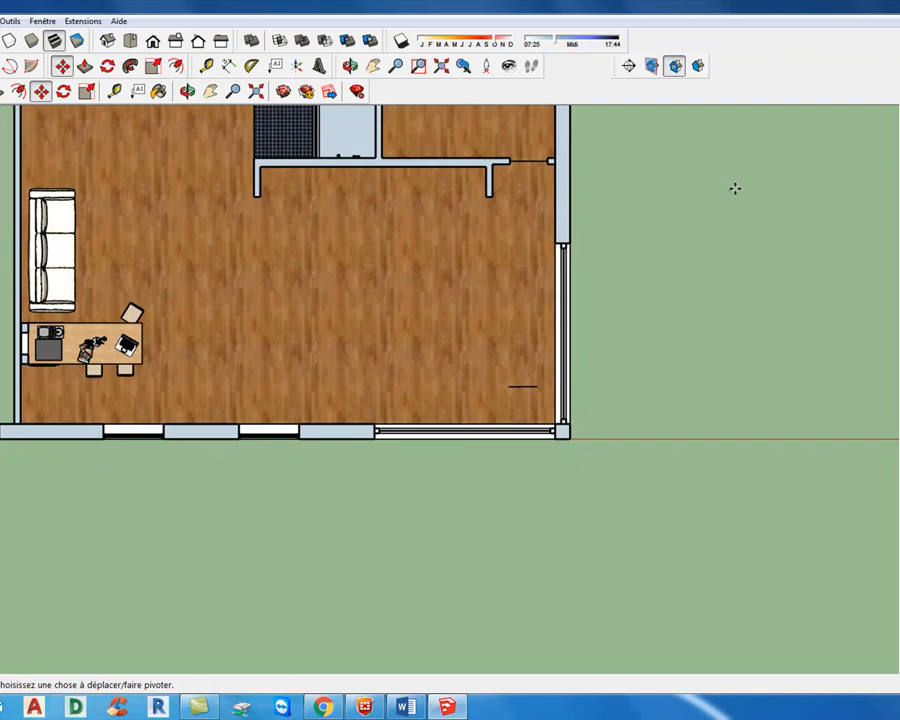
Step: Turn on the section fill so the cut walls are solid dark, and centre the whole plan in the view
click(698, 66)
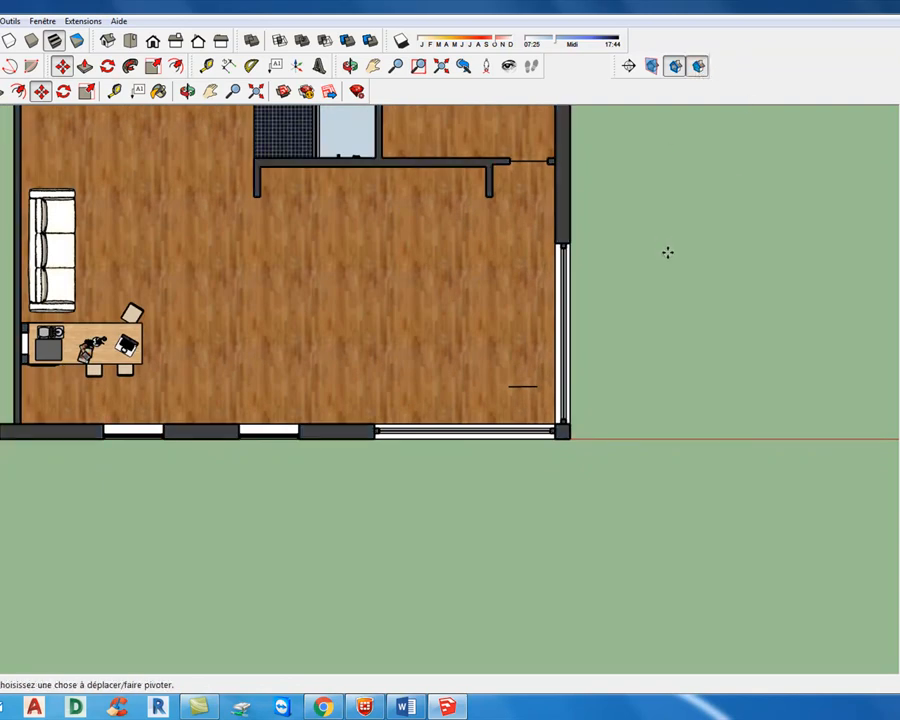
scroll(667, 255, down, 3)
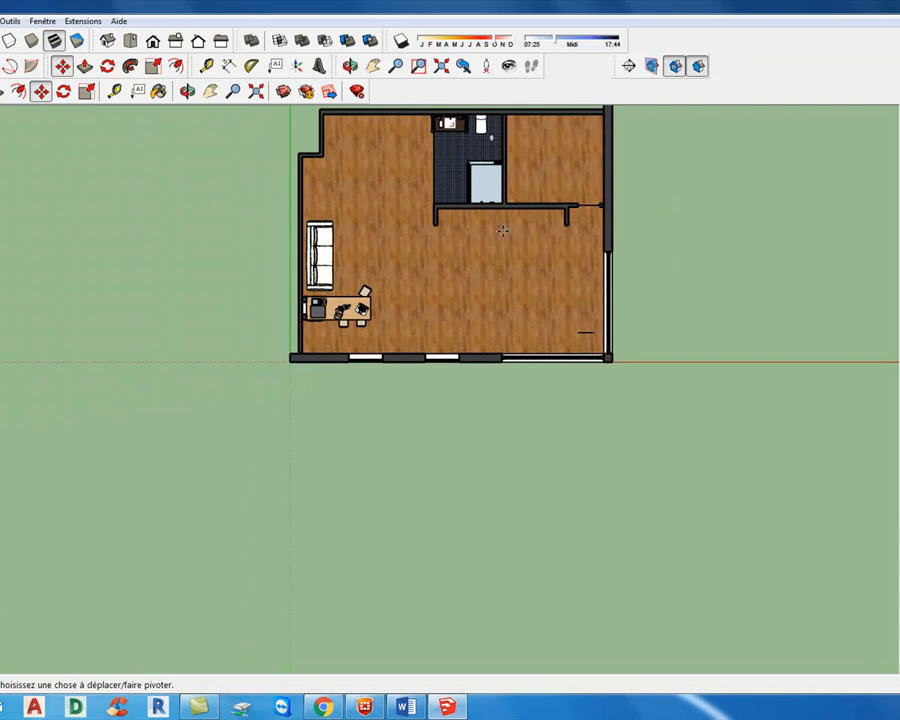
scroll(420, 185, up, 2)
shift+middle_drag(507, 281, 493, 440)
scroll(489, 418, up, 1)
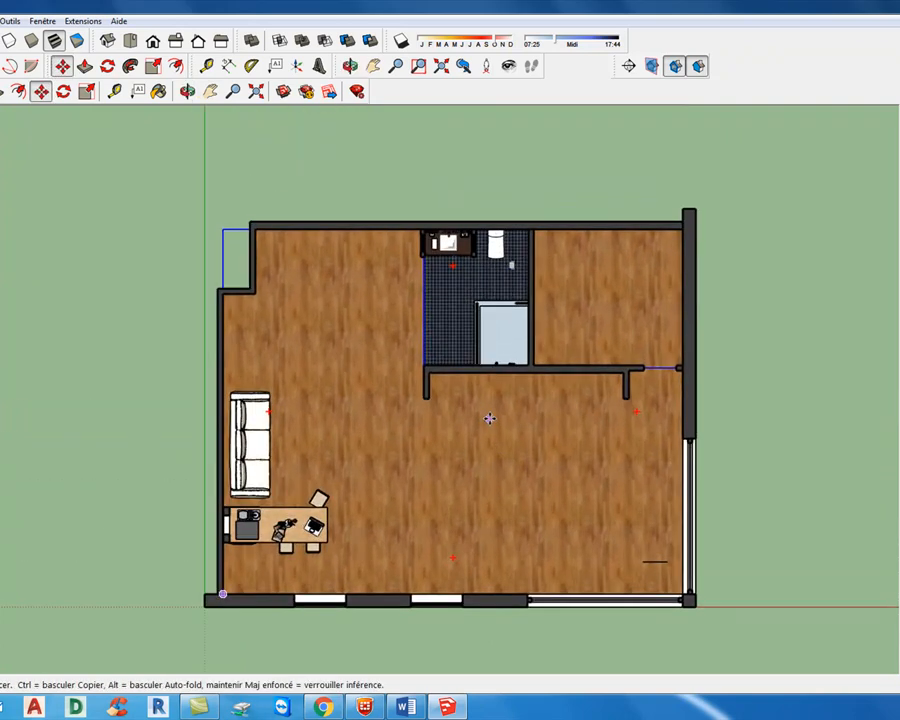
scroll(489, 418, up, 1)
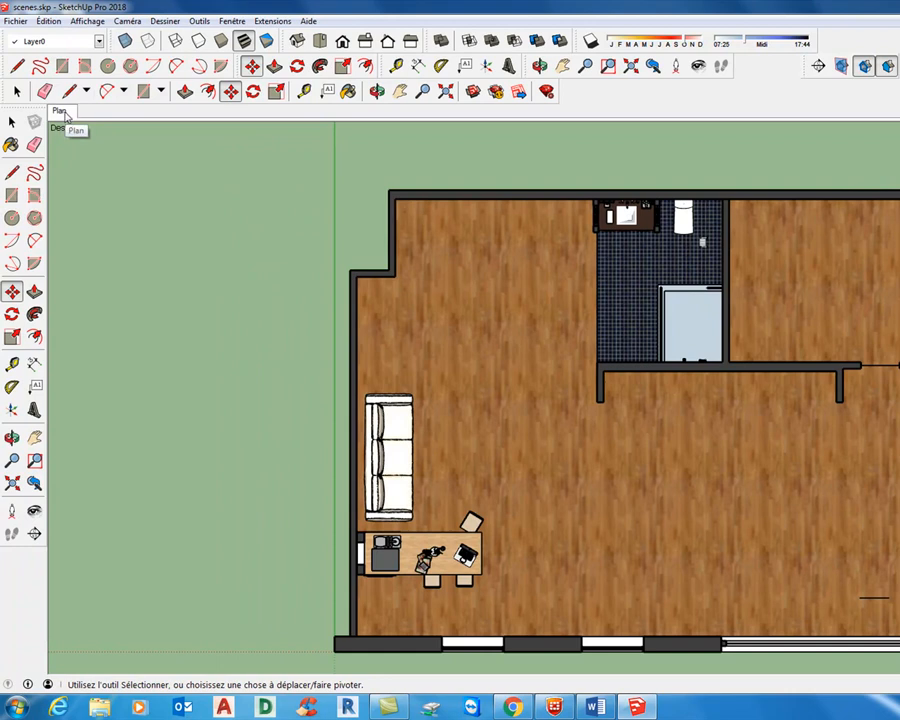
Step: Test the Plan scene by switching to the isometric view with the section cut off and recalling the scene
click(298, 41)
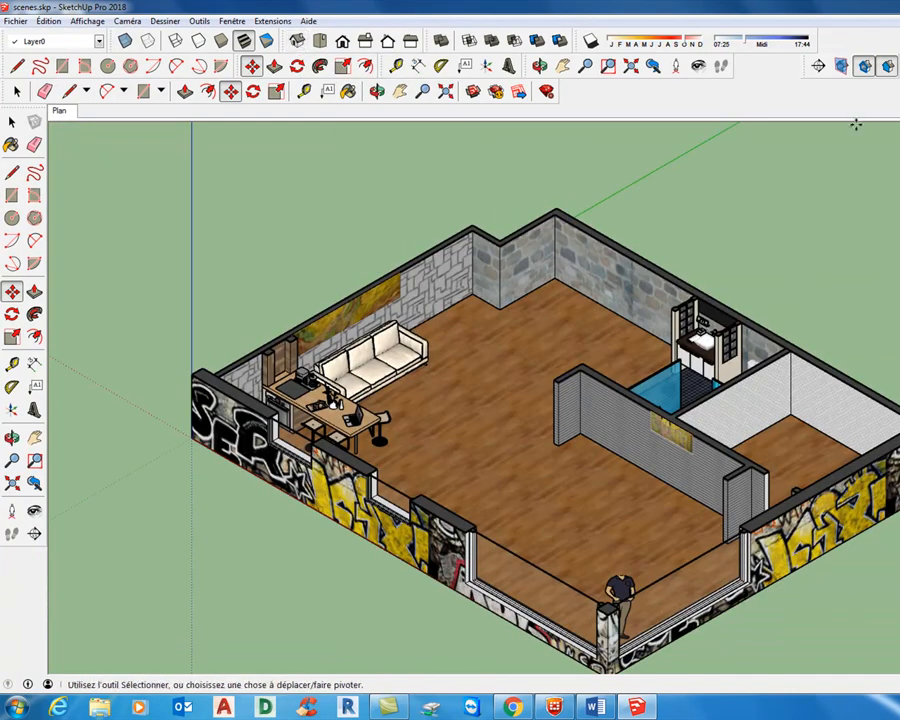
click(862, 68)
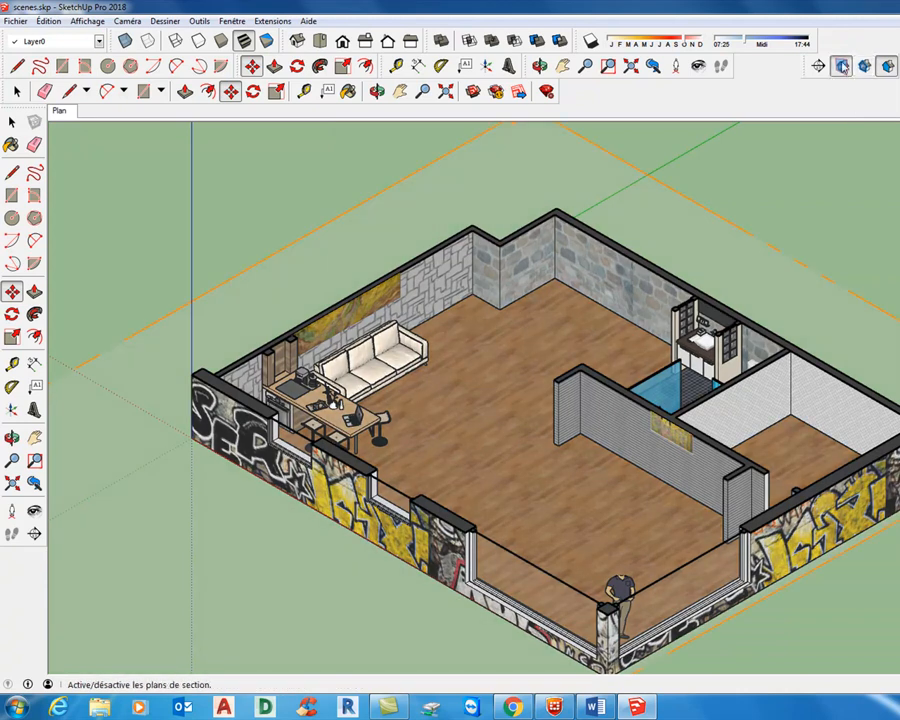
click(864, 67)
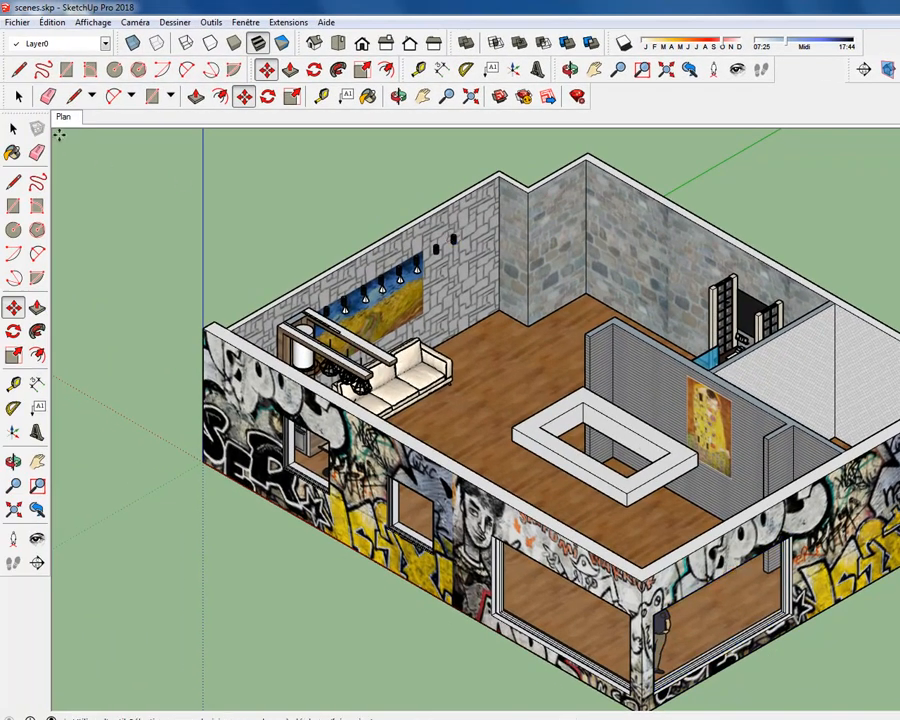
click(63, 118)
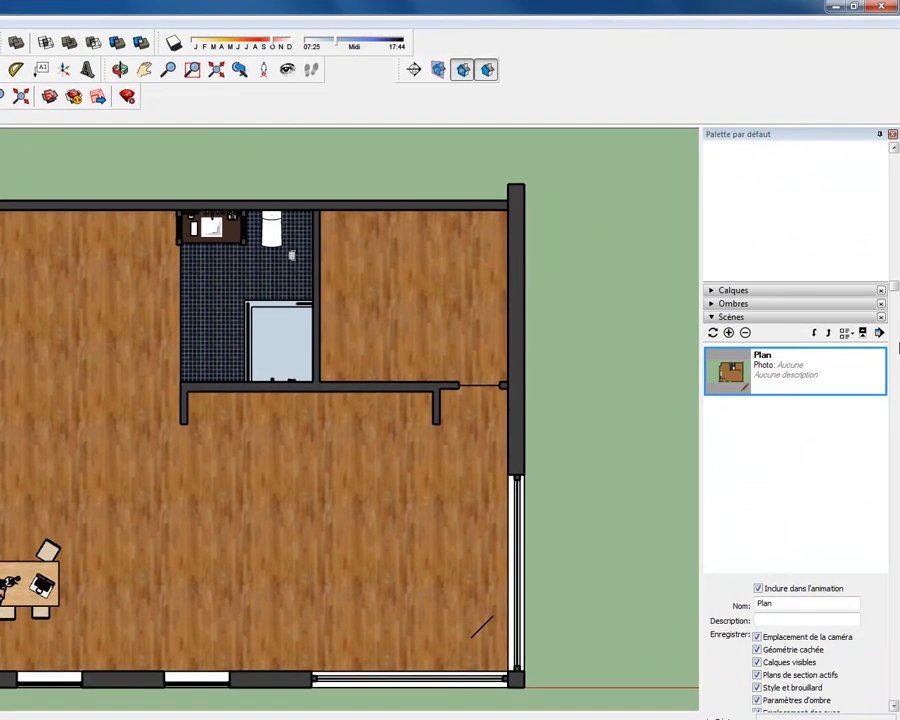
Step: Browse the styles stored in the model and try Style simple3 on the plan
drag(893, 288, 896, 159)
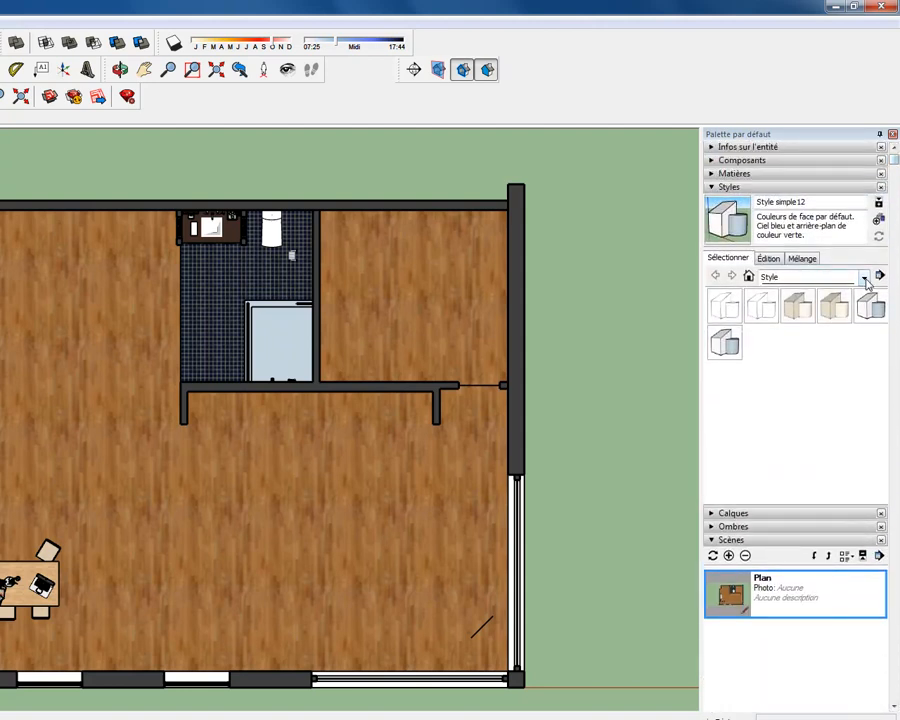
click(864, 277)
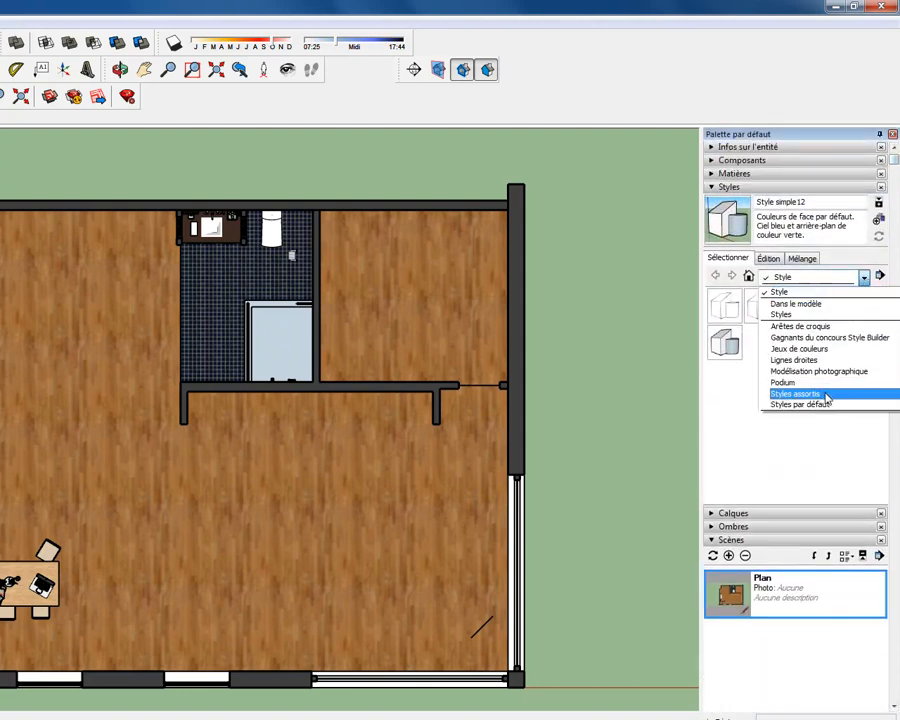
click(790, 304)
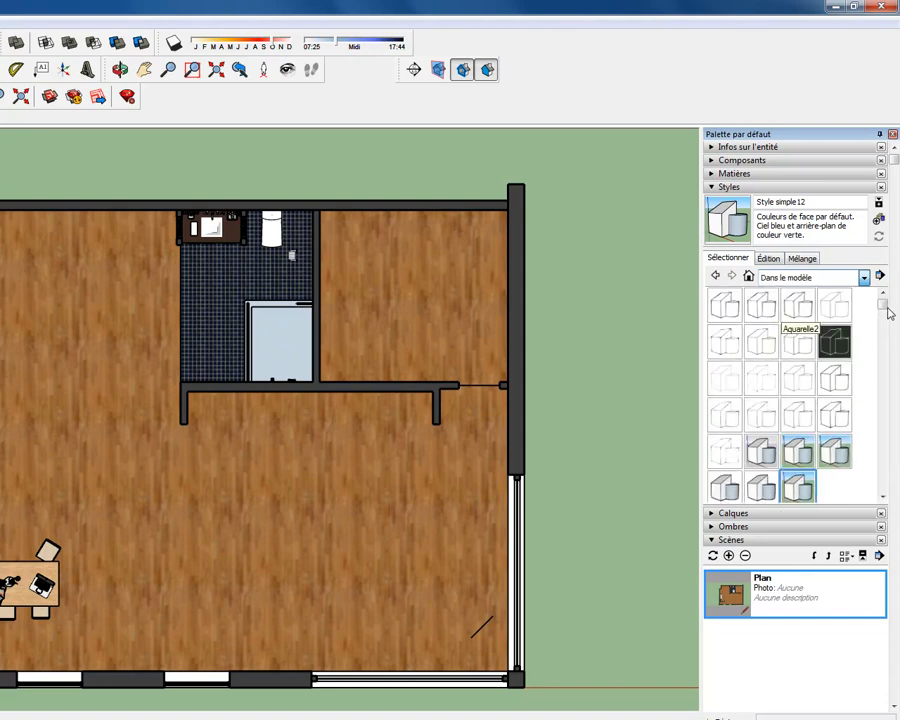
drag(882, 302, 884, 349)
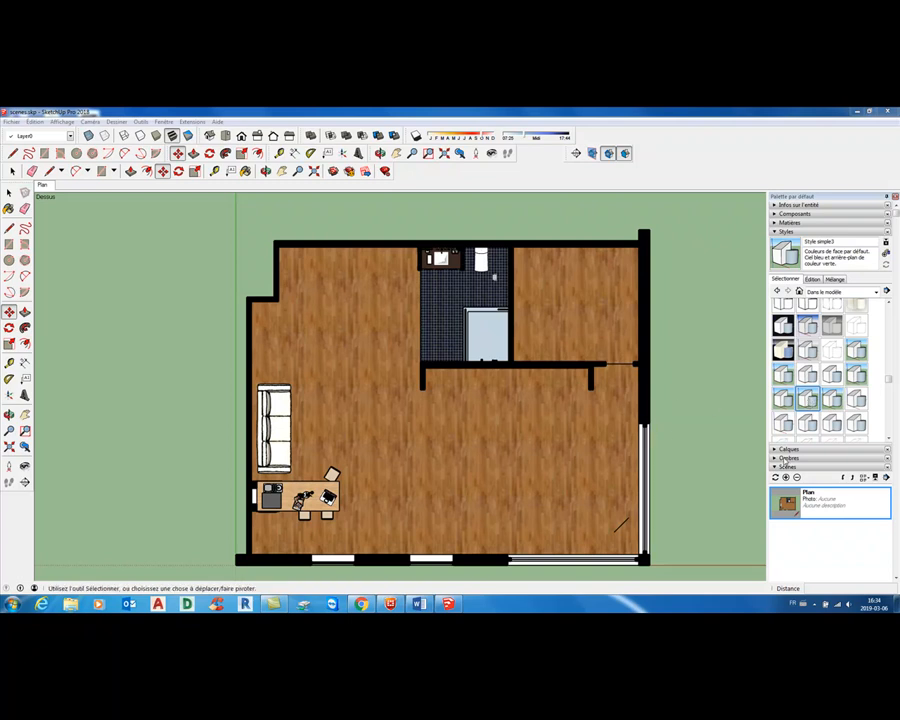
drag(888, 380, 888, 351)
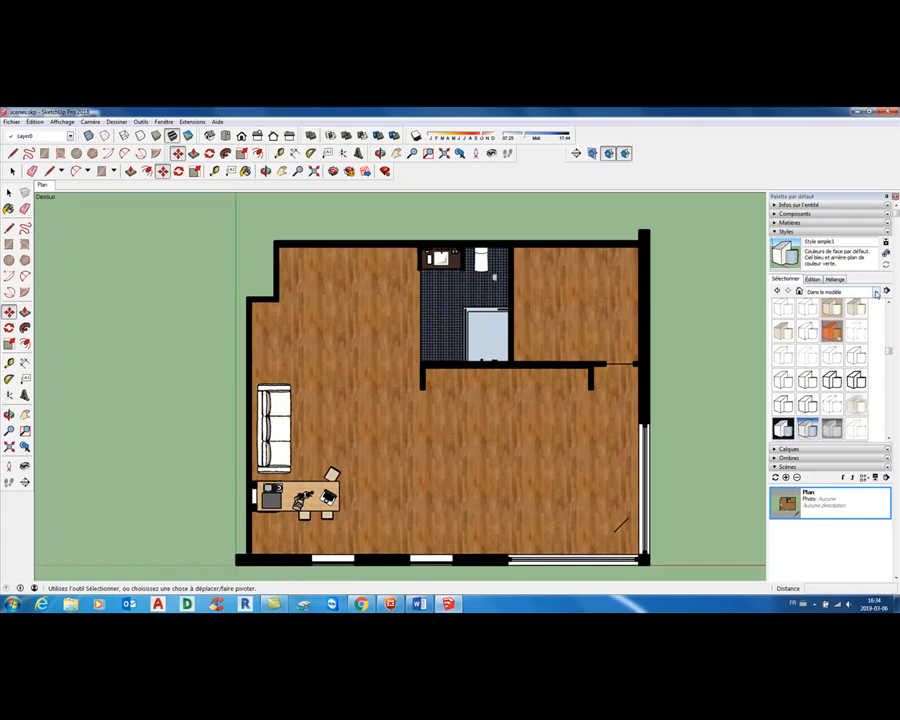
Step: Apply the Griffonnage sur panneau dur1 style from the Style collection to the plan
click(876, 293)
click(876, 309)
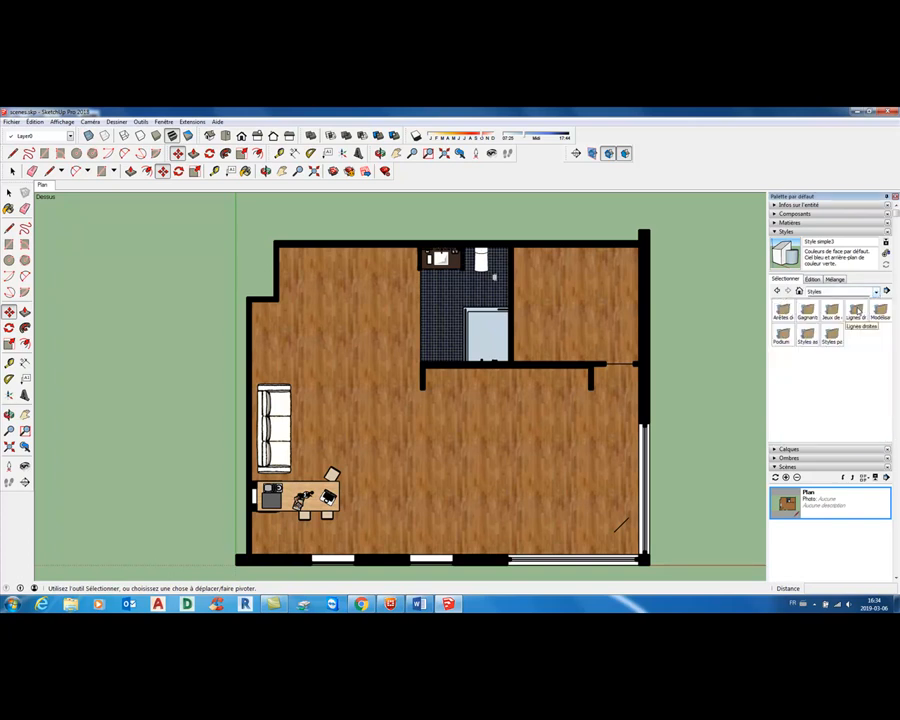
click(876, 291)
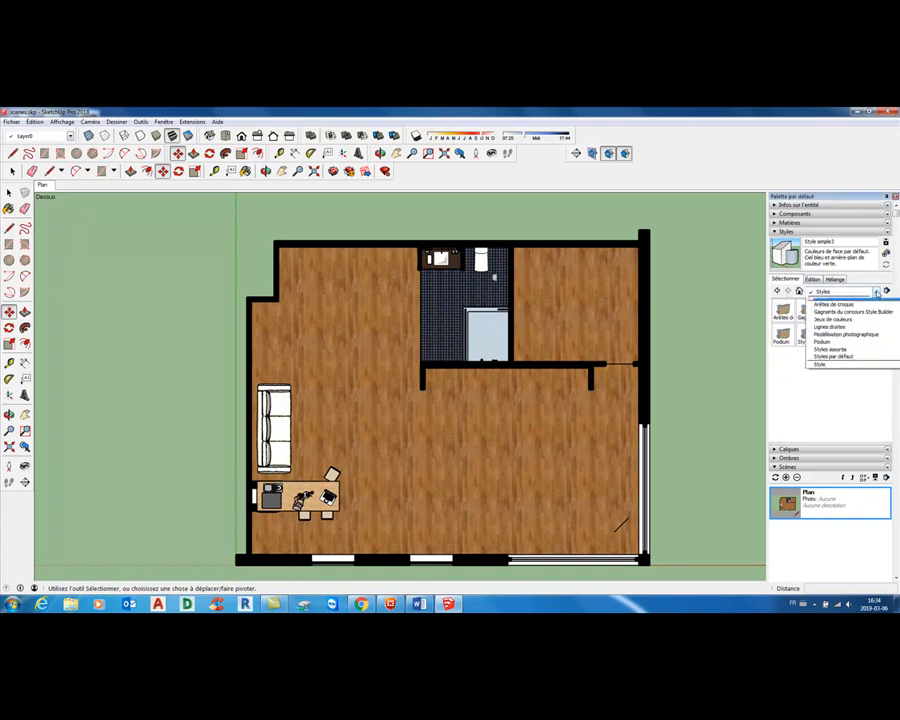
click(851, 370)
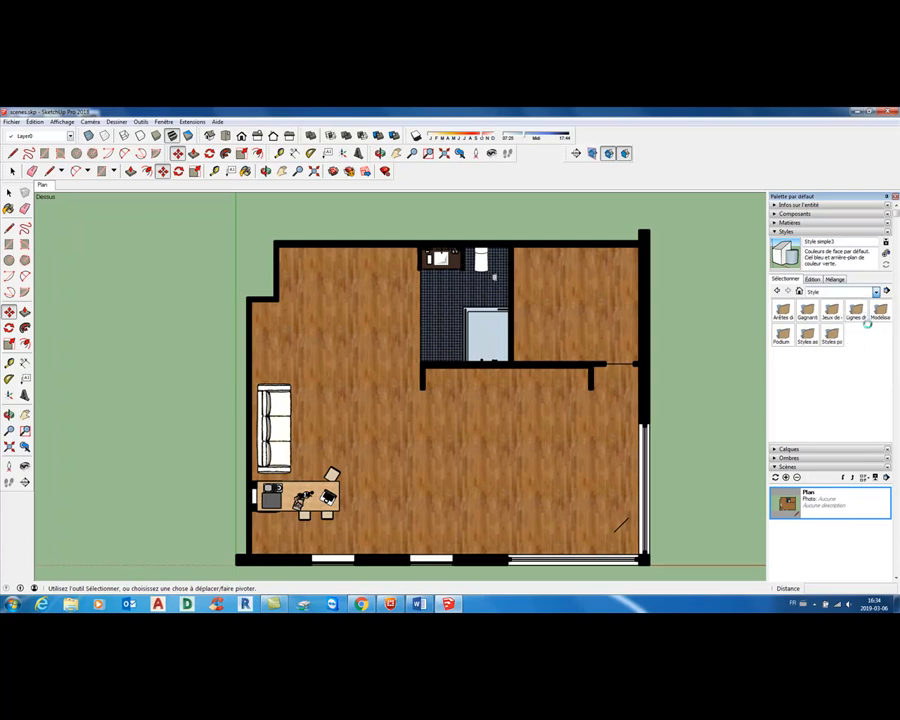
click(838, 341)
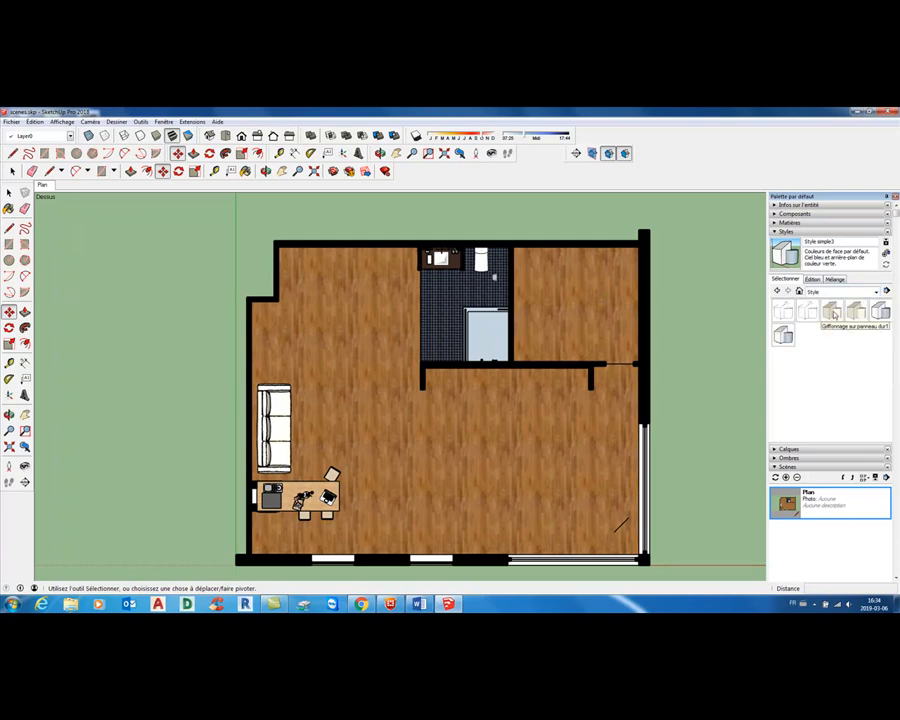
click(833, 313)
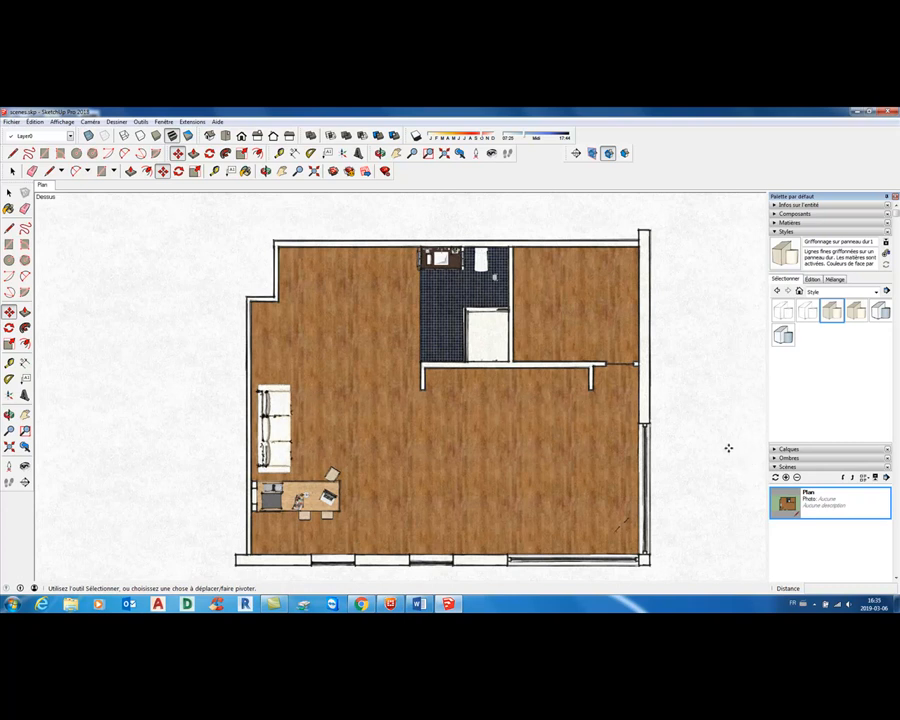
Step: Add a new scene with the sketchy style and name it "plan fusain"
click(786, 478)
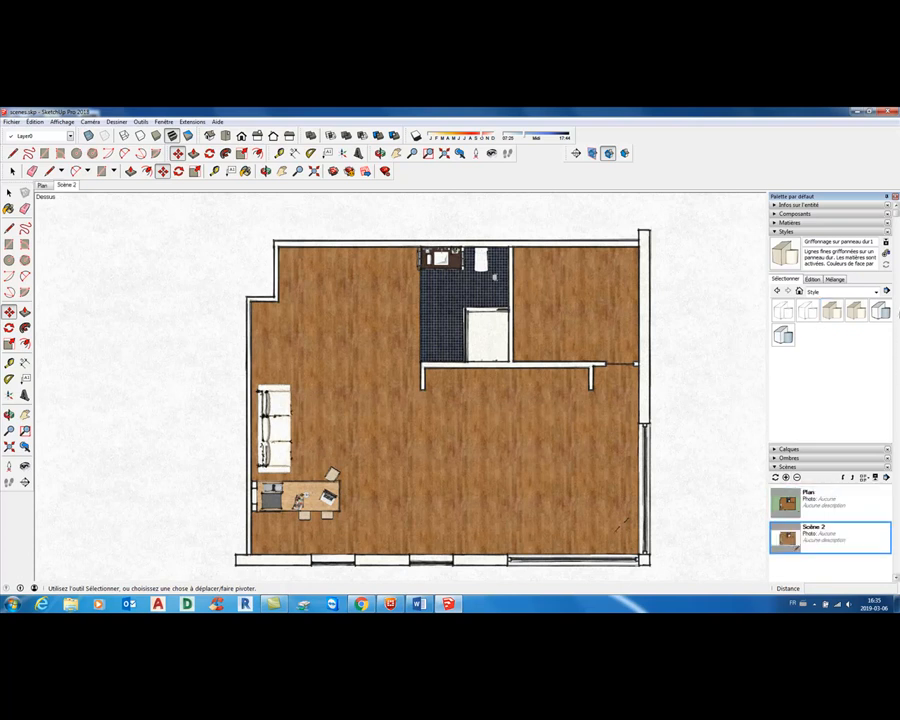
drag(897, 215, 897, 312)
click(818, 487)
text(plan fusain)
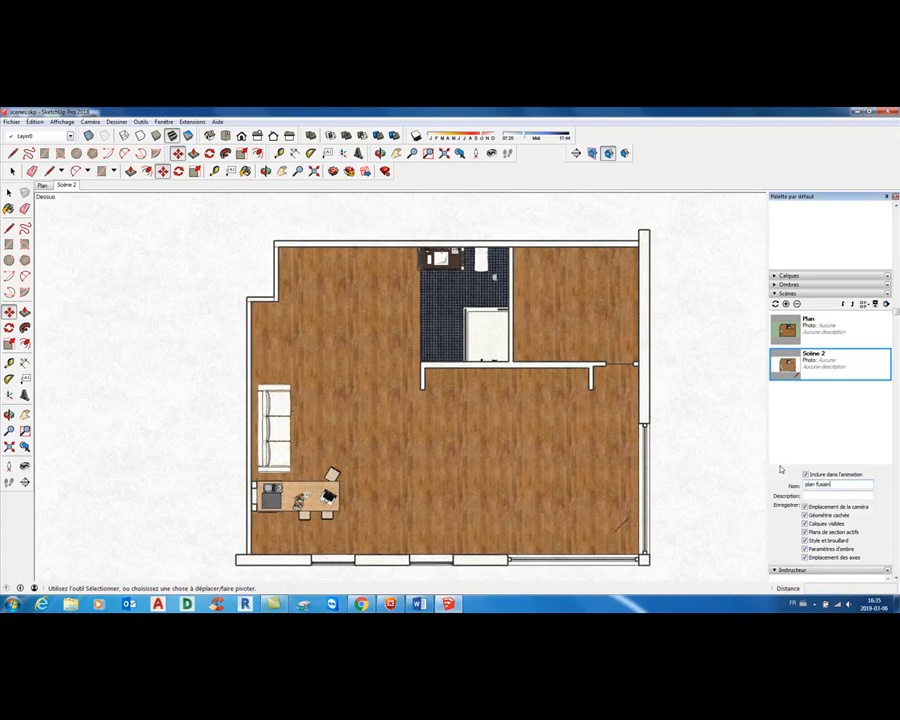
key(Return)
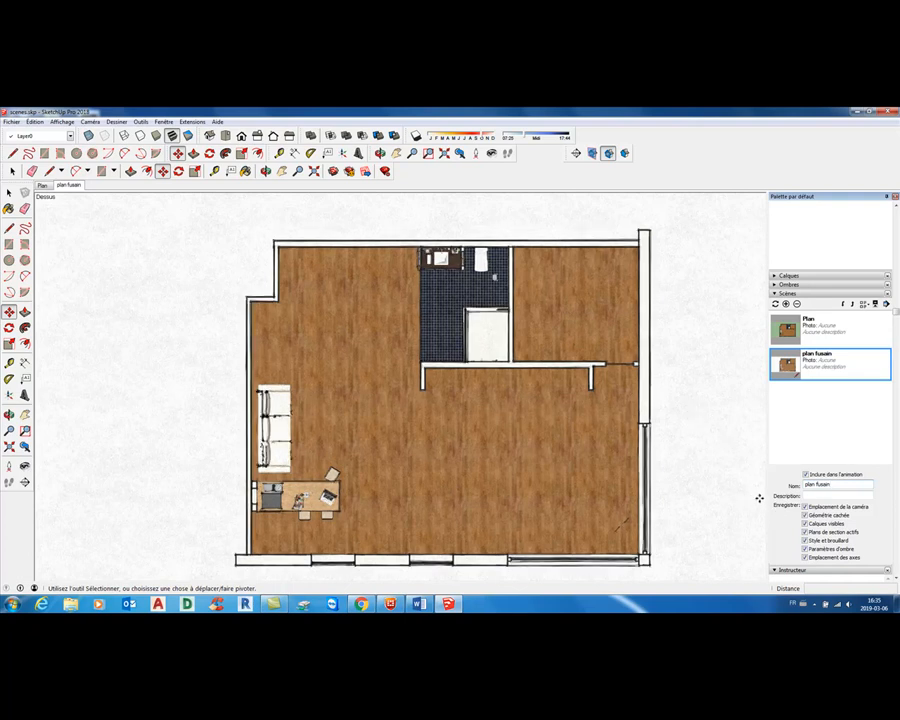
Step: Turn on the section fill and update the plan fusain scene, saving the change as a new style
click(624, 153)
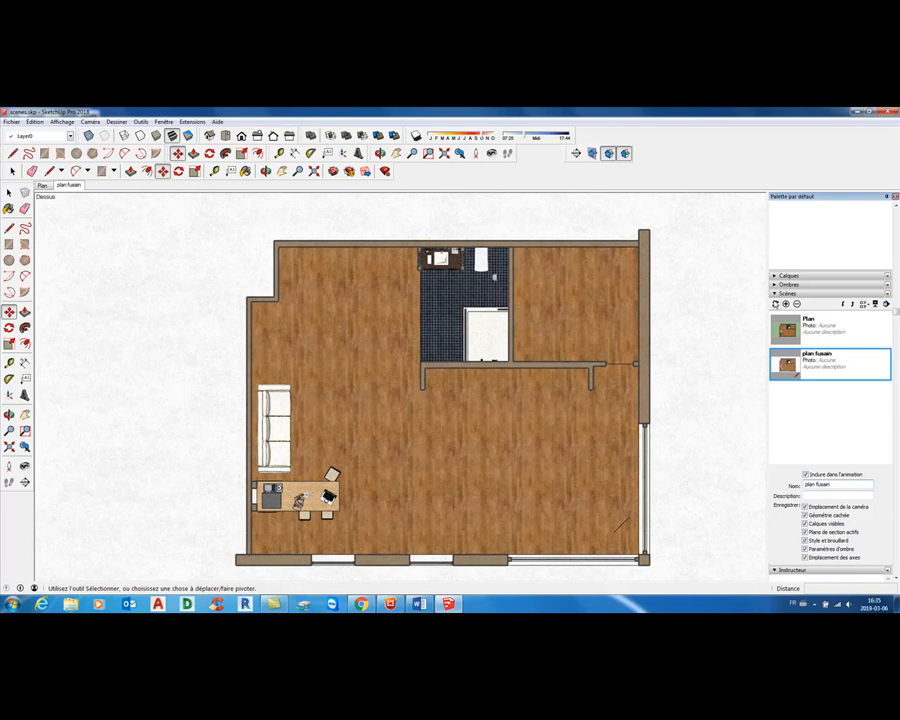
click(776, 305)
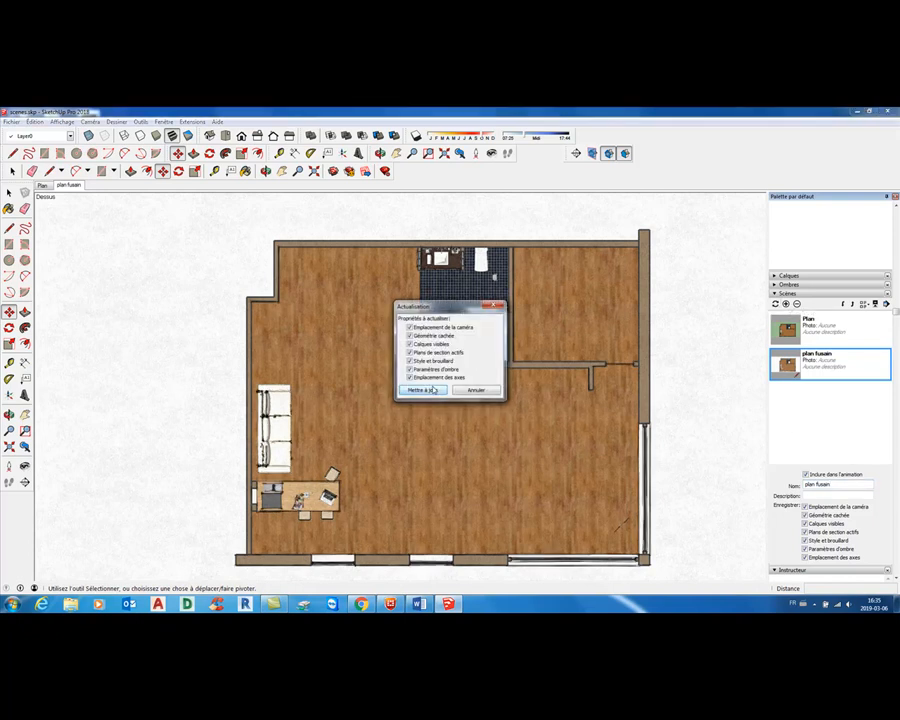
click(431, 391)
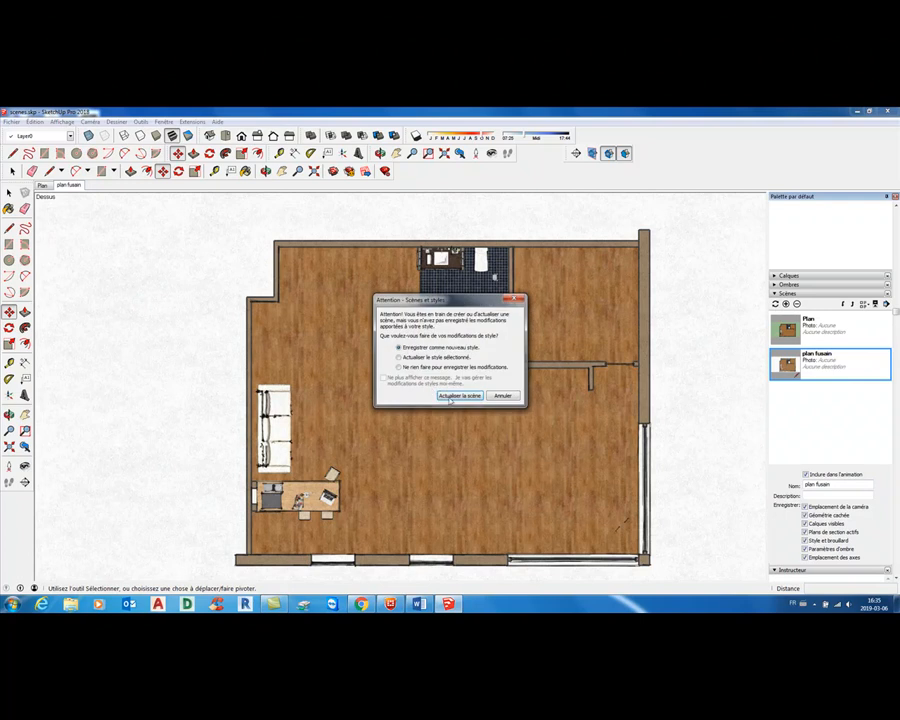
click(450, 396)
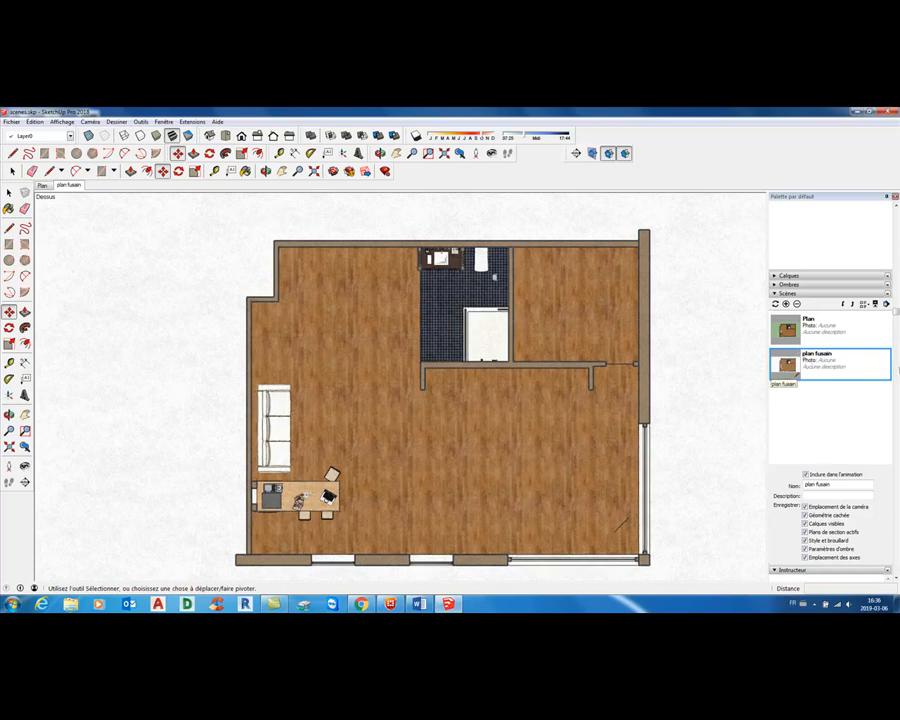
Step: Keep white as the background colour of the plan fusain style and update the scene with all properties
drag(896, 313, 896, 219)
click(813, 270)
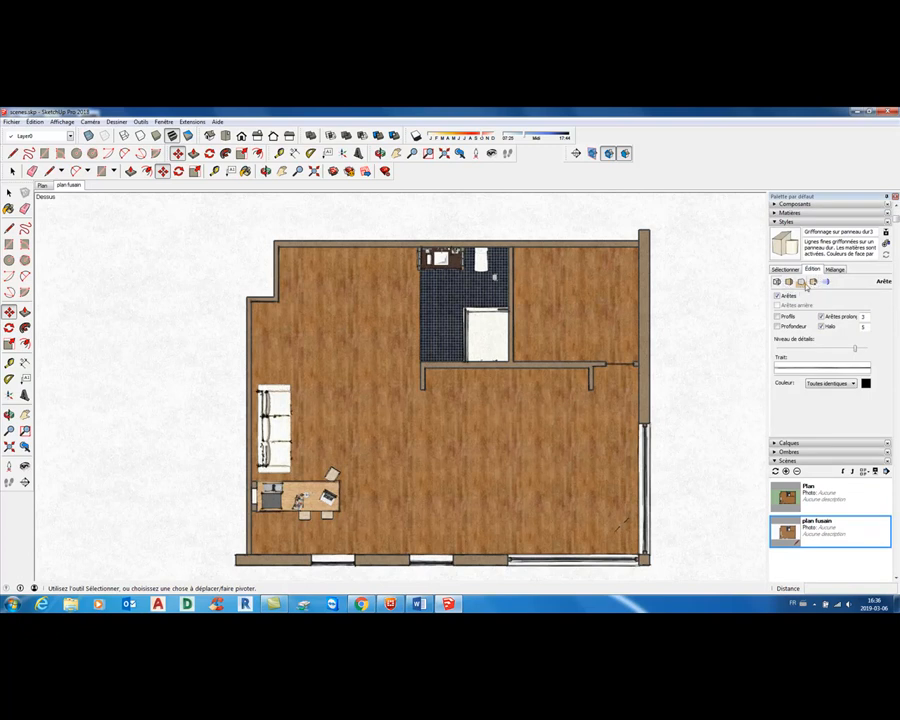
click(800, 283)
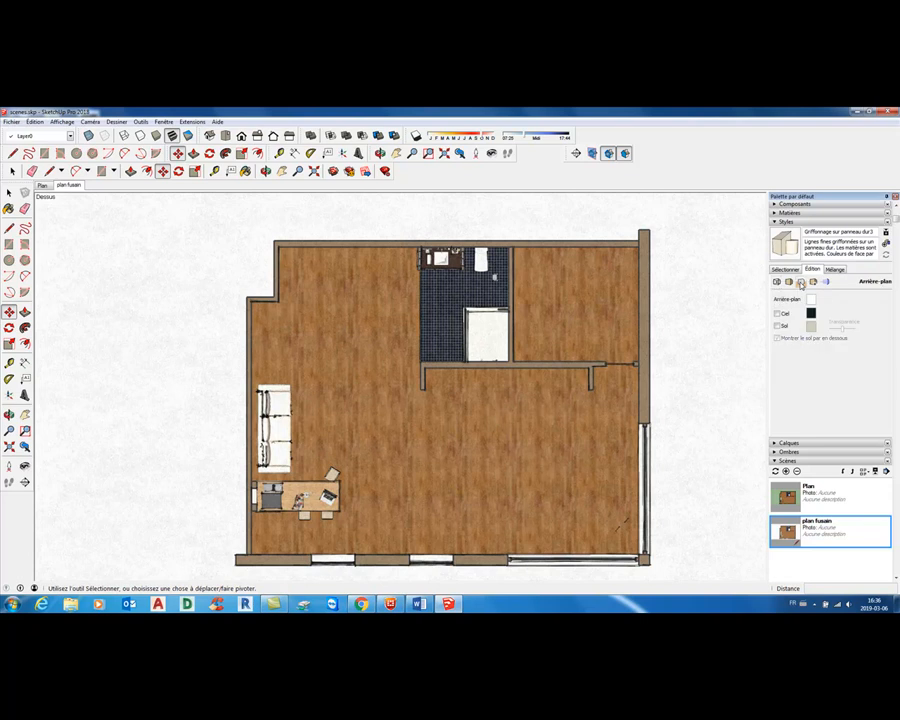
click(811, 300)
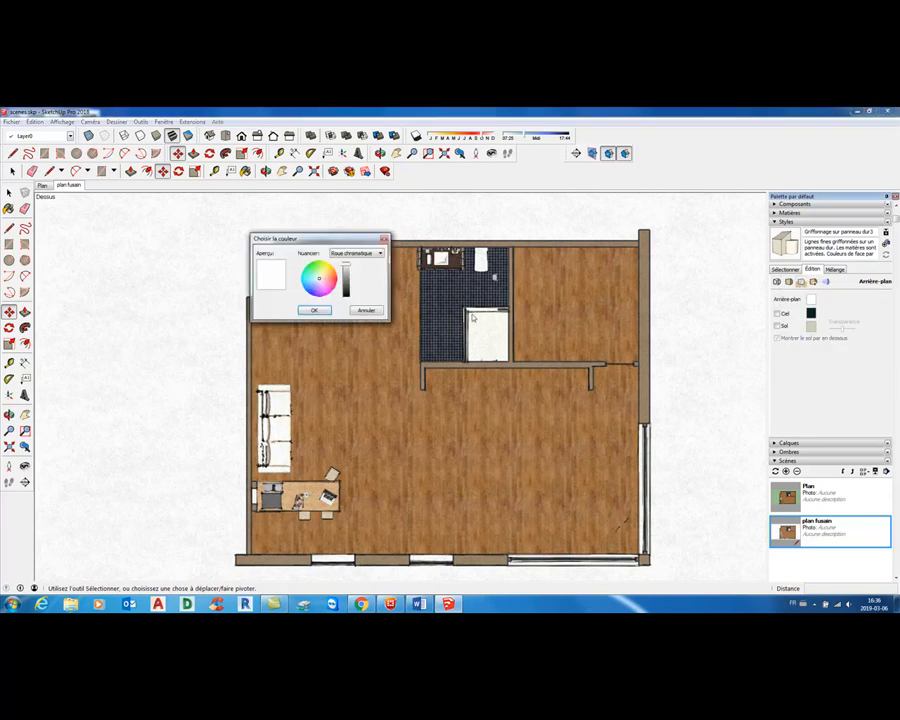
click(329, 312)
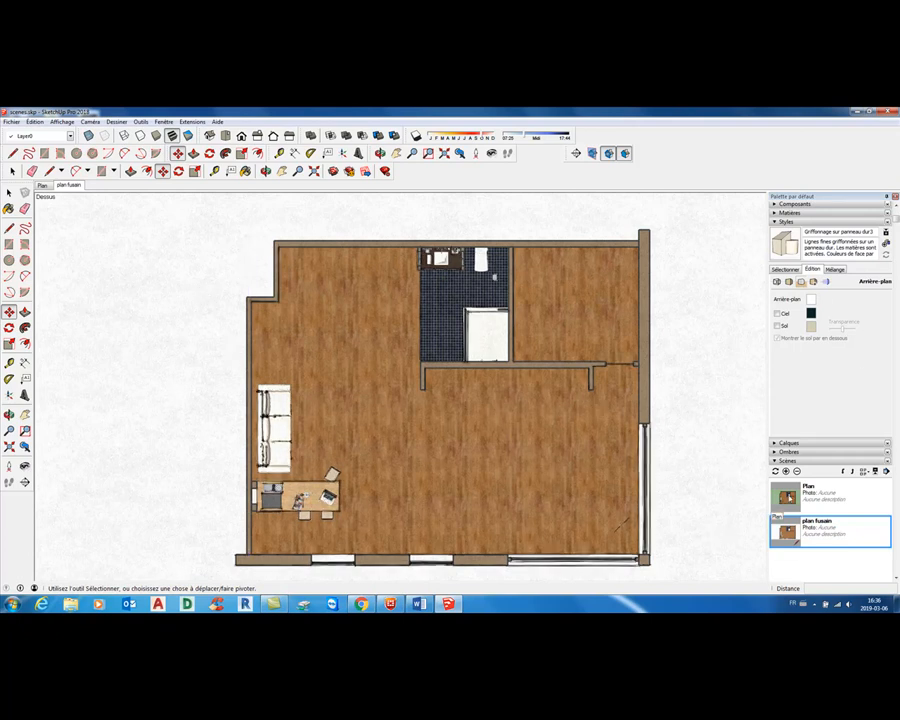
click(774, 471)
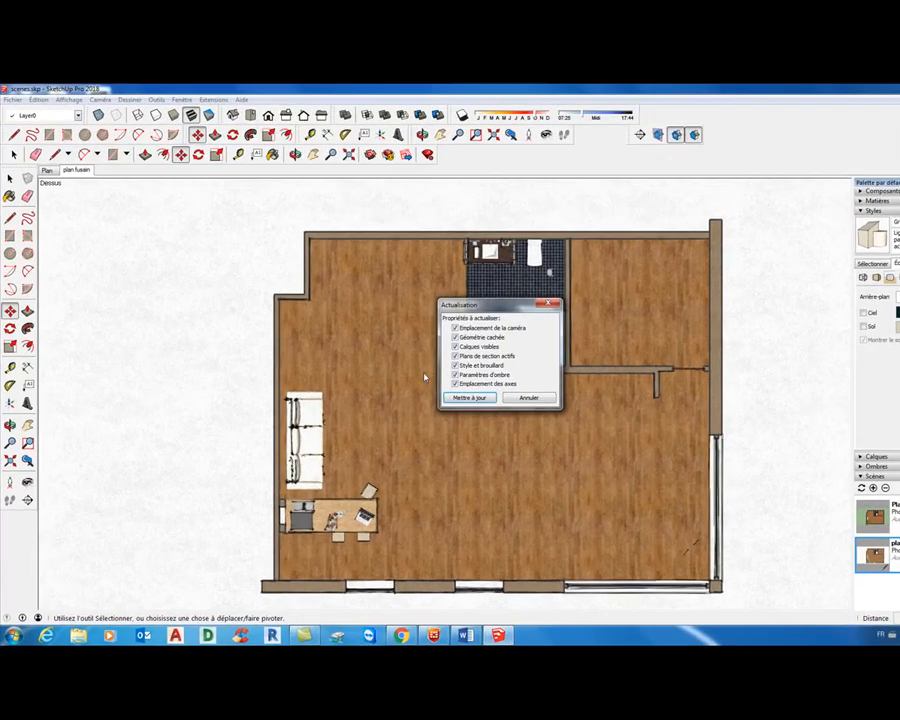
click(452, 394)
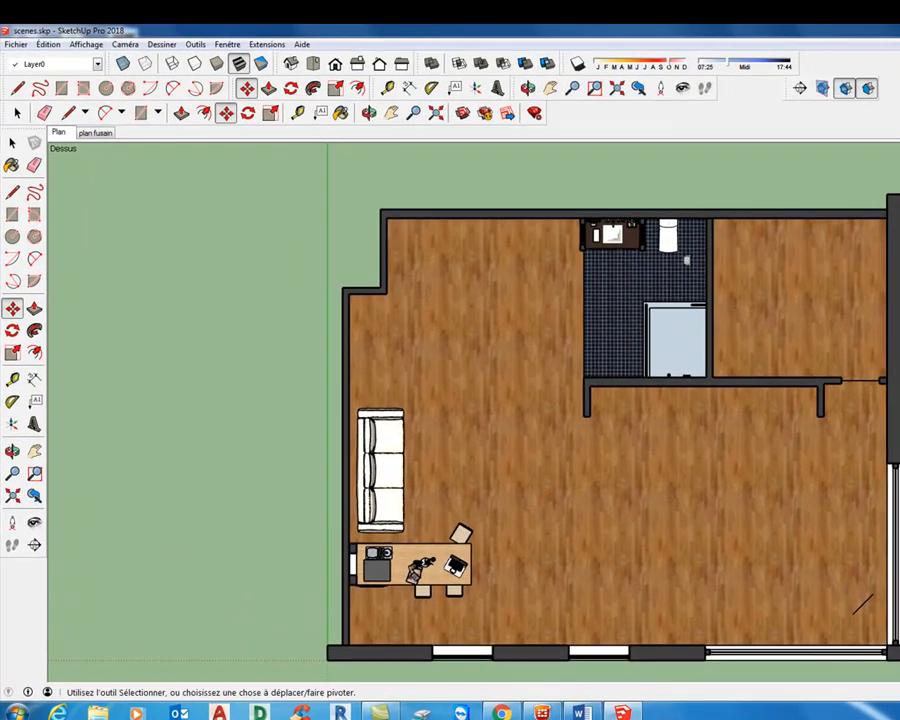
Step: Set the Plan scene's style background colour to white, RGB 255, 255, 255
click(810, 299)
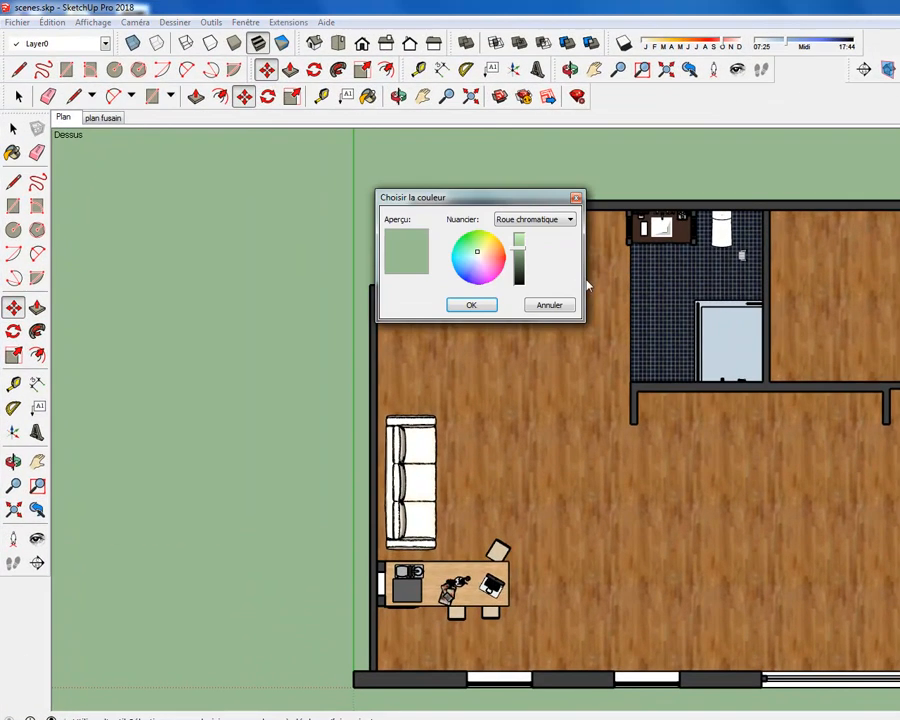
click(568, 220)
click(540, 259)
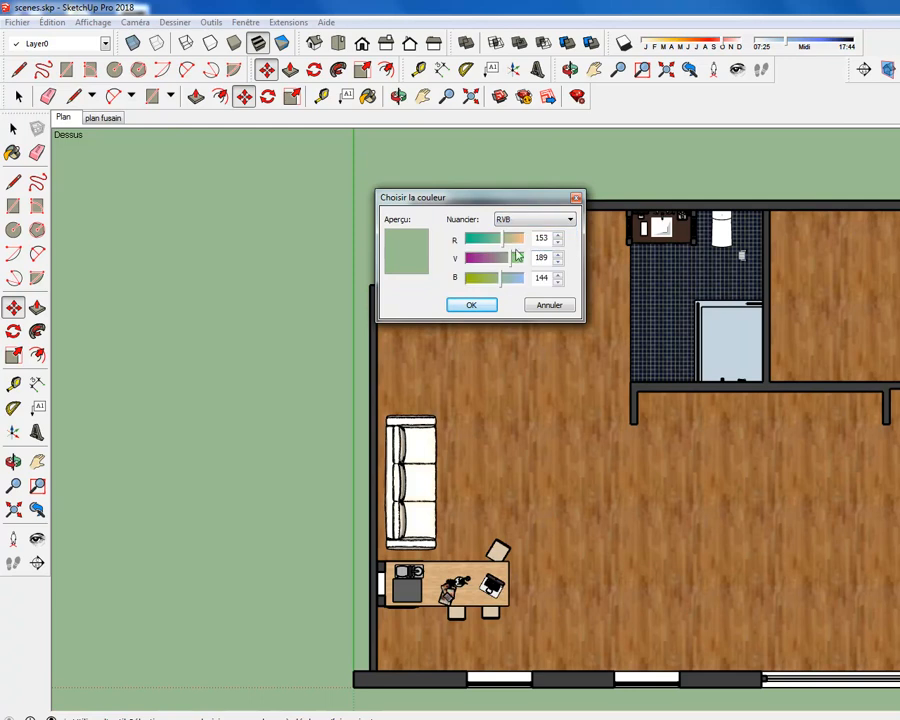
drag(502, 240, 545, 276)
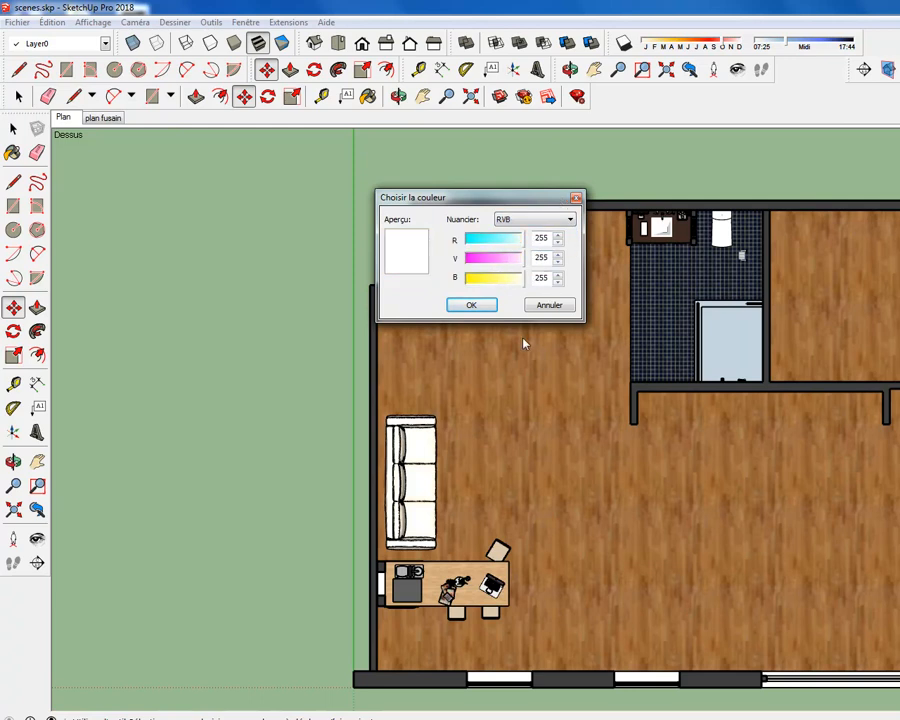
click(482, 305)
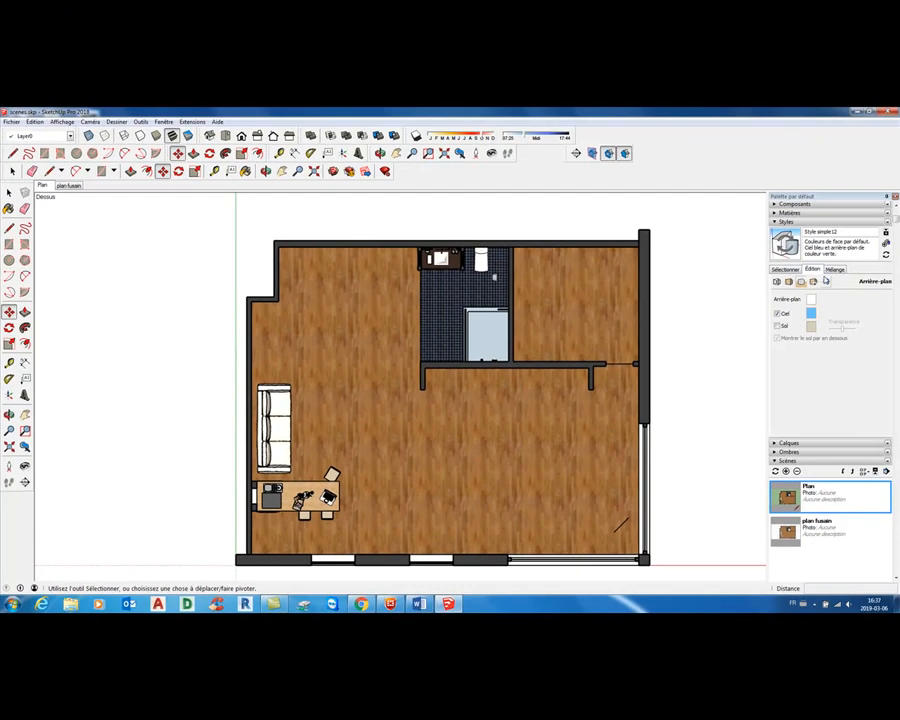
Step: Turn off the guides and model axes in the Plan style, and toggle the section cuts off and on
click(826, 282)
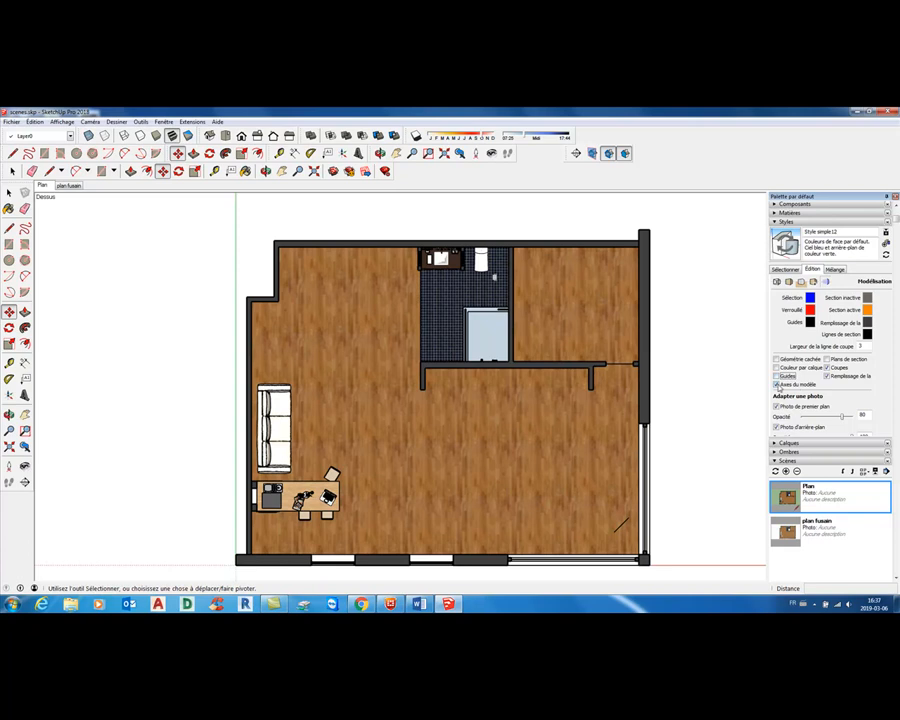
click(777, 385)
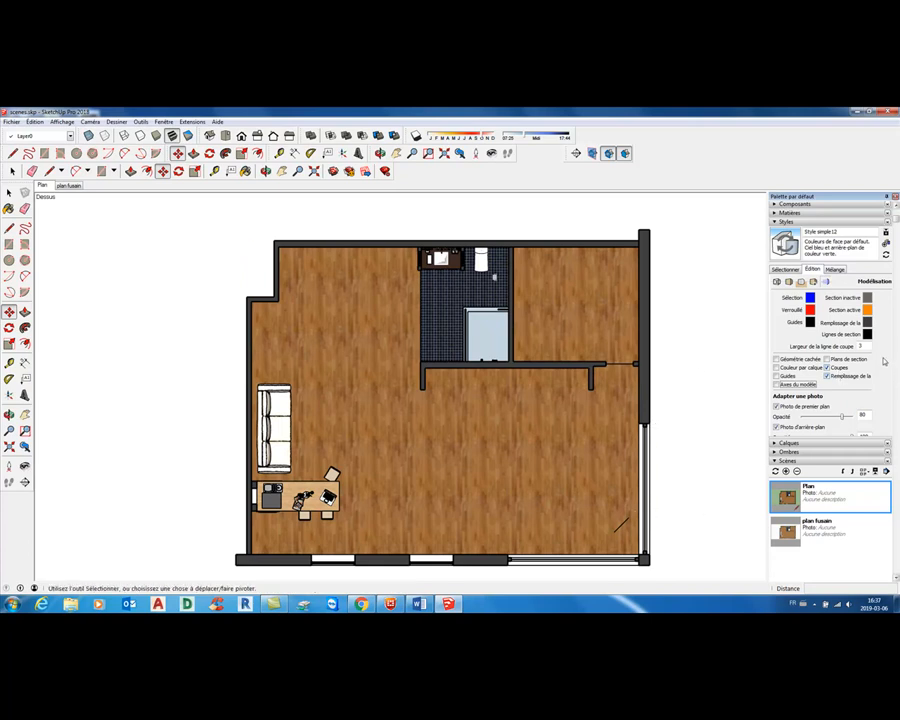
click(827, 367)
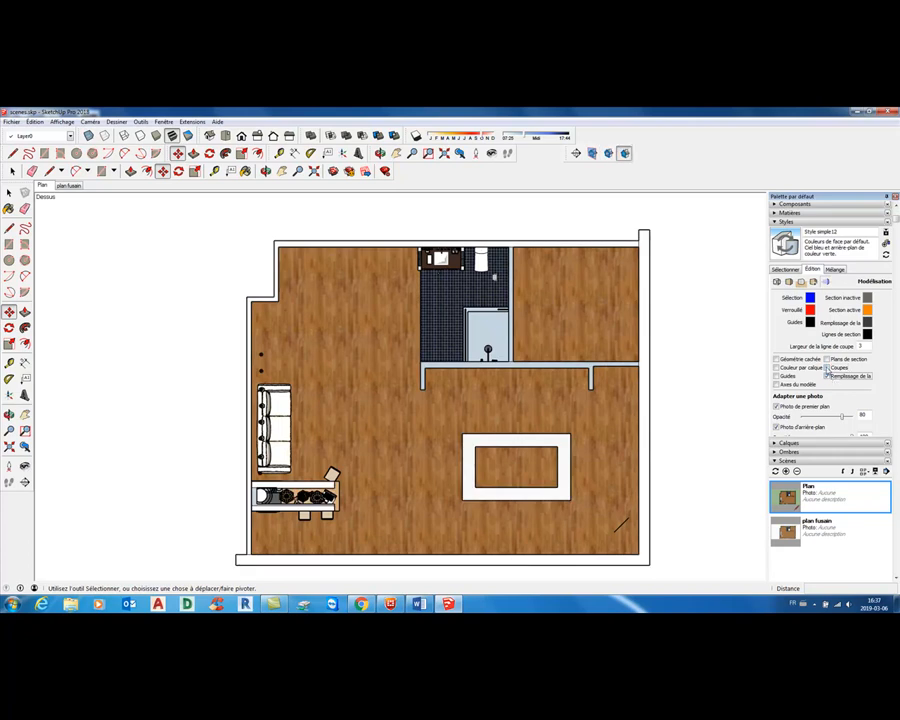
click(624, 153)
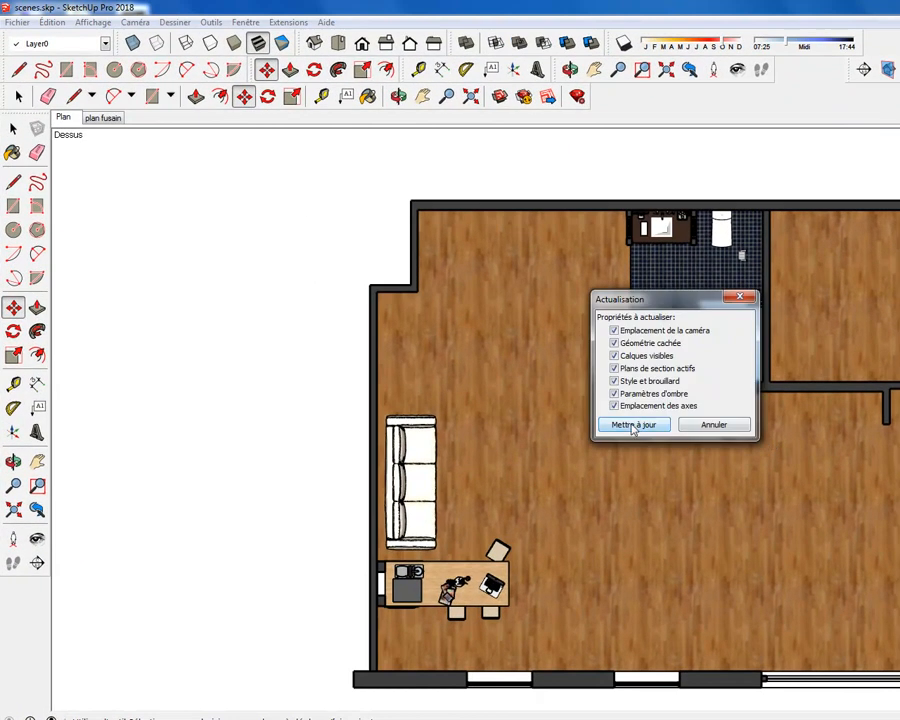
Step: Update the Plan scene with all properties, saving the style modifications as a new style
click(539, 410)
click(665, 431)
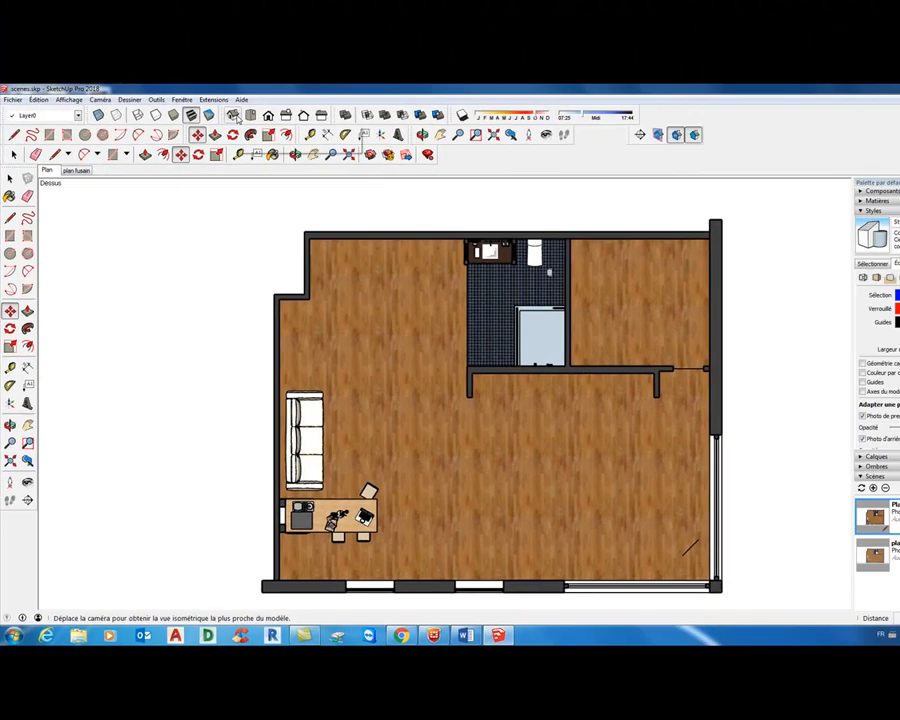
Step: Show the model in isometric view with the green-background simple style from Styles par défaut and the section cuts turned off
click(316, 43)
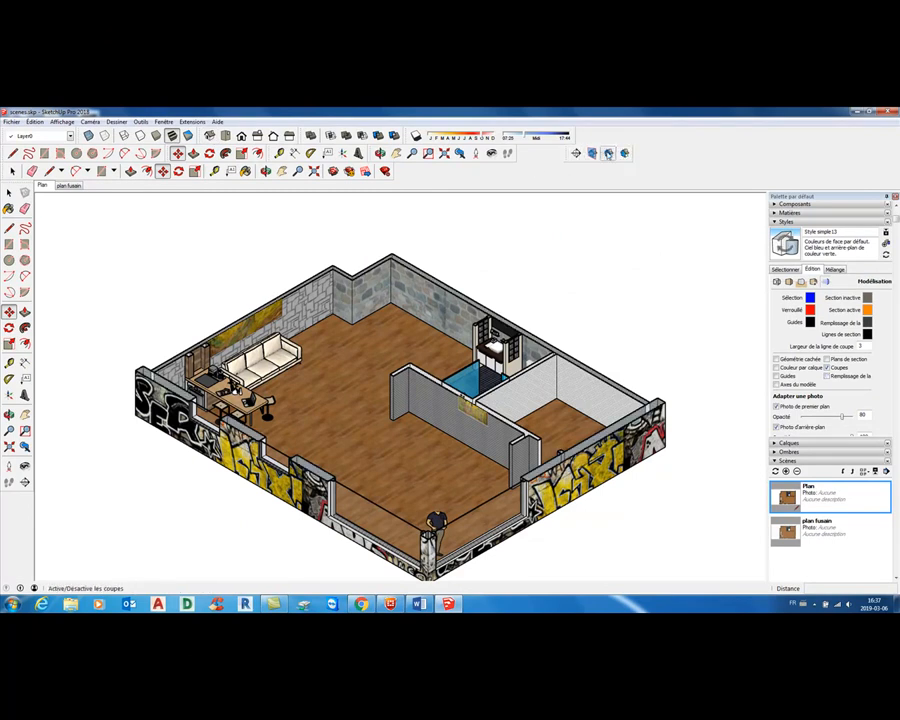
click(590, 153)
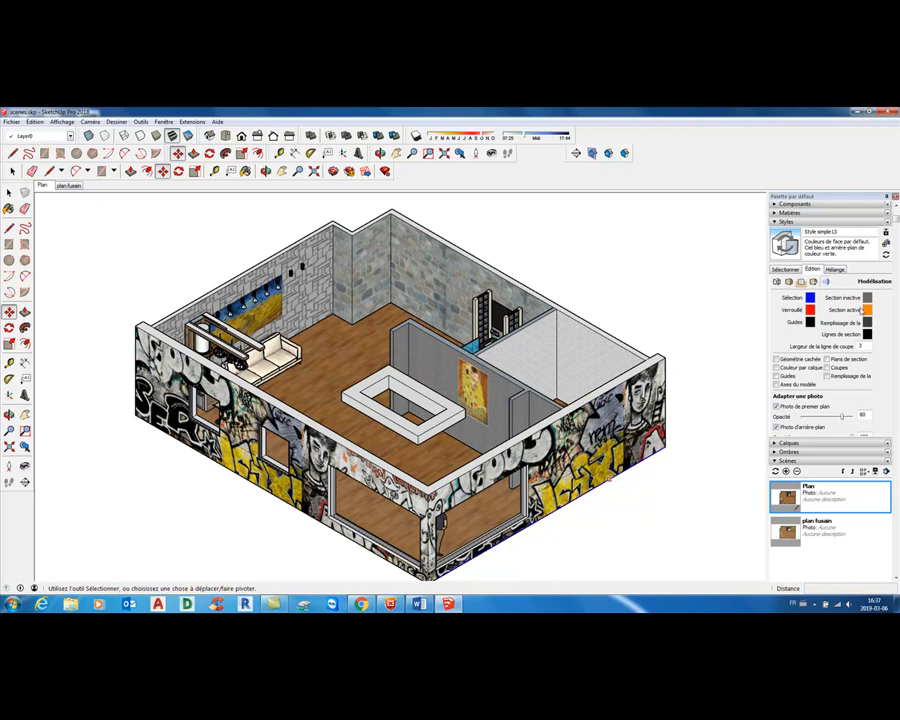
click(785, 270)
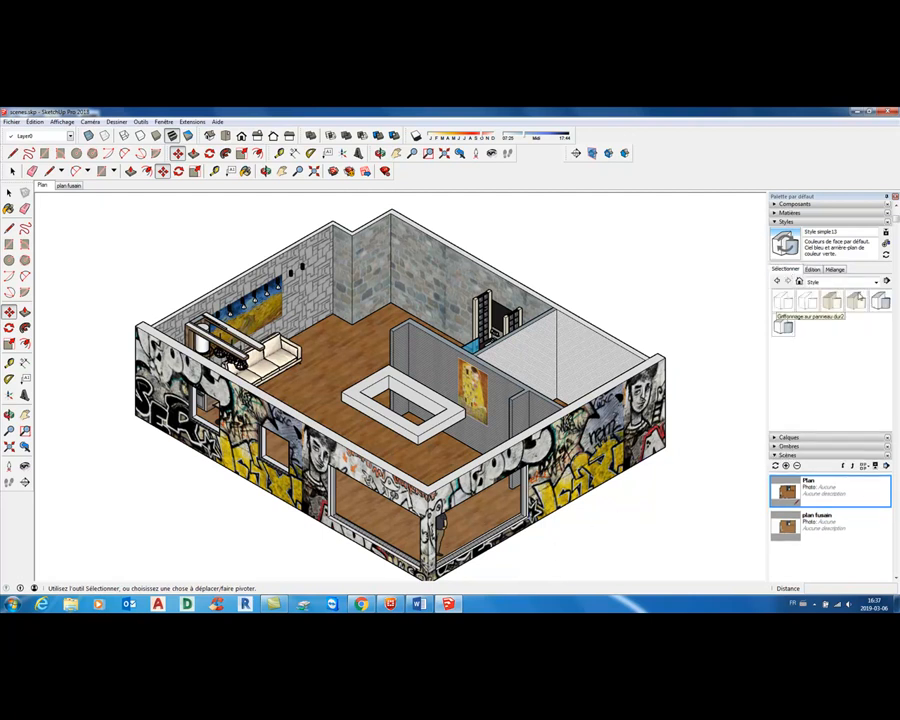
click(876, 284)
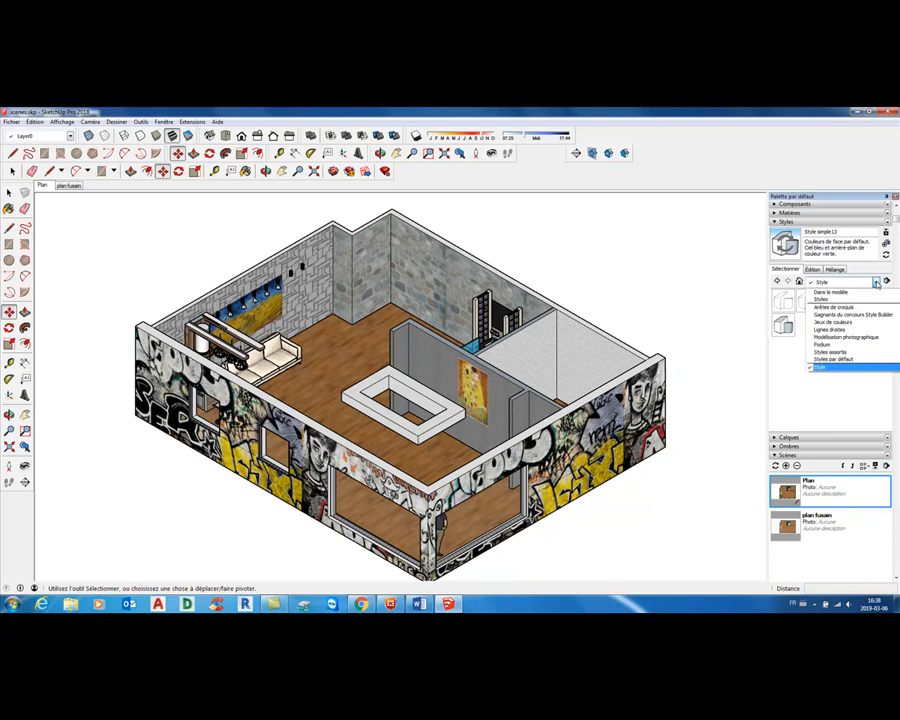
click(845, 362)
click(833, 349)
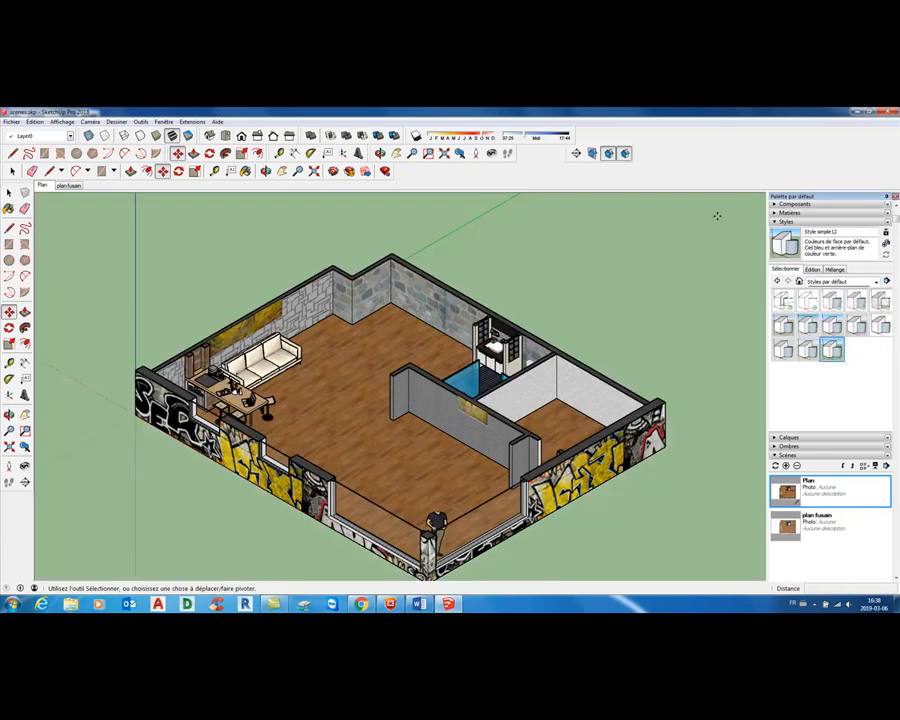
click(609, 155)
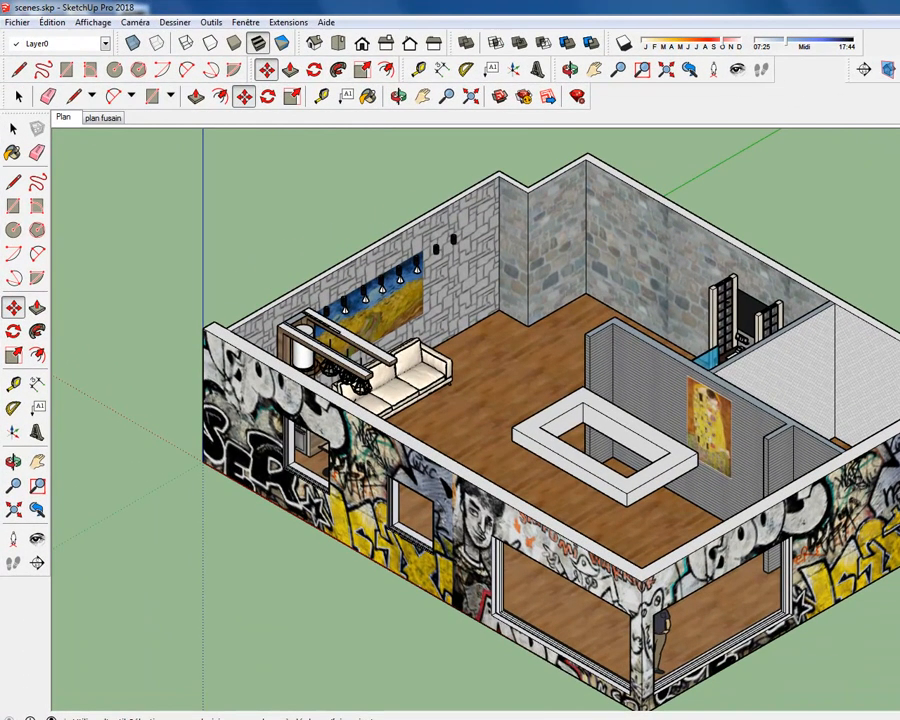
Step: Create a scene named Vue de départ at the start of the scene list, saving the style modifications as a new style
click(786, 465)
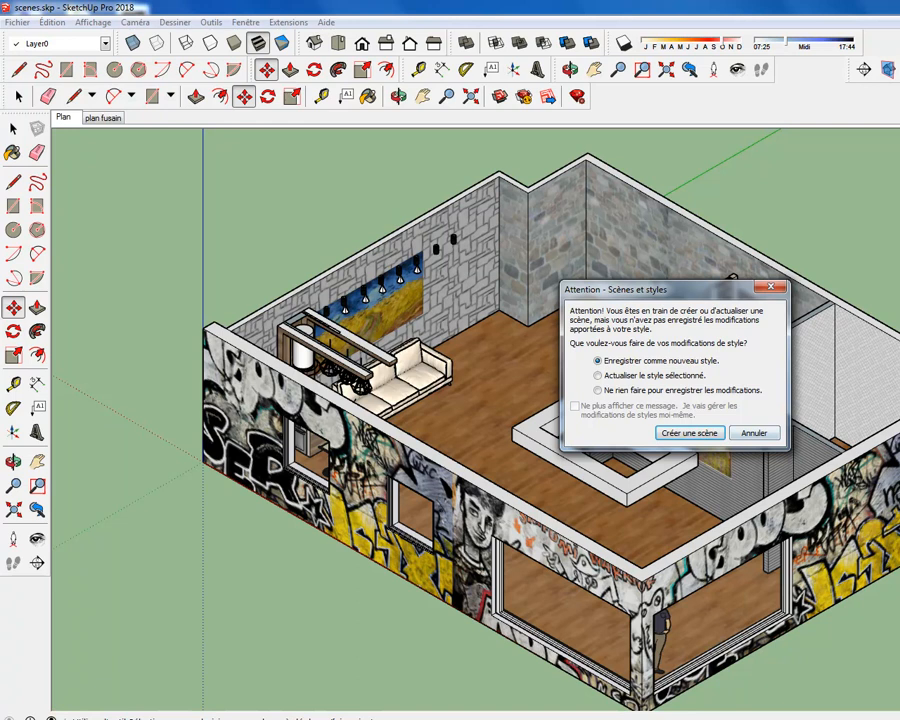
key(Return)
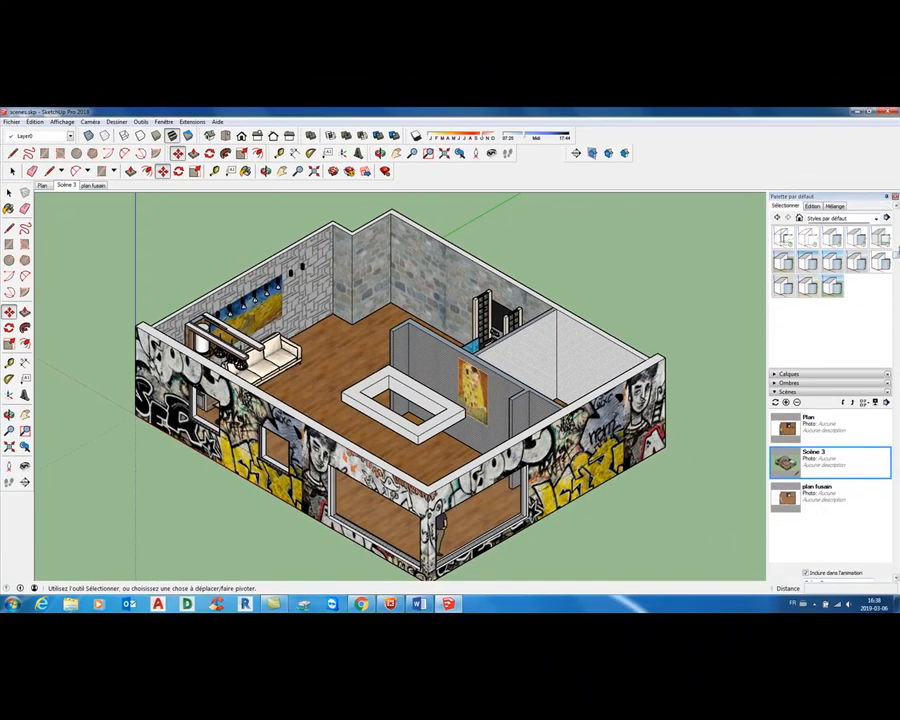
drag(896, 259, 896, 292)
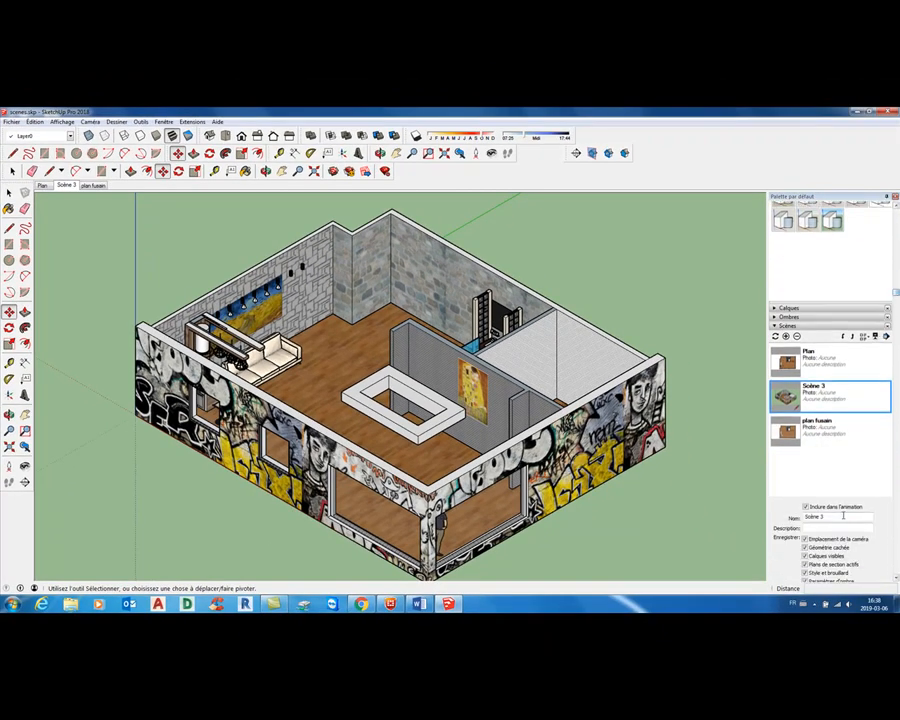
drag(847, 516, 772, 516)
text(Vue de dépar)
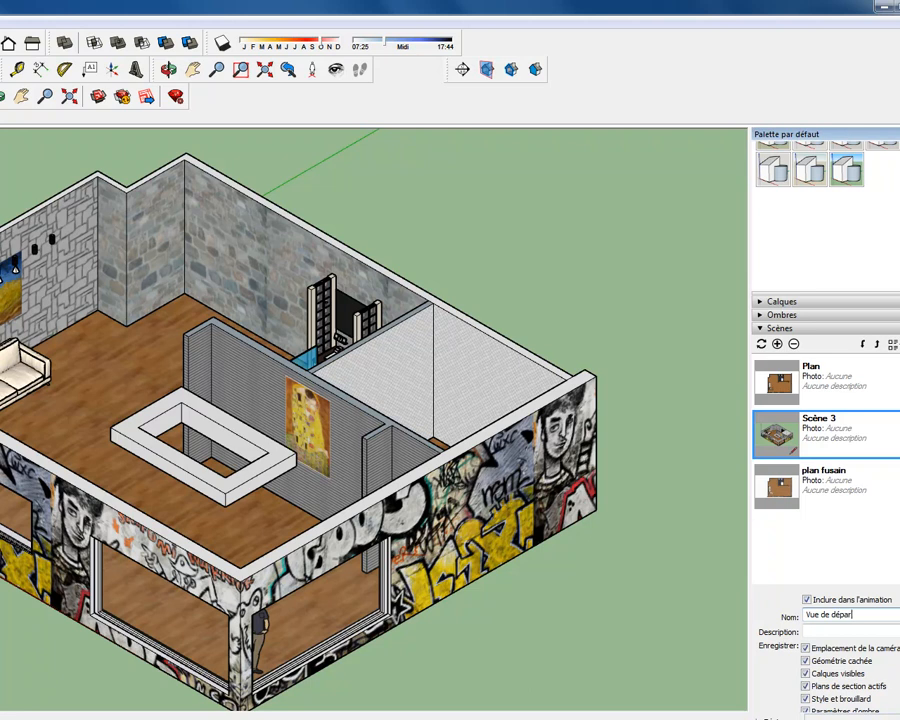
text(t)
key(Return)
click(877, 345)
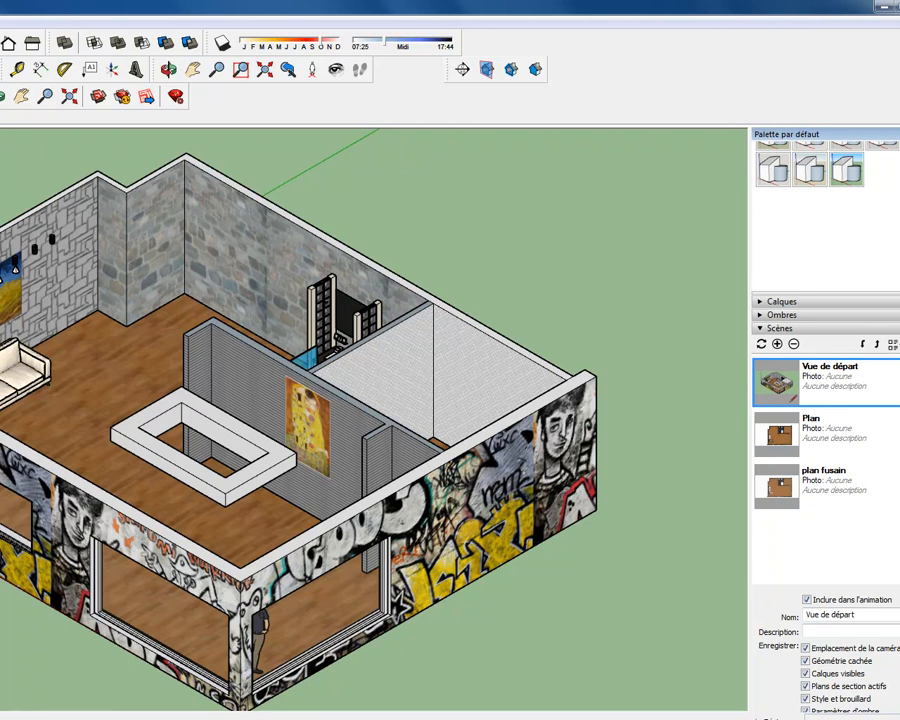
Step: Review the Plan and plan fusain scenes and return to the Vue de départ scene
click(793, 435)
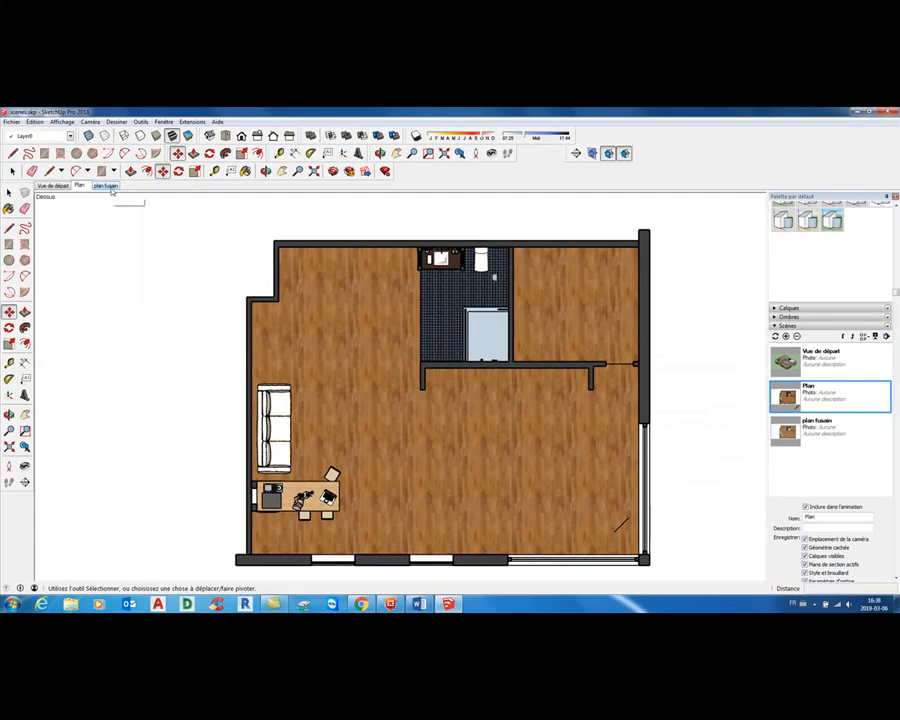
click(107, 186)
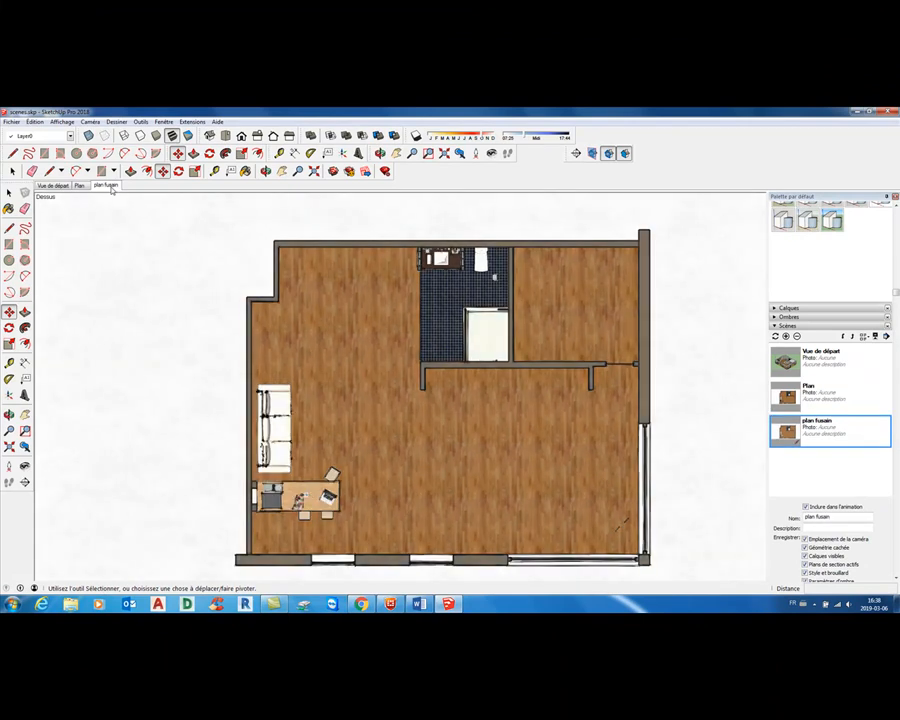
click(52, 187)
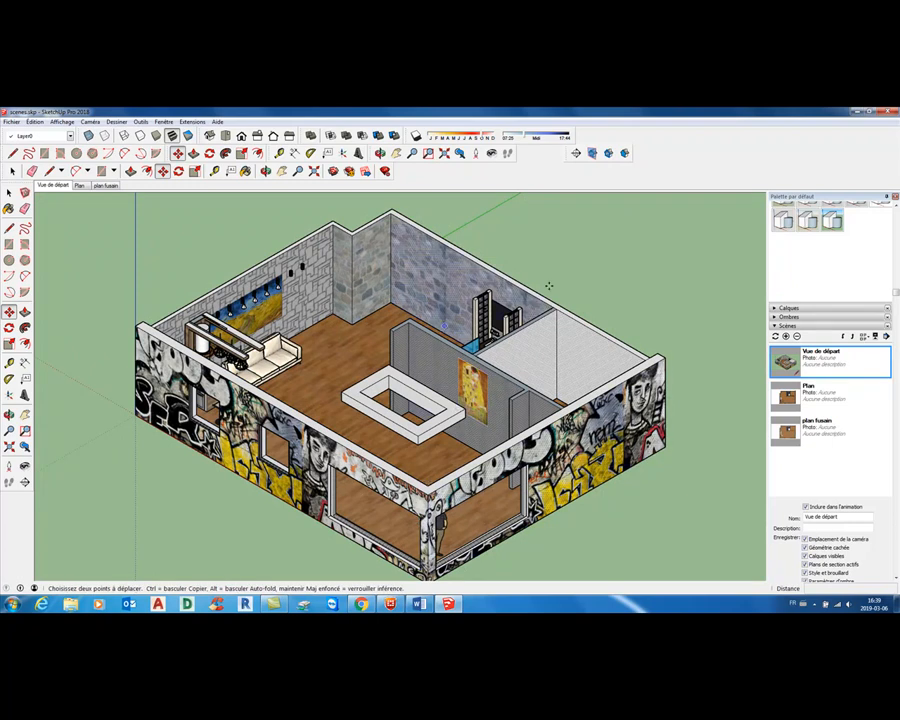
Step: Place a vertical section plane on the long graffiti facade with the windows, keeping the default name and symbol 12
click(576, 153)
click(474, 228)
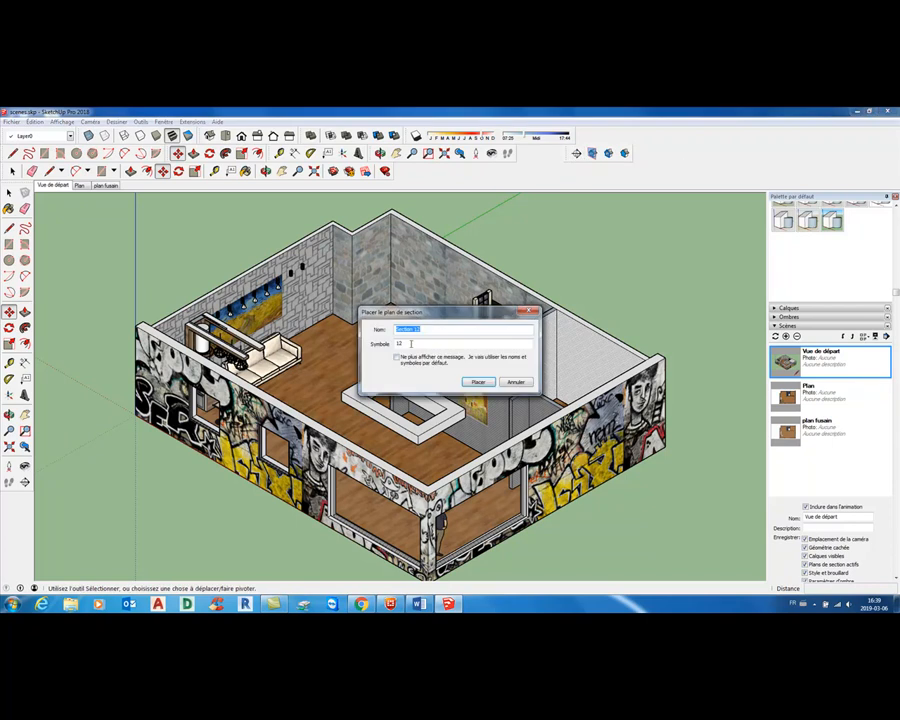
click(476, 382)
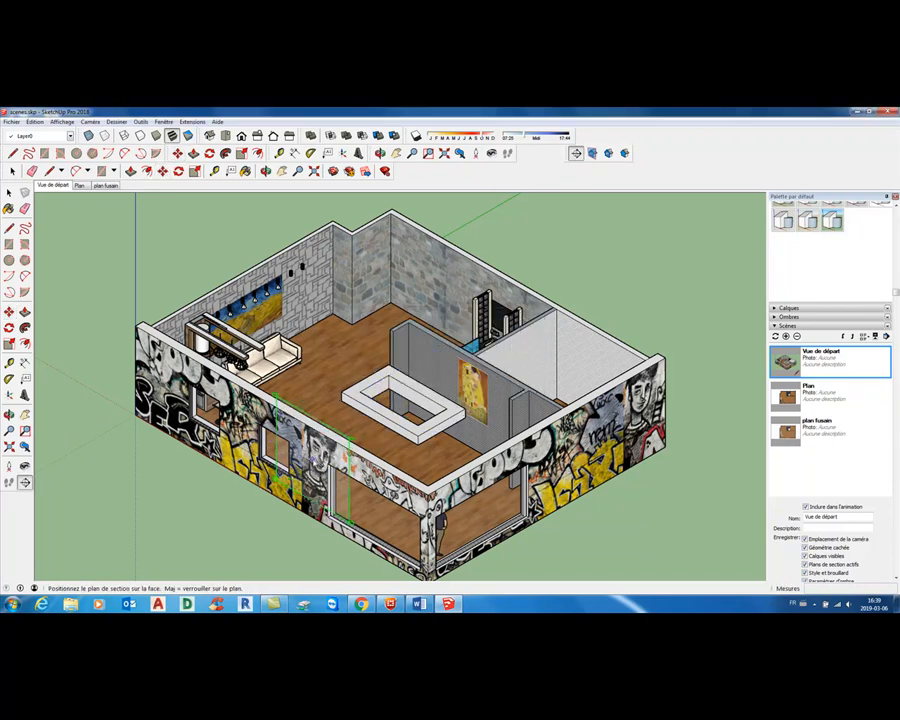
click(310, 460)
Step: Move section plane 12 about 7' 3 7/8" inward so that it cuts through the kitchen counter and the suspended ceiling frame
key(m)
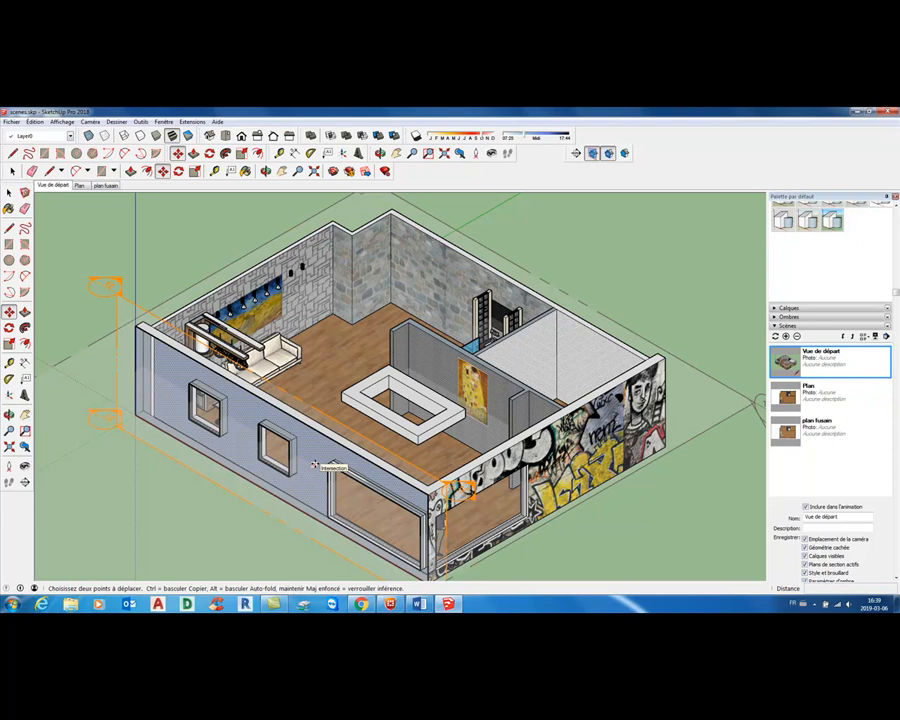
click(9, 194)
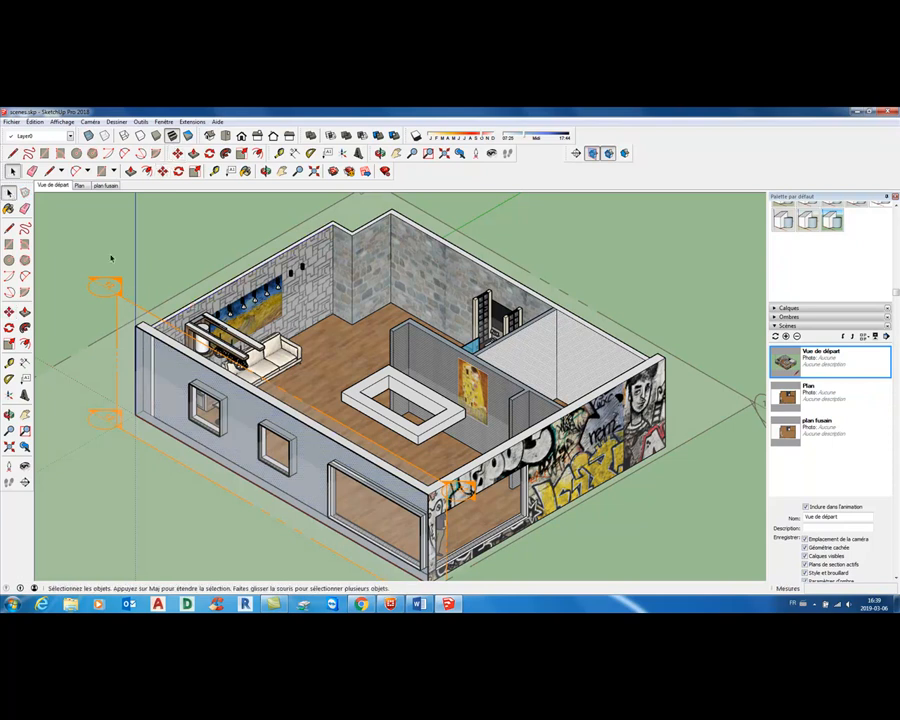
click(121, 285)
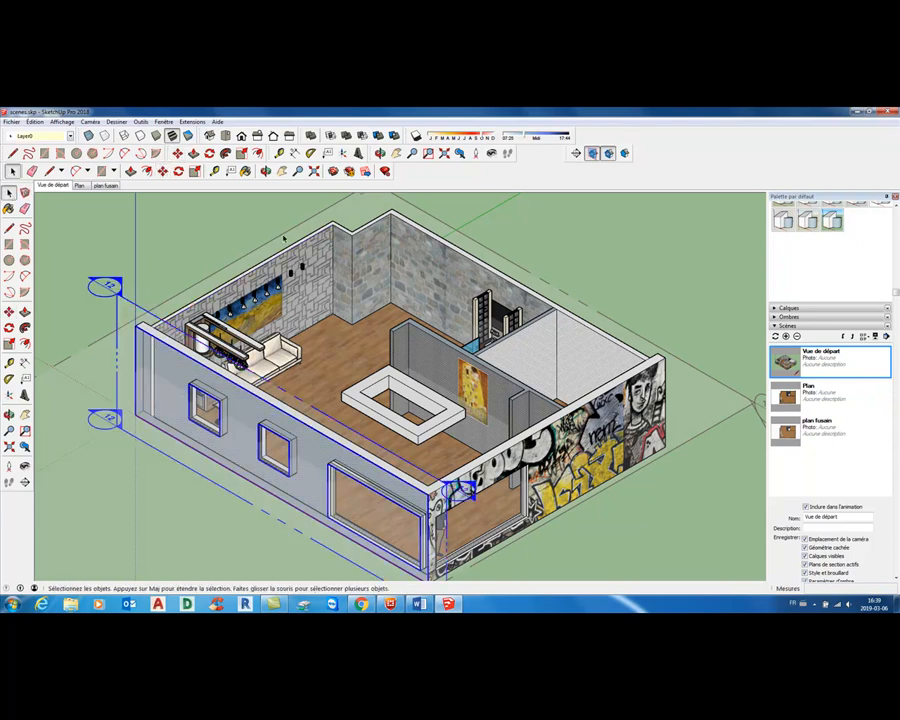
key(m)
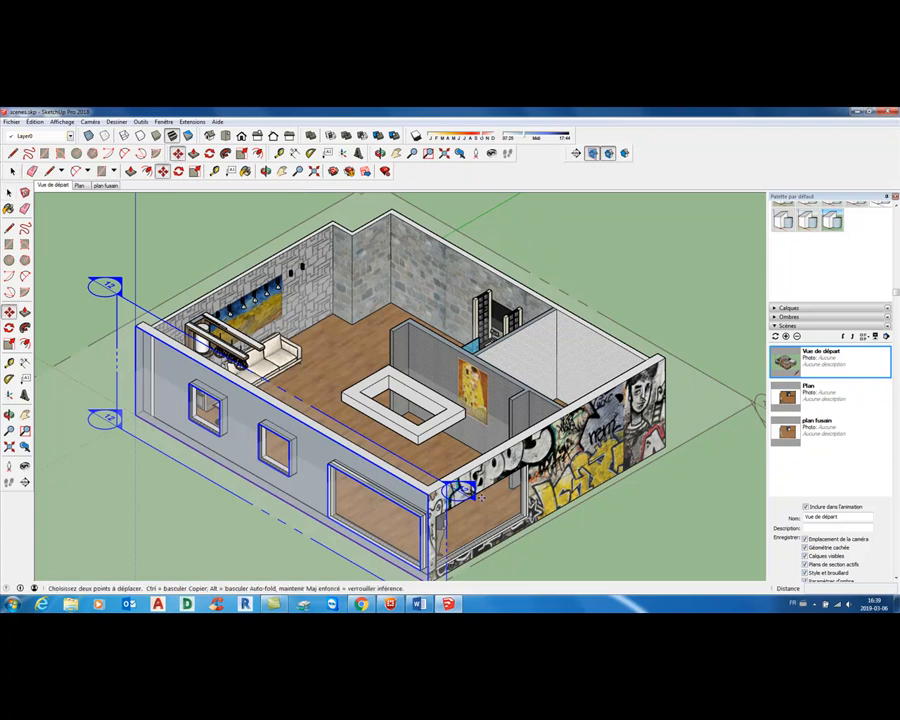
scroll(570, 550, down, 1)
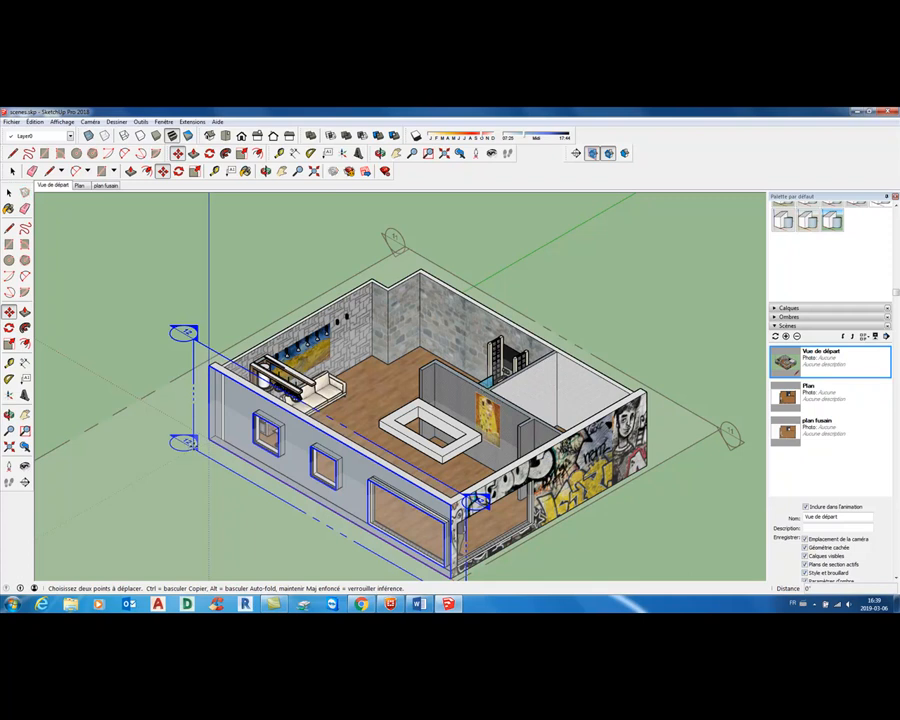
click(474, 500)
drag(224, 427, 248, 414)
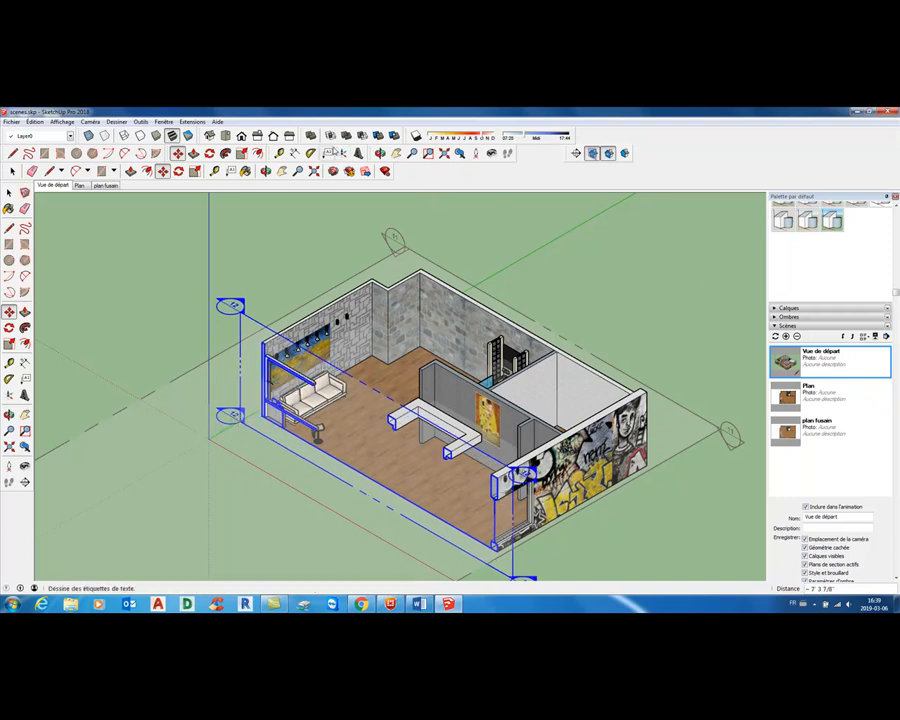
Step: Look through the back, left and right standard views and set the camera to the front view of the section
click(274, 136)
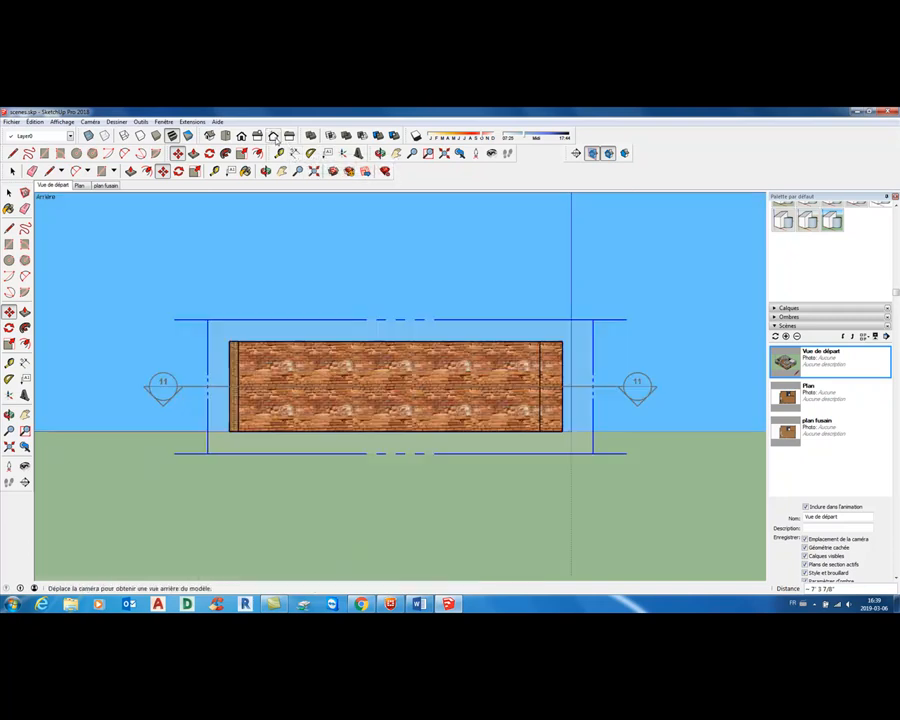
click(289, 136)
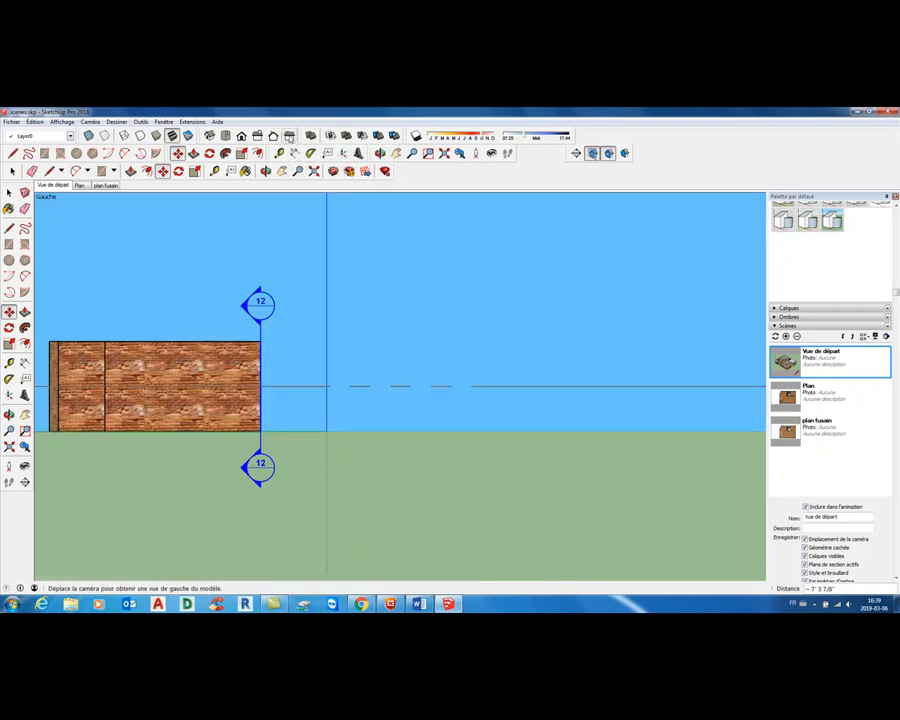
click(258, 137)
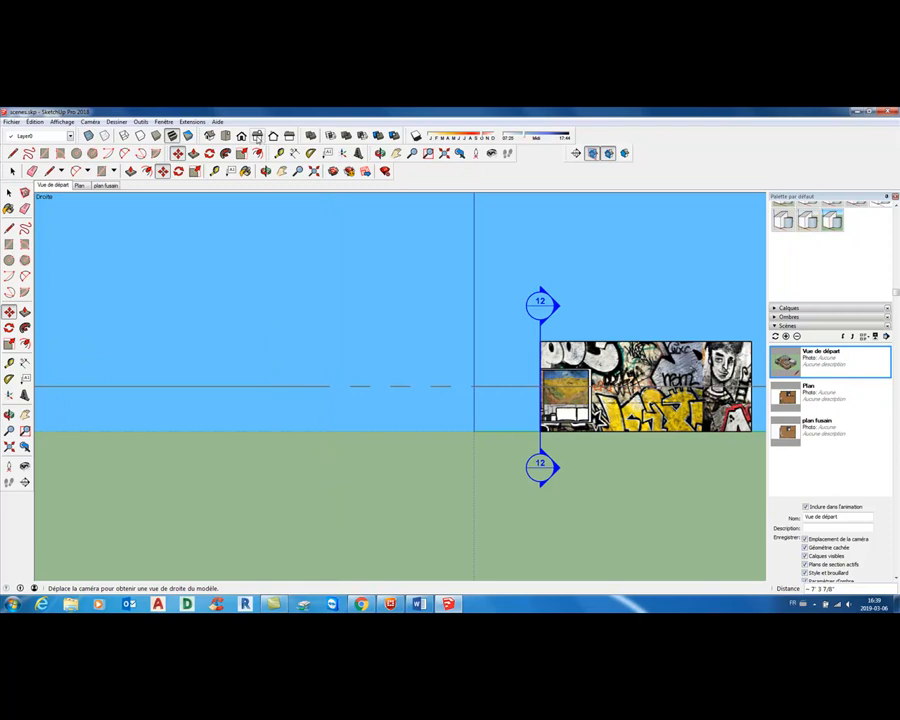
click(241, 136)
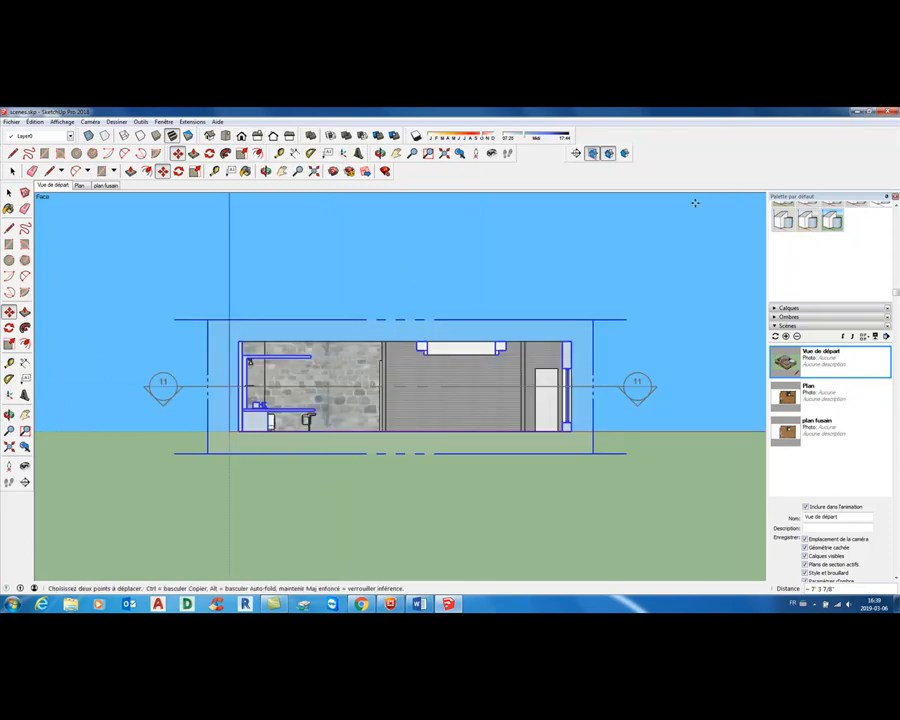
Step: Hide the section planes and turn on the section fill in the front section view
click(593, 154)
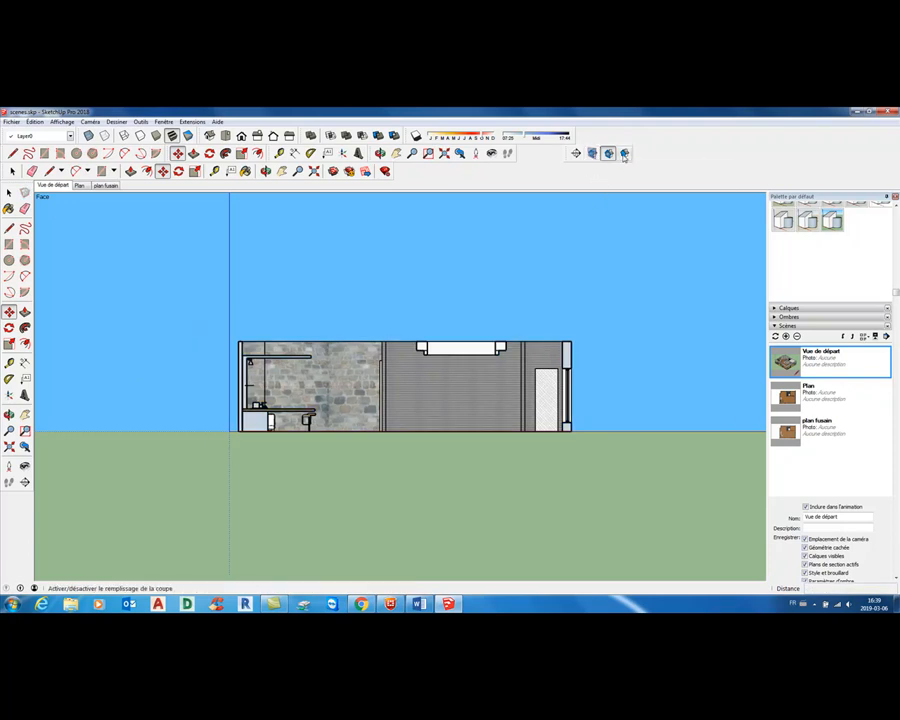
click(624, 153)
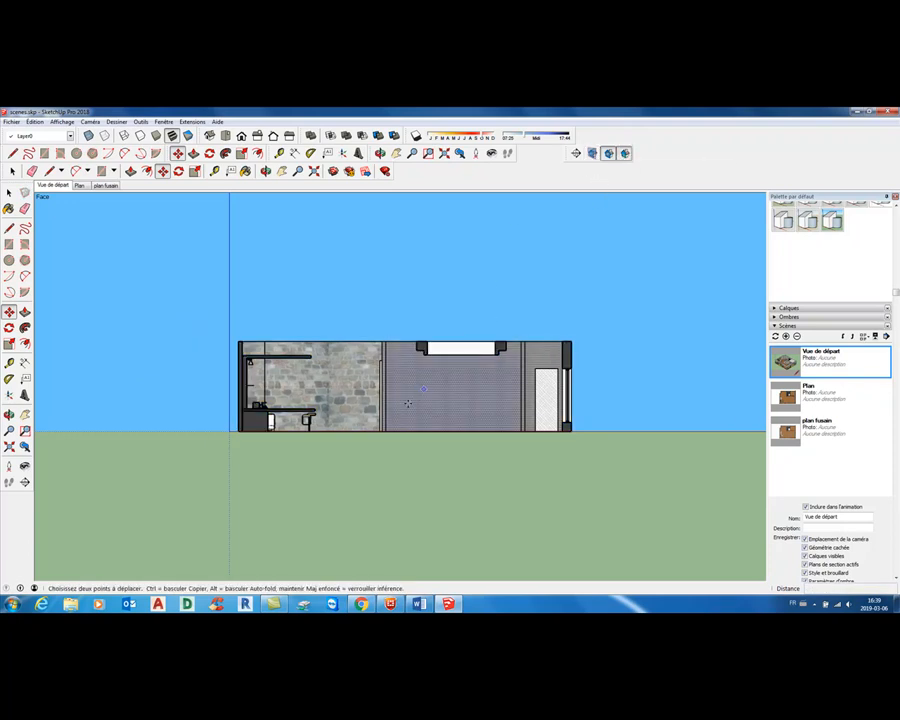
scroll(387, 396, up, 1)
scroll(387, 396, up, 2)
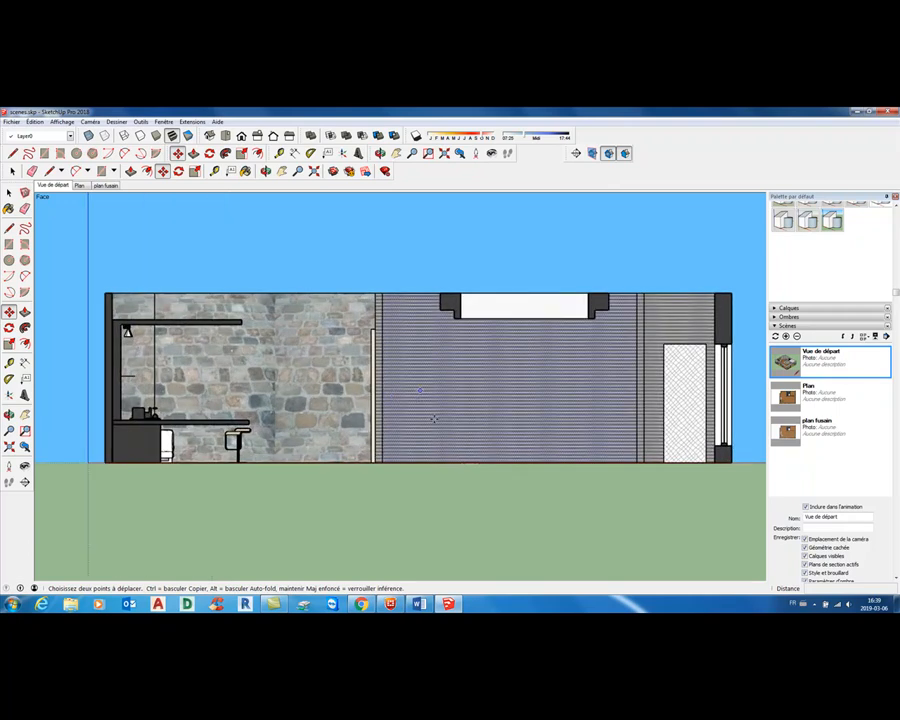
scroll(569, 585, down, 1)
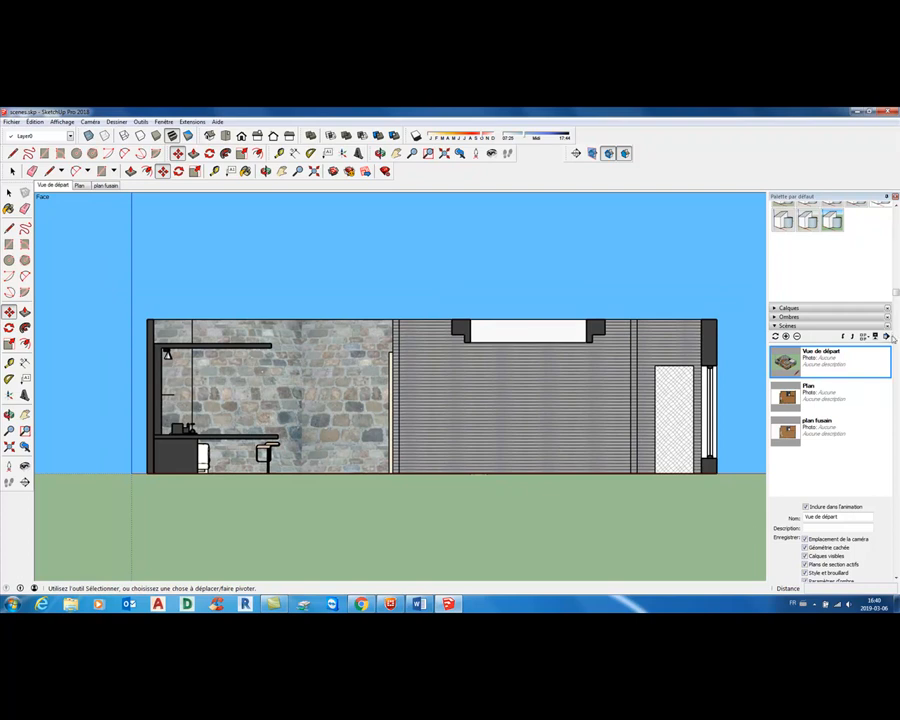
Step: Try the Fusain libre1 style from the Style collection, apply Fusain libre3 instead, and turn on its section fill
drag(898, 296, 896, 235)
click(876, 257)
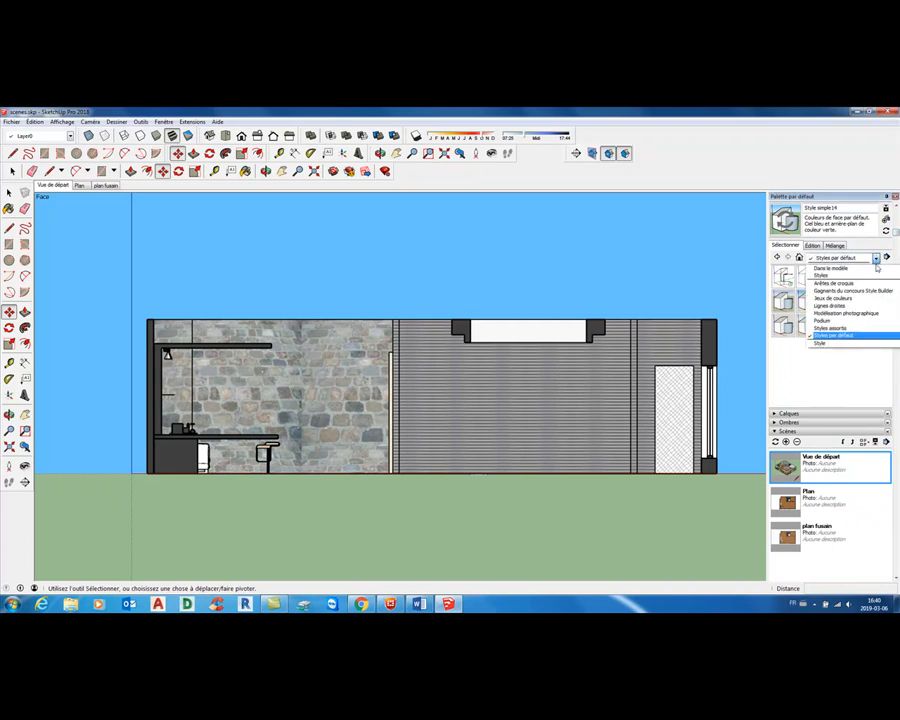
click(826, 343)
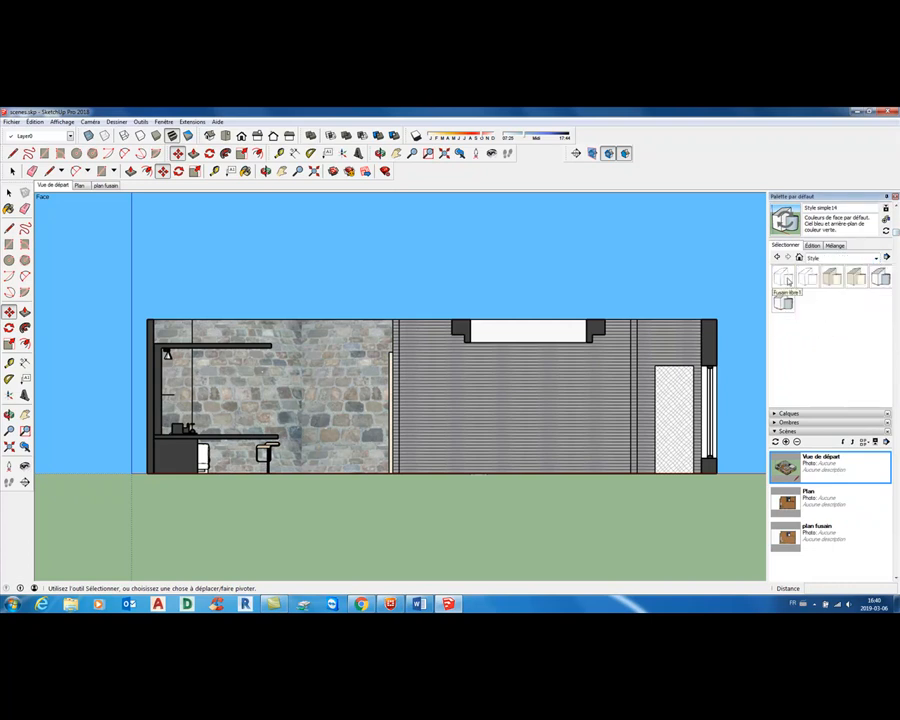
click(786, 279)
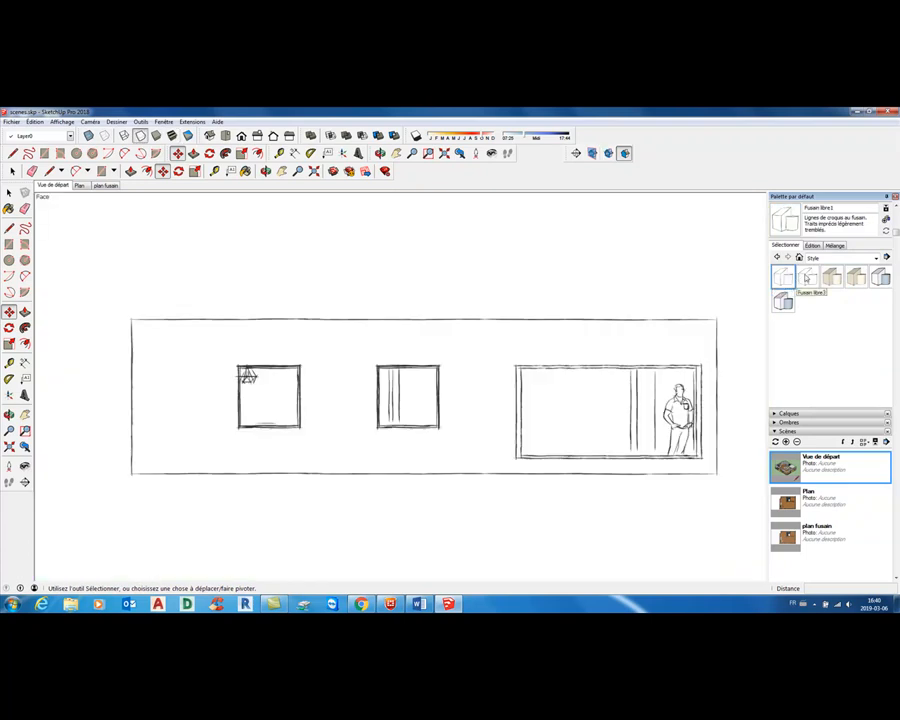
click(806, 279)
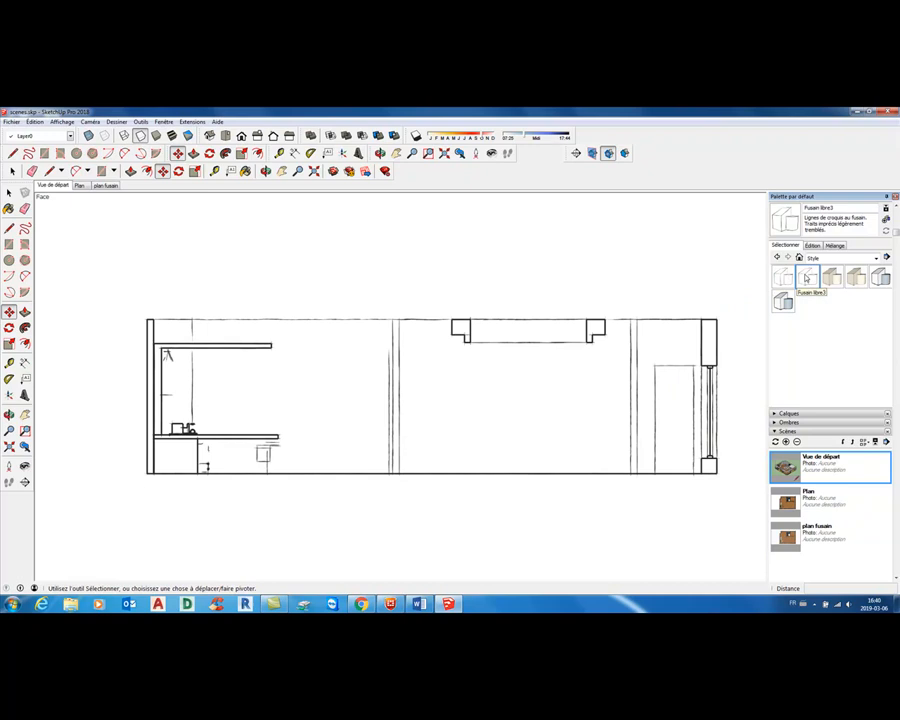
click(624, 153)
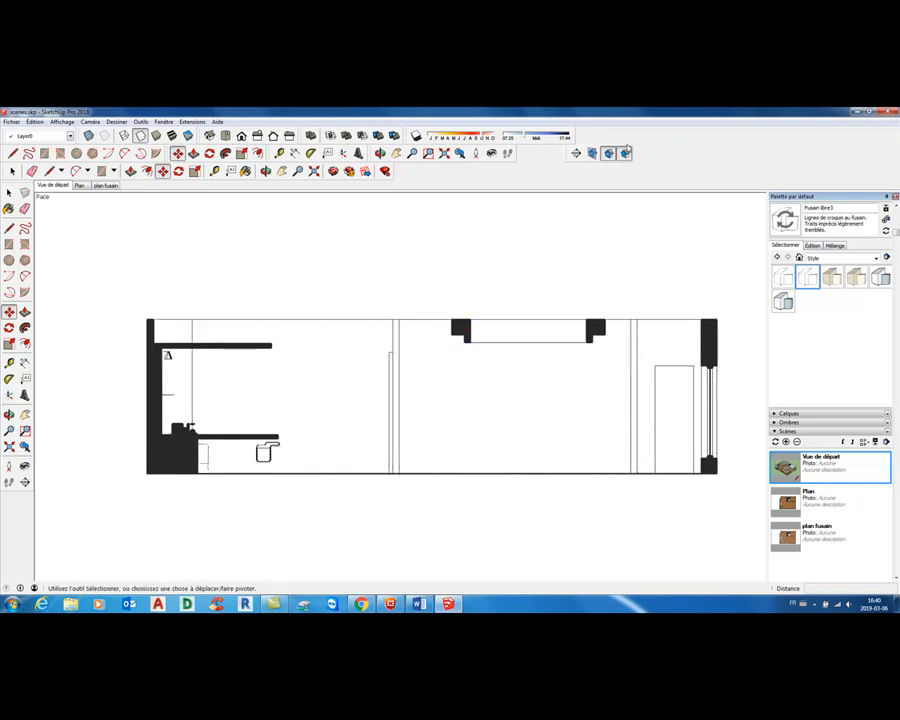
Step: Toggle the section fill off and on, and create a scene of the front section with the style changes saved as a new style
click(624, 153)
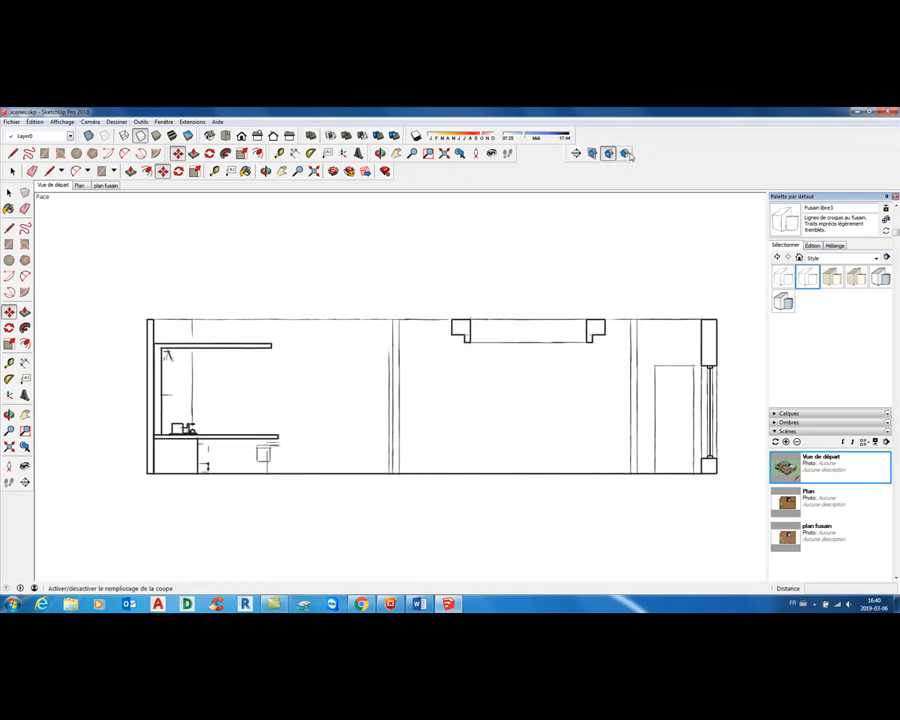
click(625, 154)
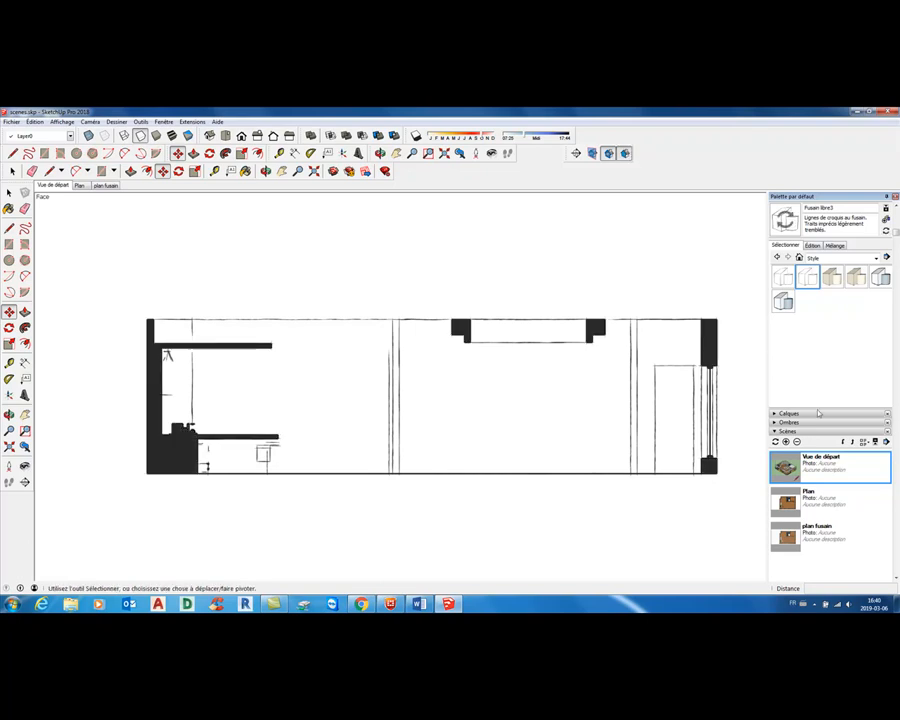
click(786, 442)
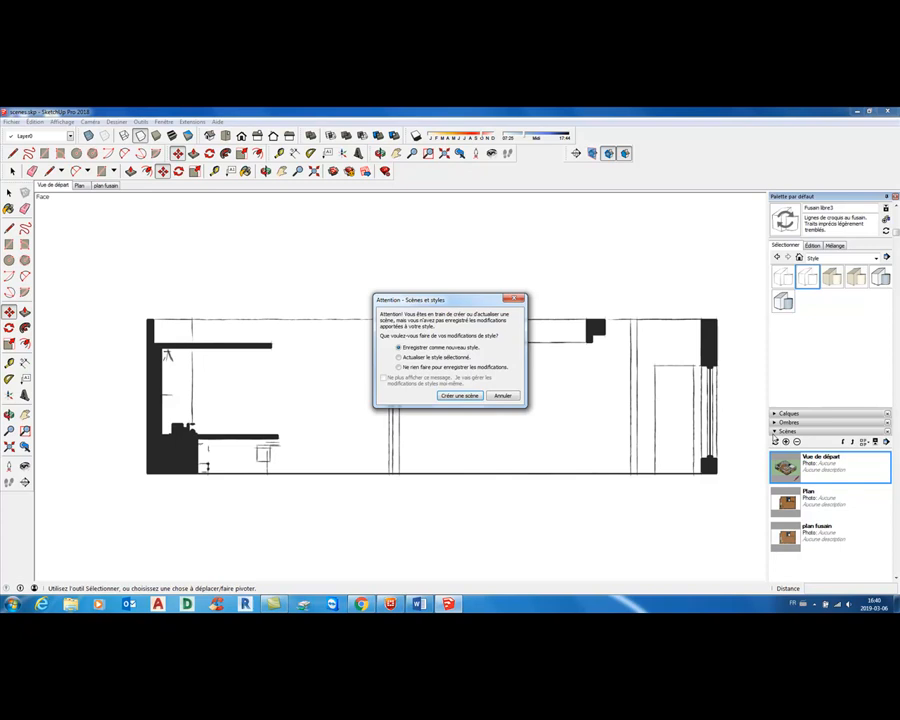
click(479, 396)
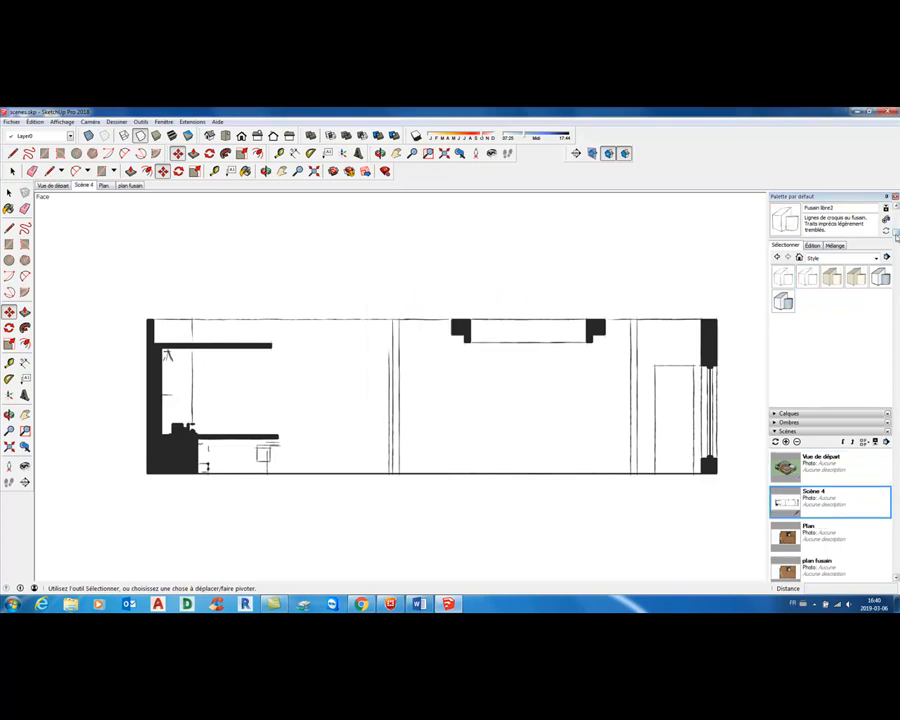
Step: Rename the new front section scene as Élévation 1
drag(897, 233, 897, 319)
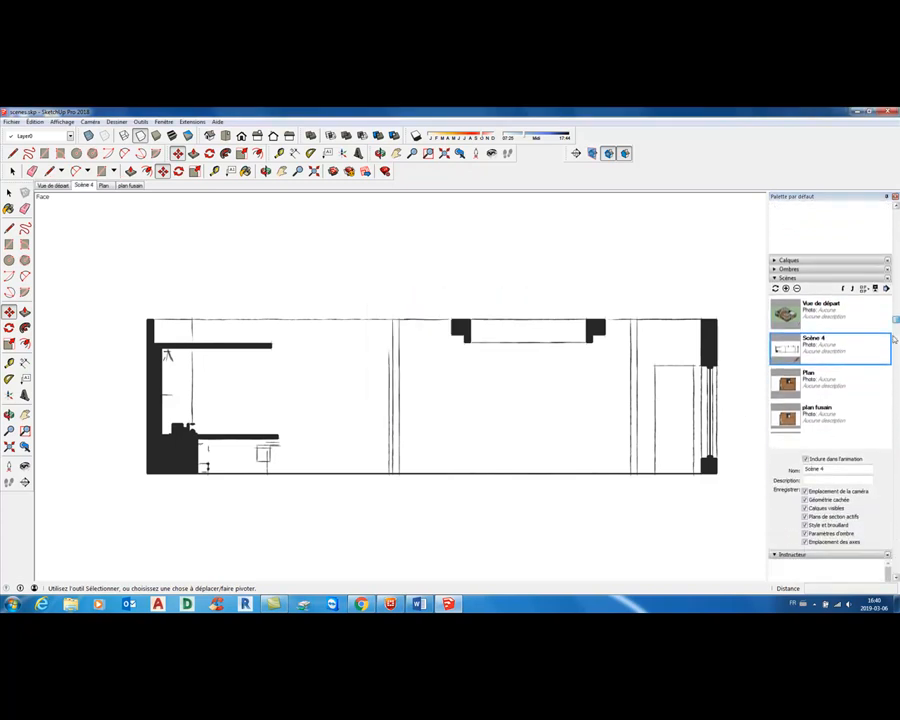
drag(835, 469, 757, 465)
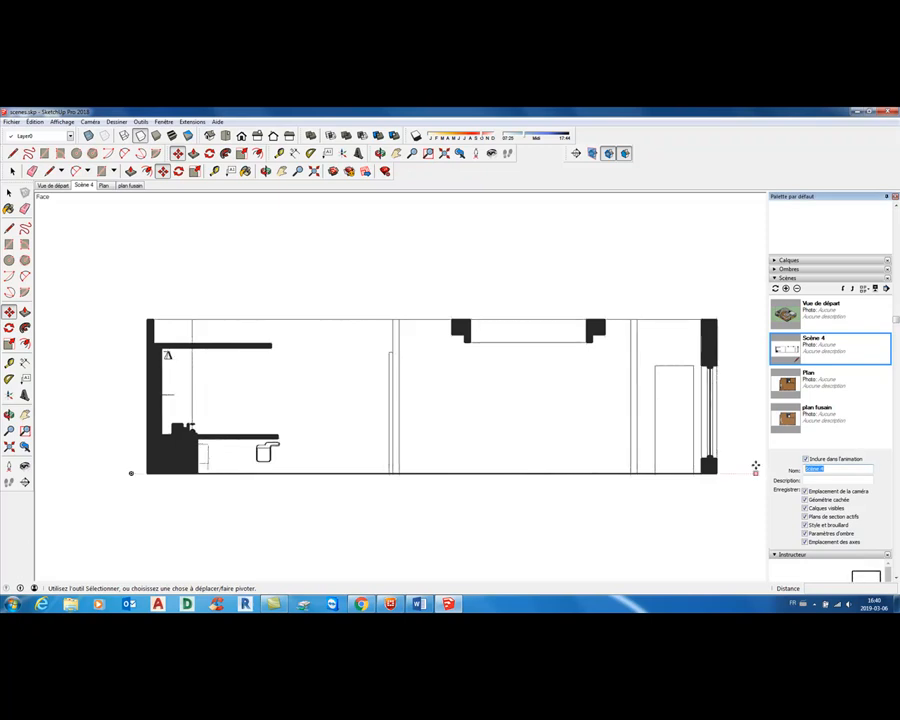
text(Élévation 1)
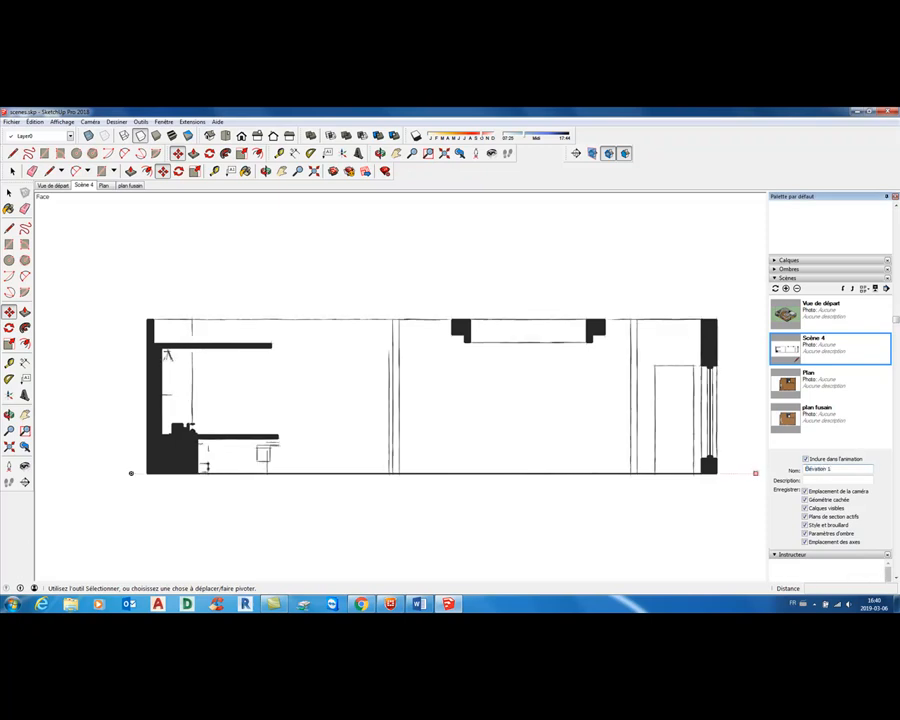
click(866, 423)
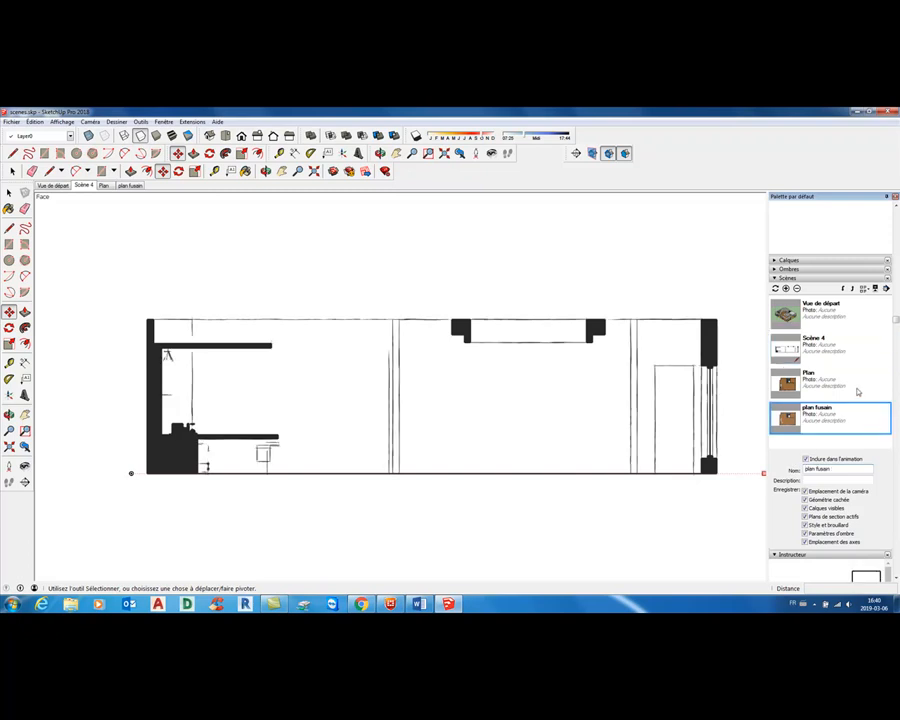
click(844, 348)
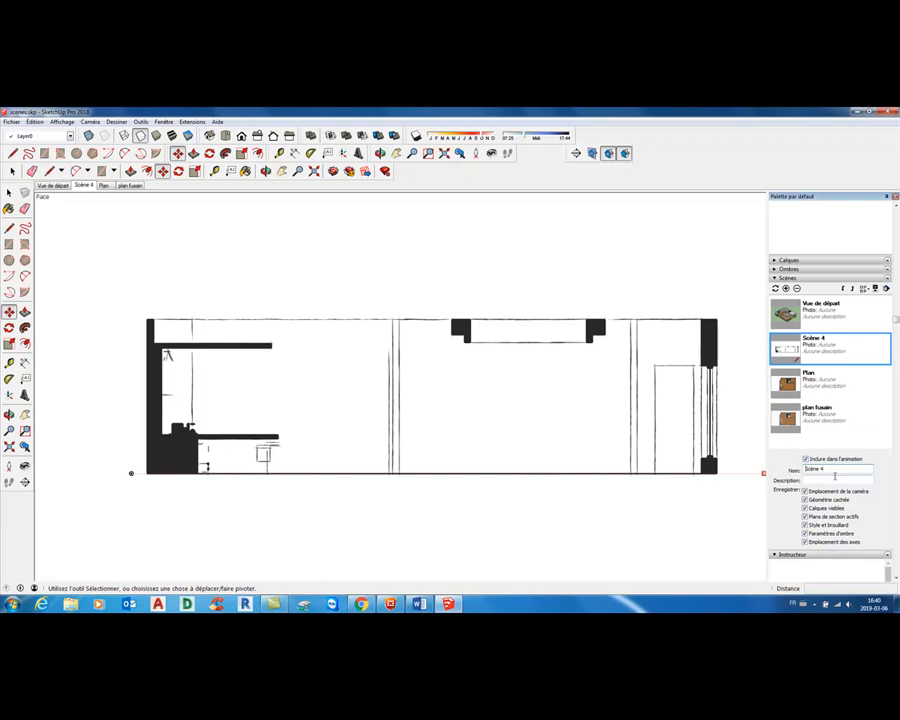
drag(835, 470, 796, 469)
text(él)
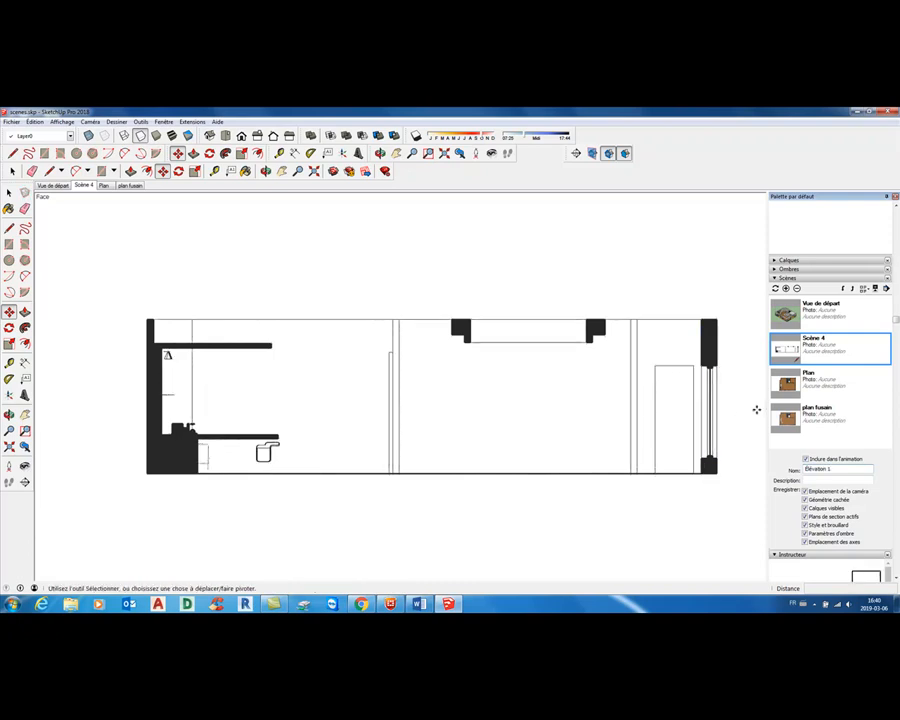
key(Return)
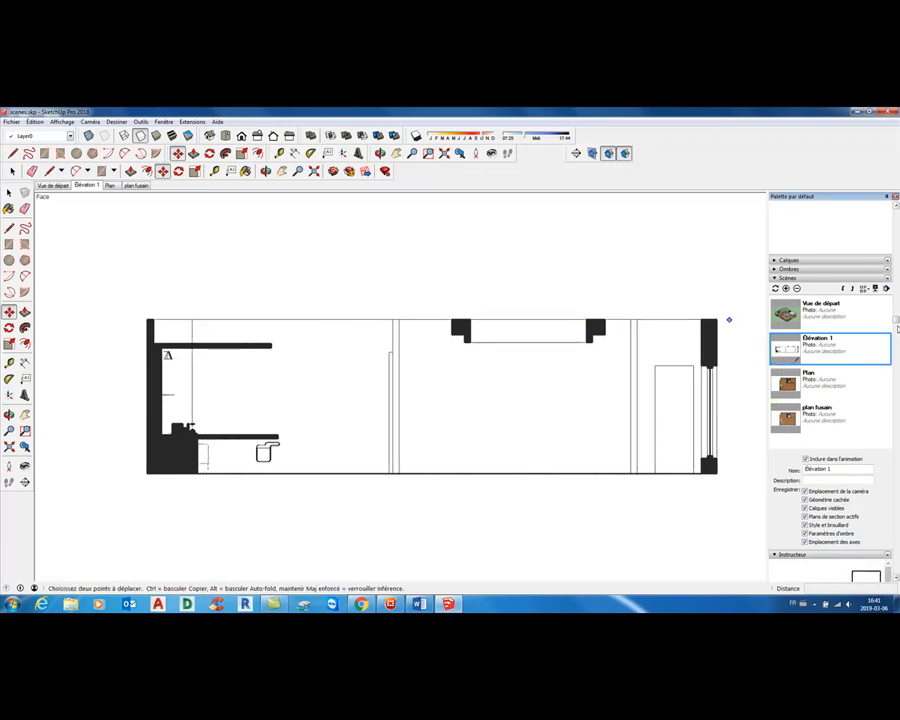
Step: Try the Griffonnage sur panneau dur2 style, apply Griffonnage sur panneau dur1 instead, and turn on its section fill
drag(897, 323, 898, 240)
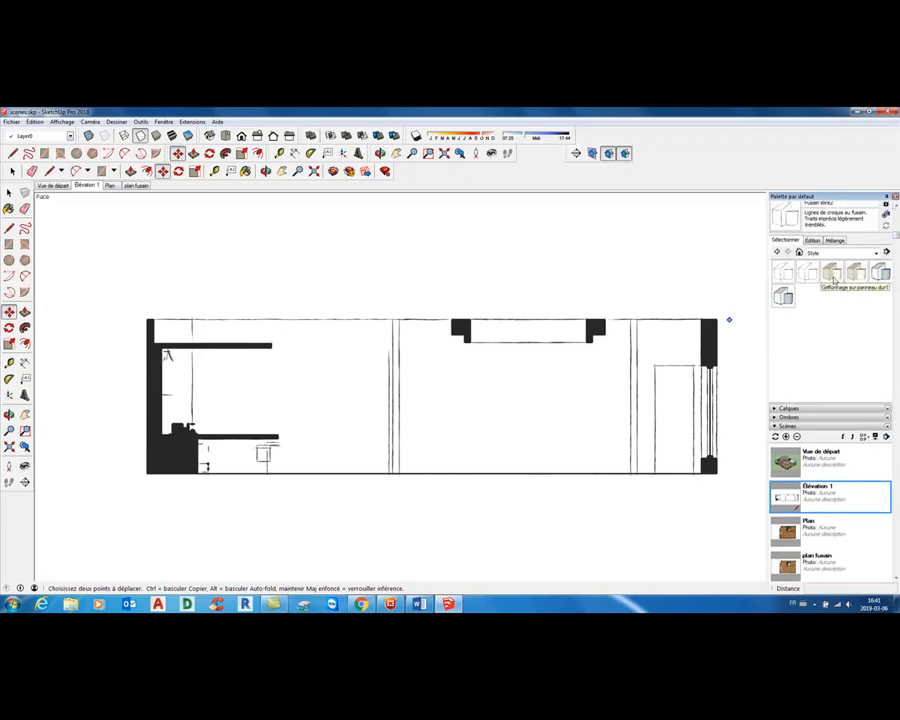
click(855, 272)
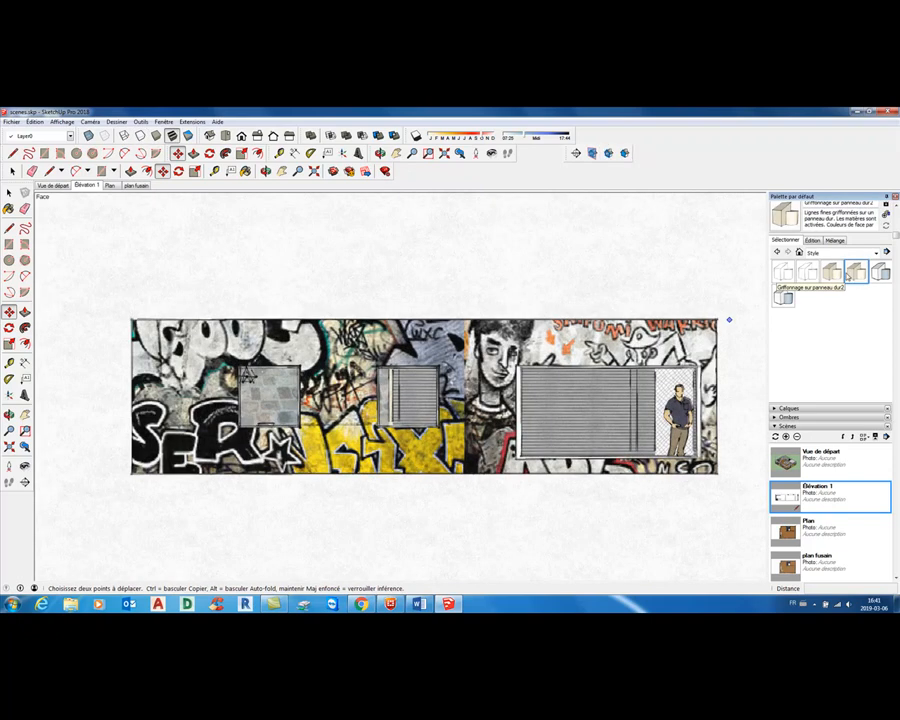
click(832, 274)
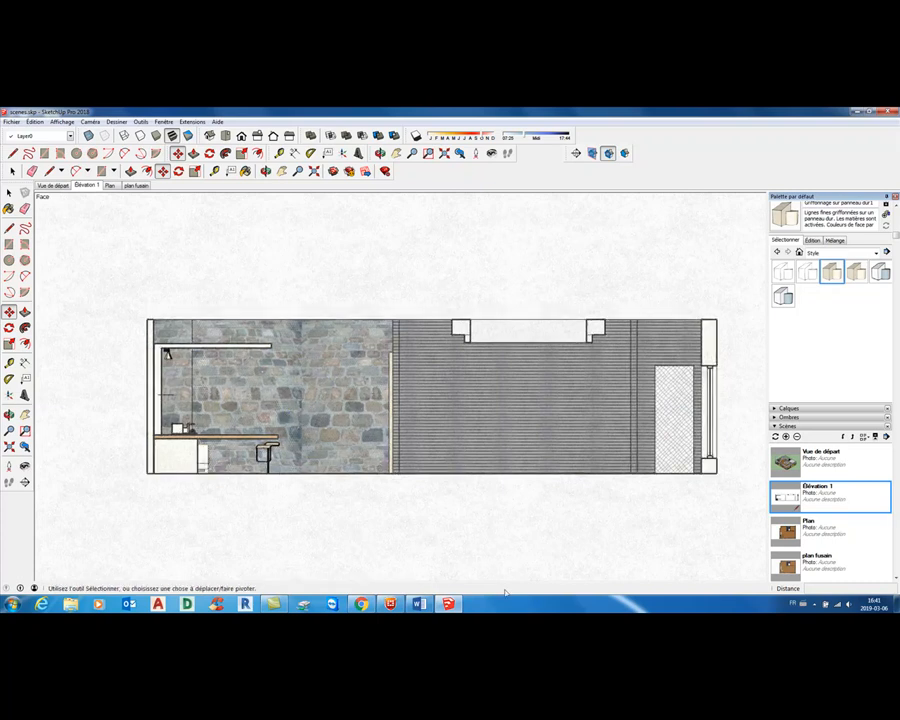
click(625, 153)
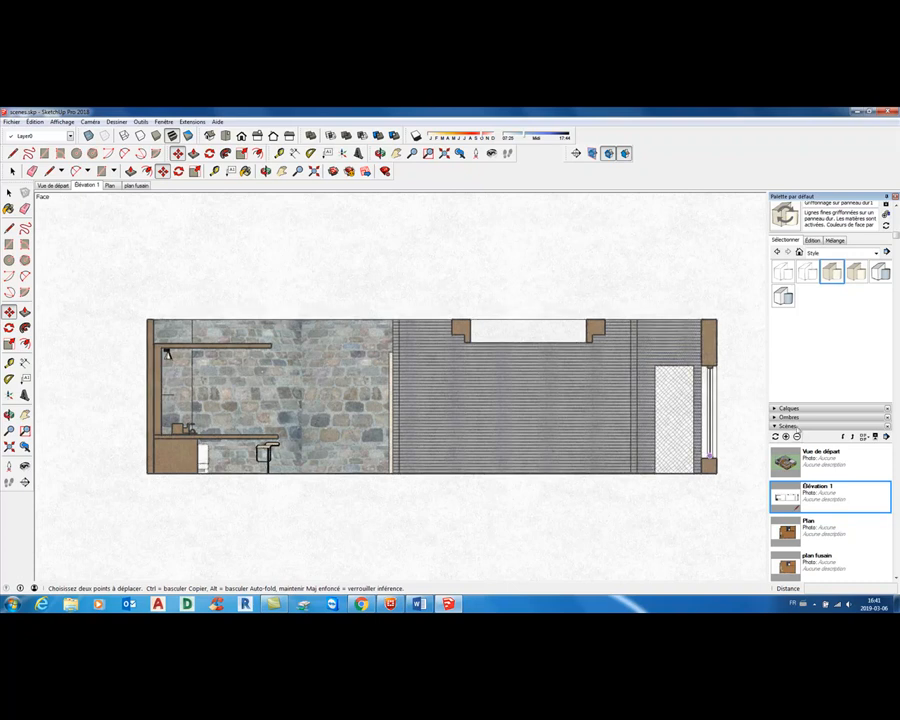
Step: Create a scene from the textured sketch elevation, saving its style changes as a new style, and name it Élévation 1 fusain
click(787, 437)
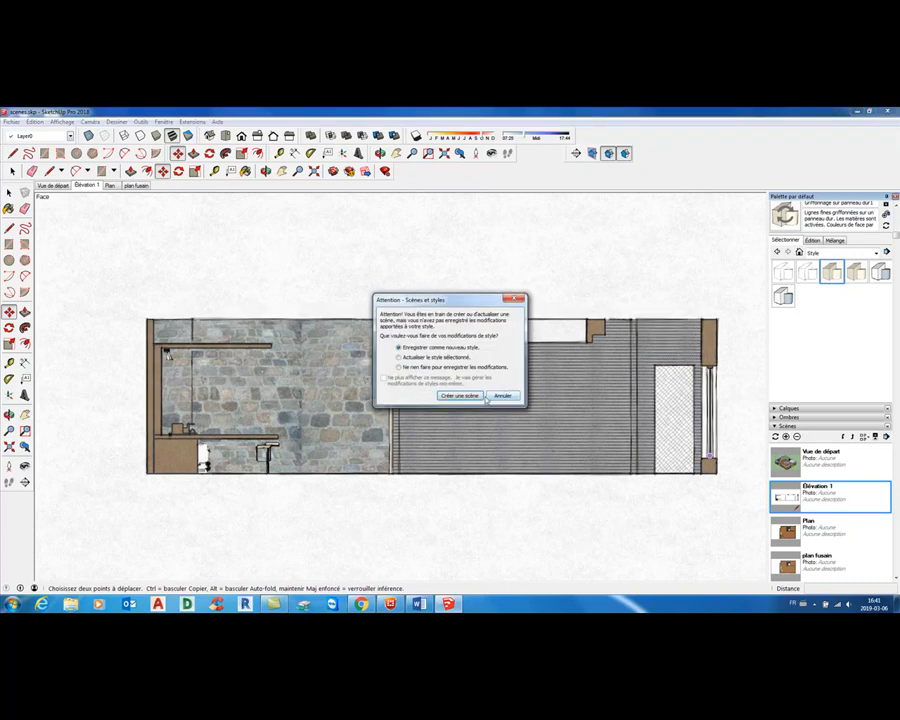
key(Return)
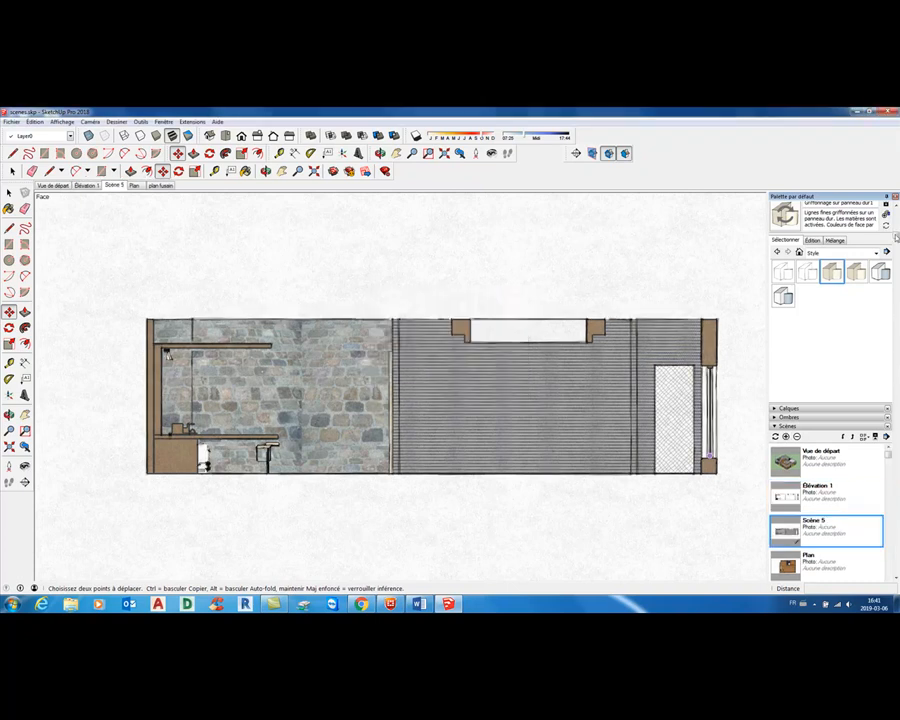
drag(896, 236, 897, 307)
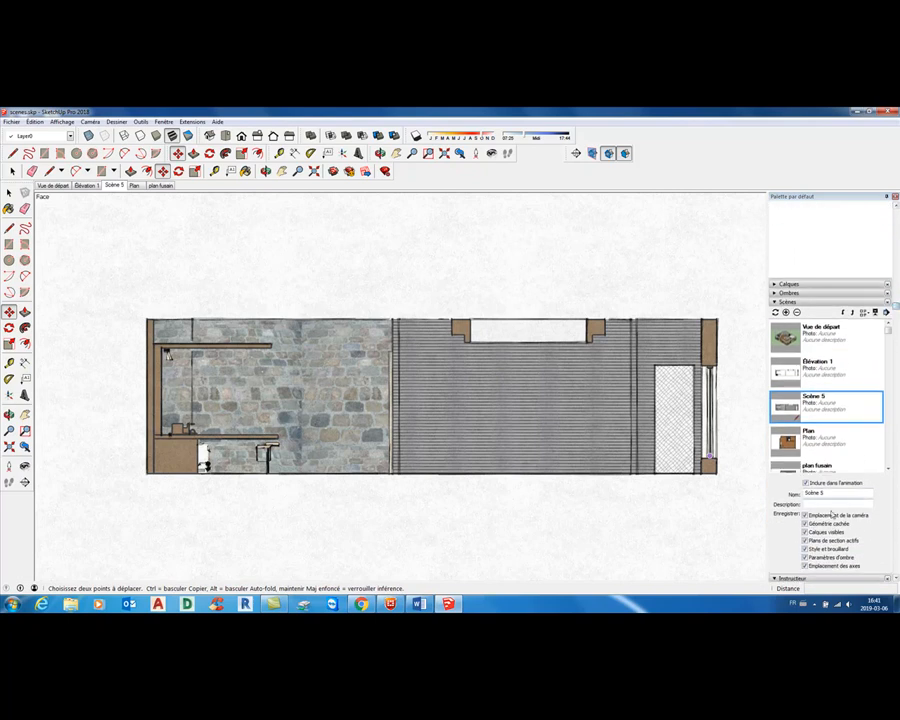
drag(833, 493, 794, 495)
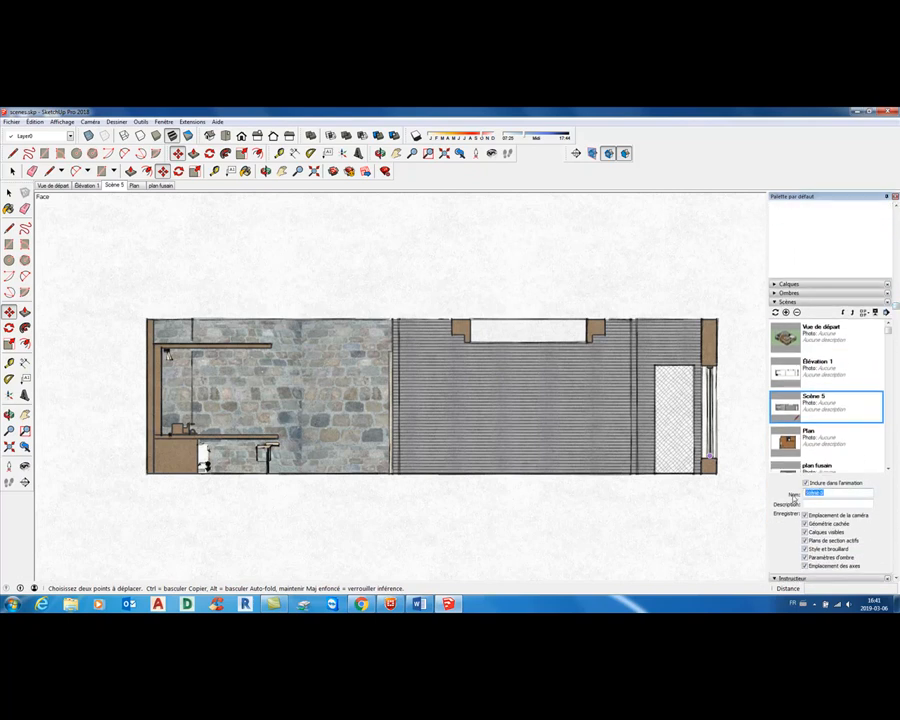
text(É)
key(BackSpace)
key(BackSpace)
key(BackSpace)
key(BackSpace)
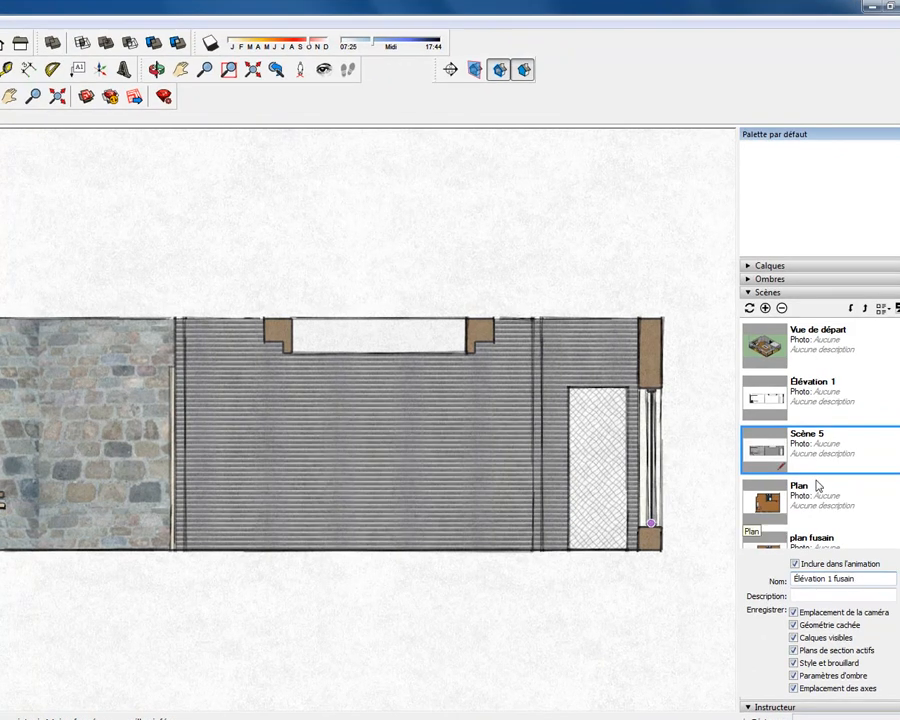
click(717, 442)
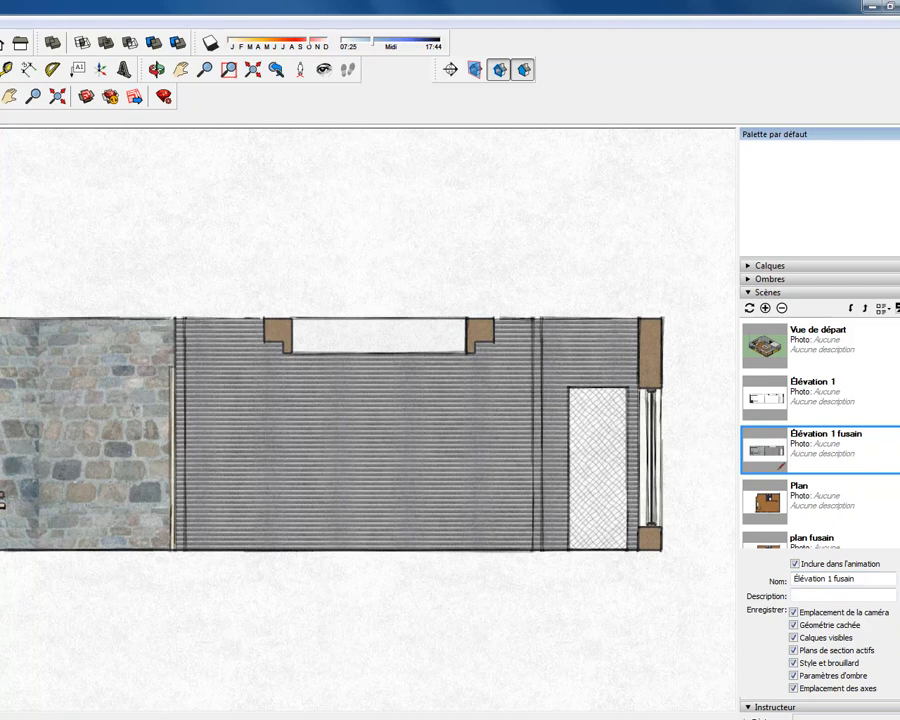
Step: Apply the textured style with a plain white background from the Style collection to the elevation, with the section cut displayed
scroll(820, 420, up, 4)
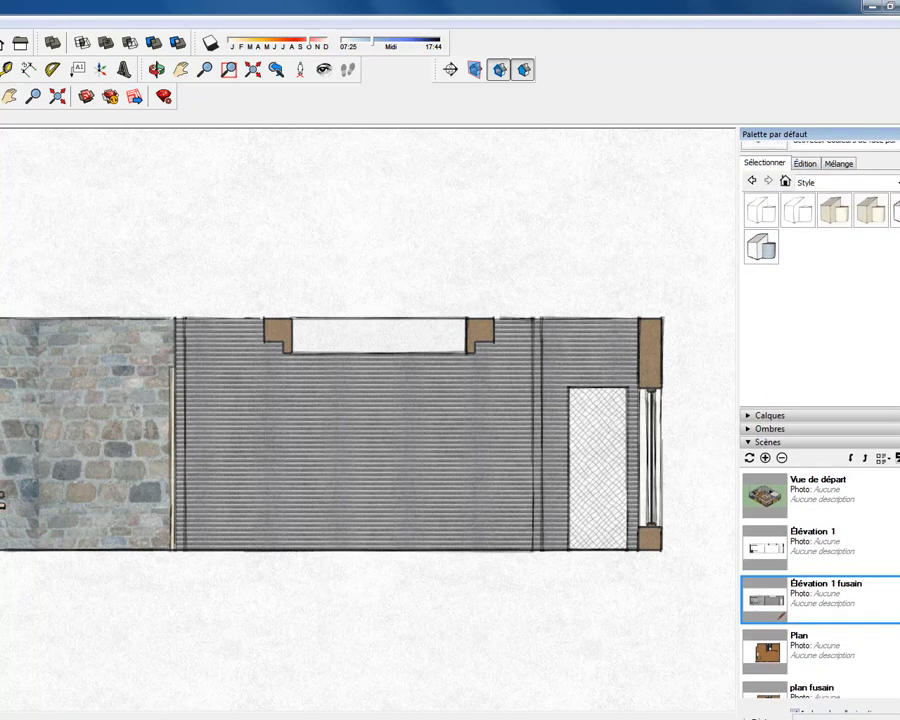
click(763, 244)
click(499, 69)
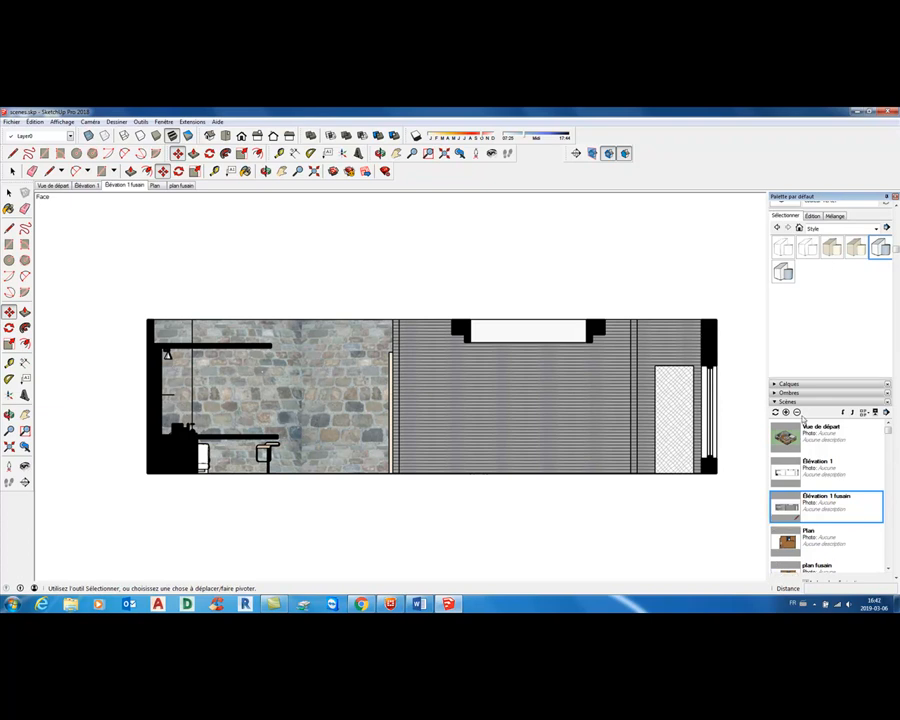
Step: Create a scene from the textured elevation with black section fill and name it Élévation 1 couleur
click(786, 412)
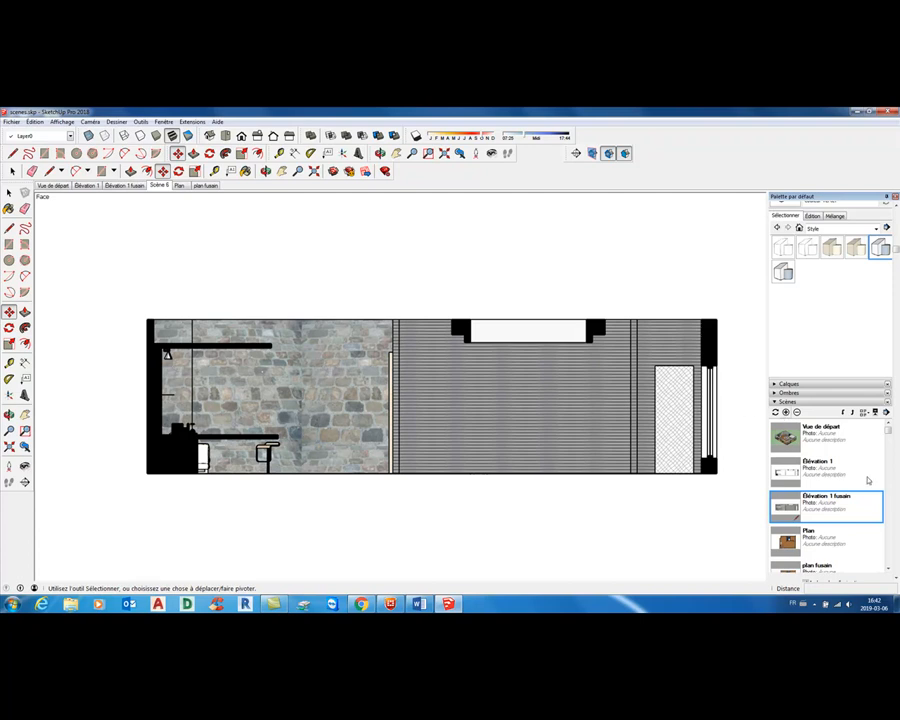
drag(897, 253, 897, 318)
drag(838, 478, 782, 475)
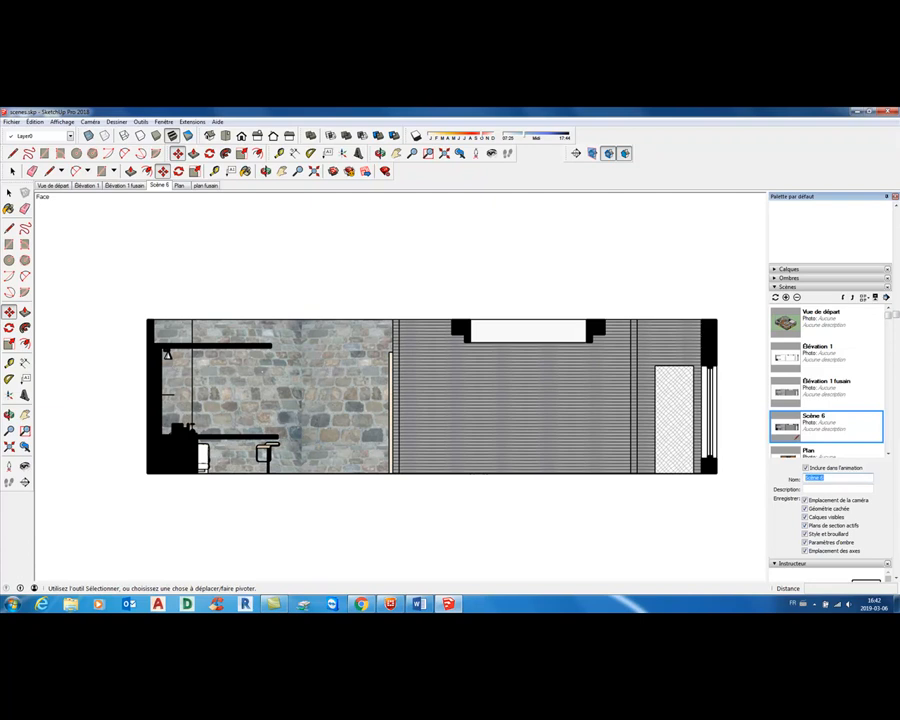
text(Élévatio)
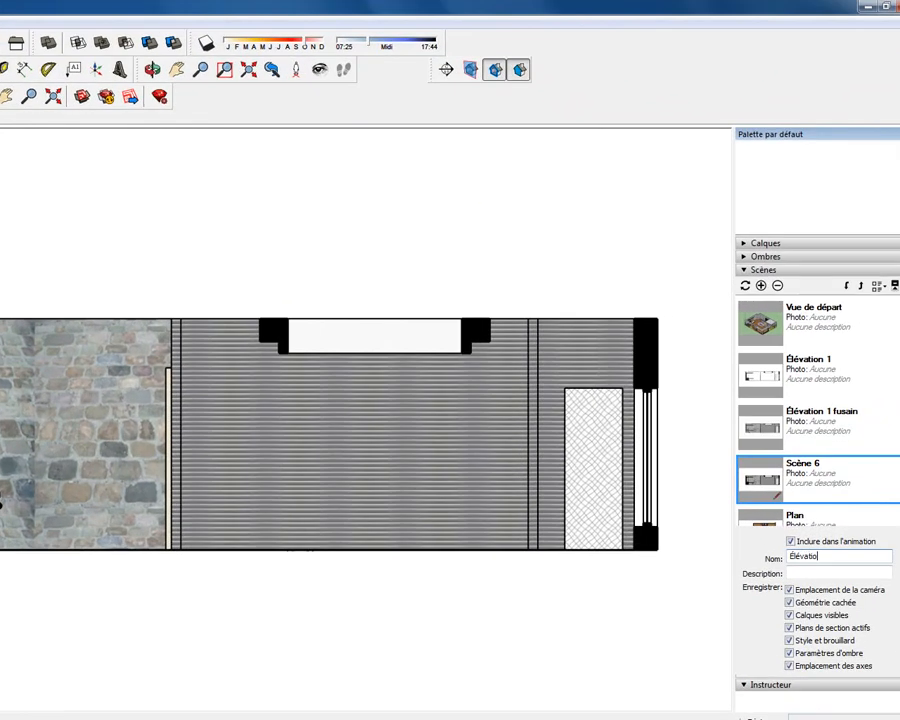
text(n 1 couleur)
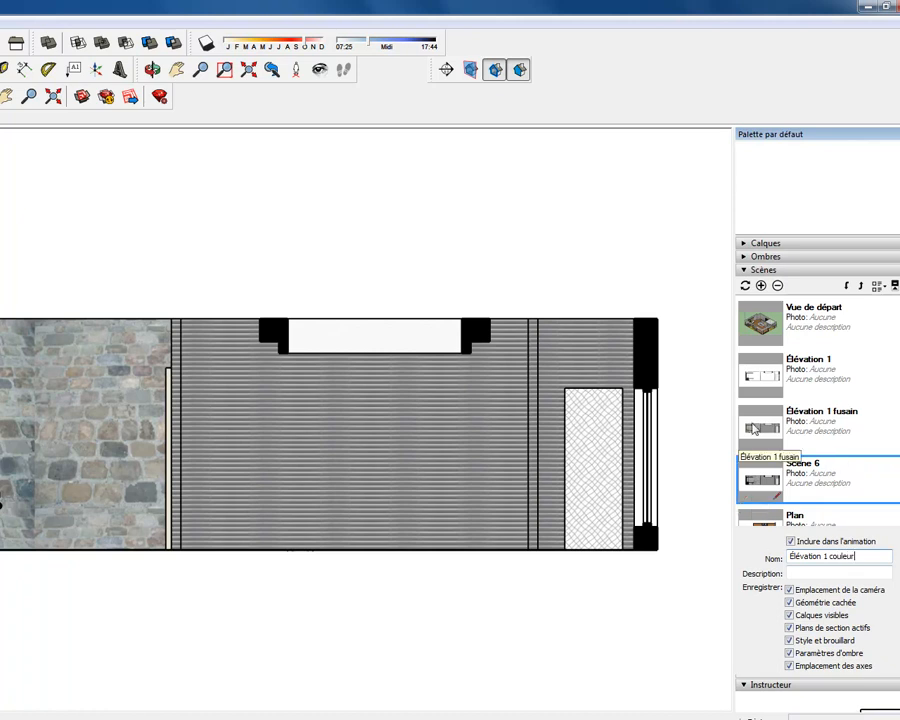
click(713, 442)
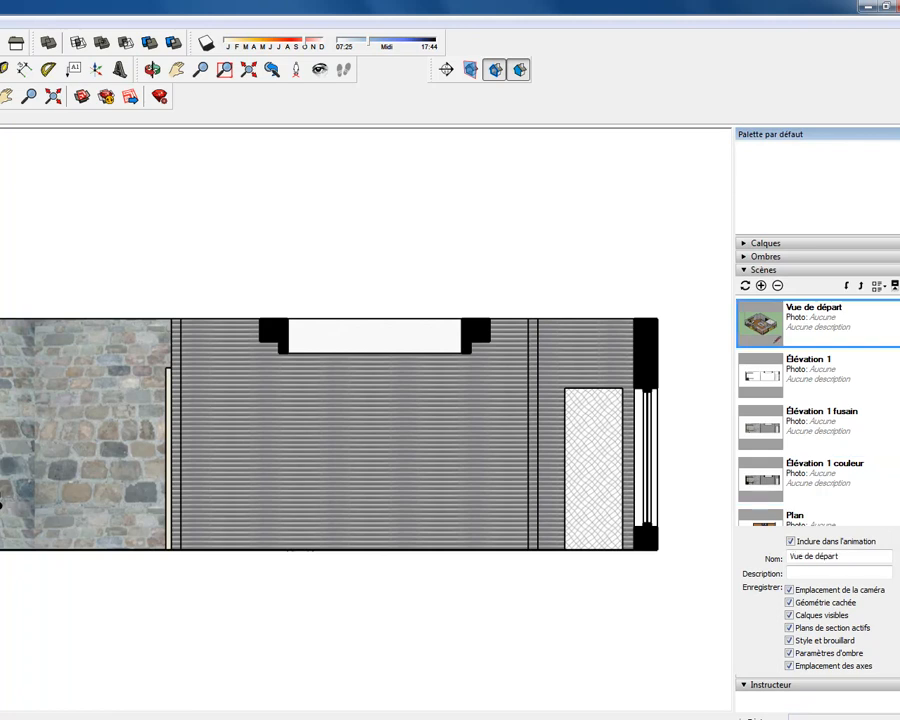
Step: Go through the start view, the three Élévation 1 scenes and both plan scenes to check them, and return to Vue de départ
click(813, 308)
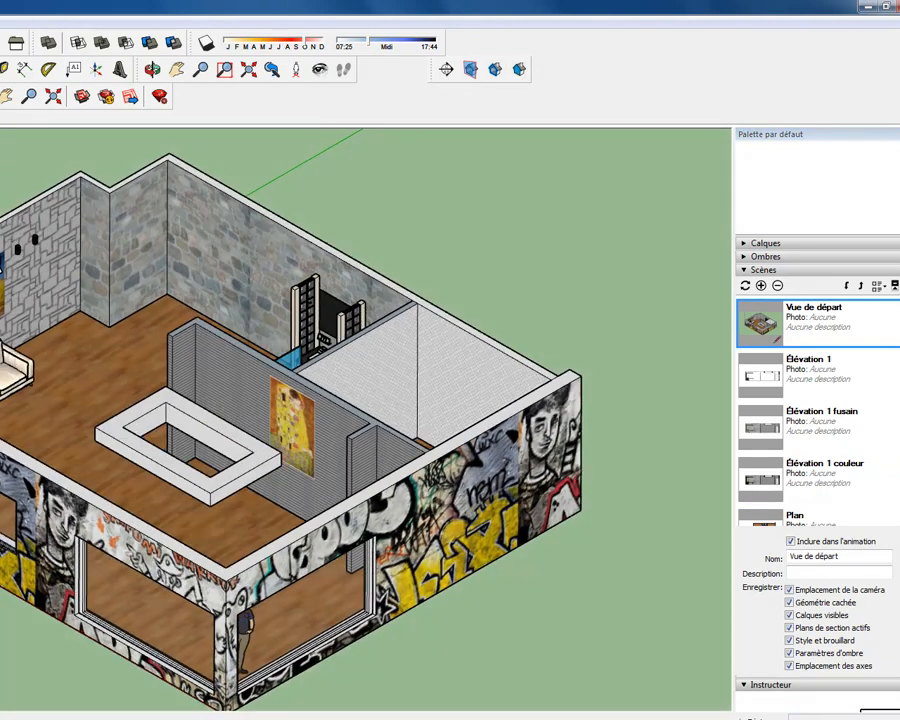
click(813, 370)
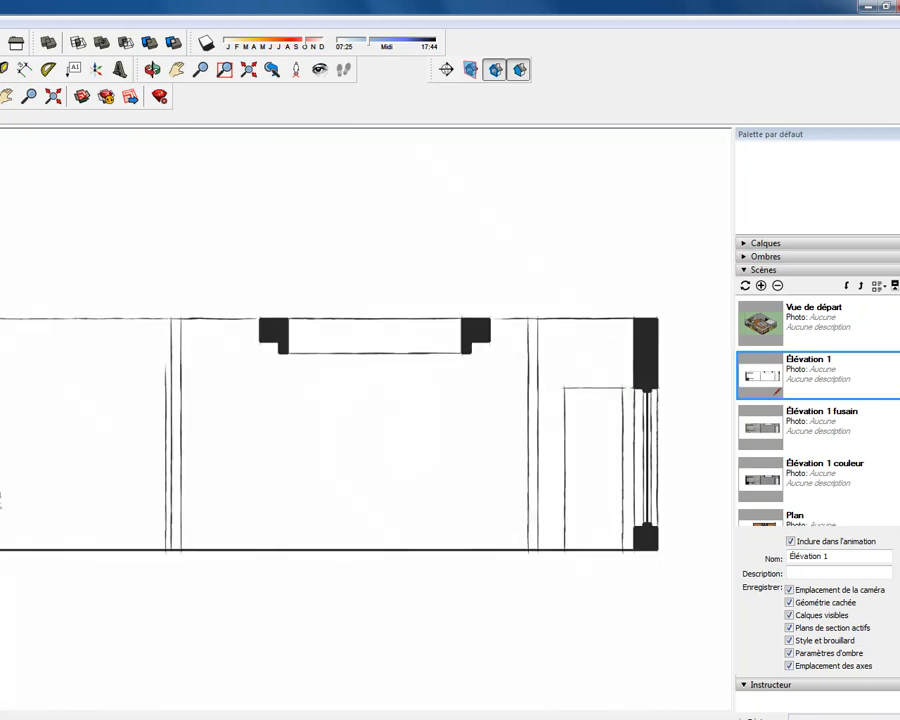
click(106, 186)
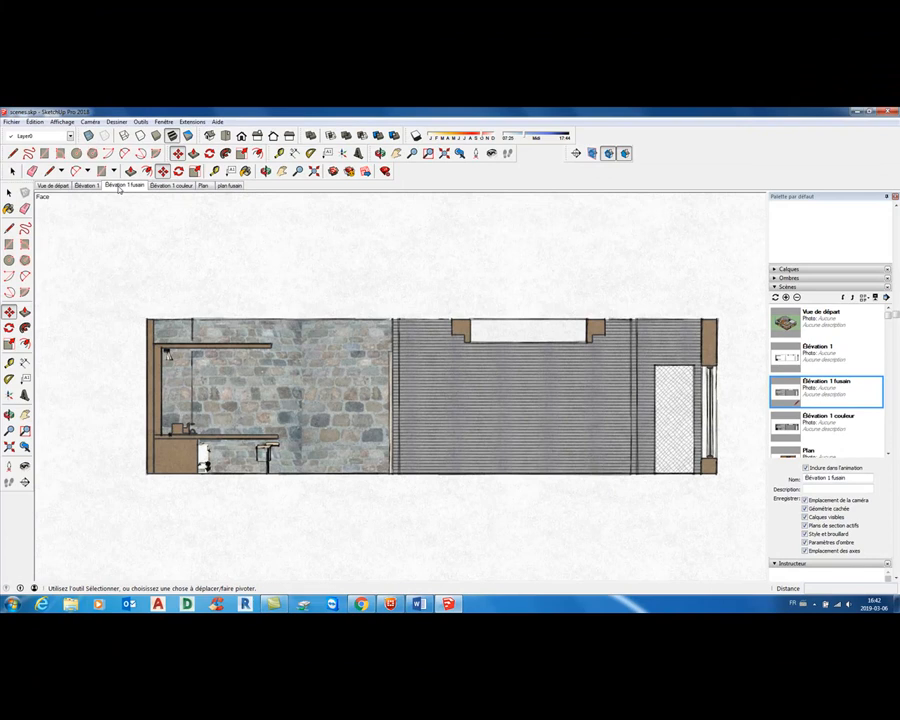
click(166, 186)
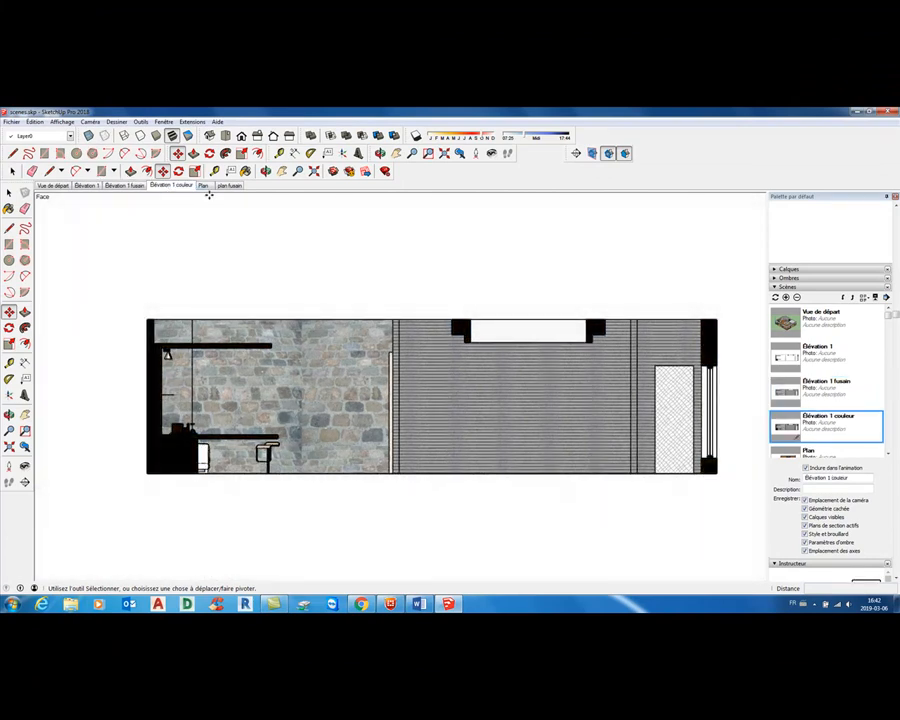
click(203, 186)
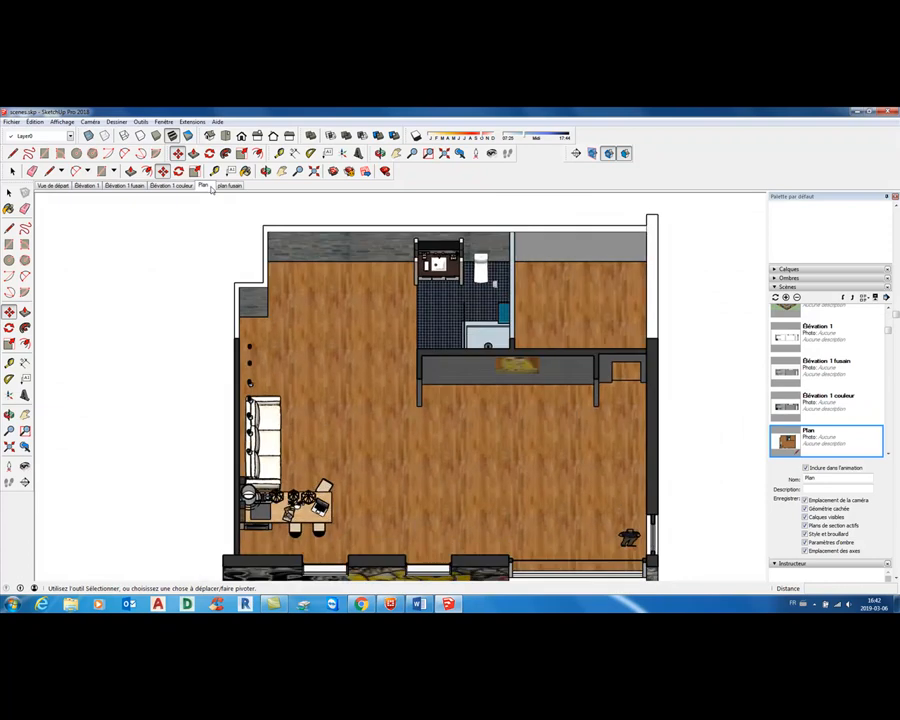
click(228, 187)
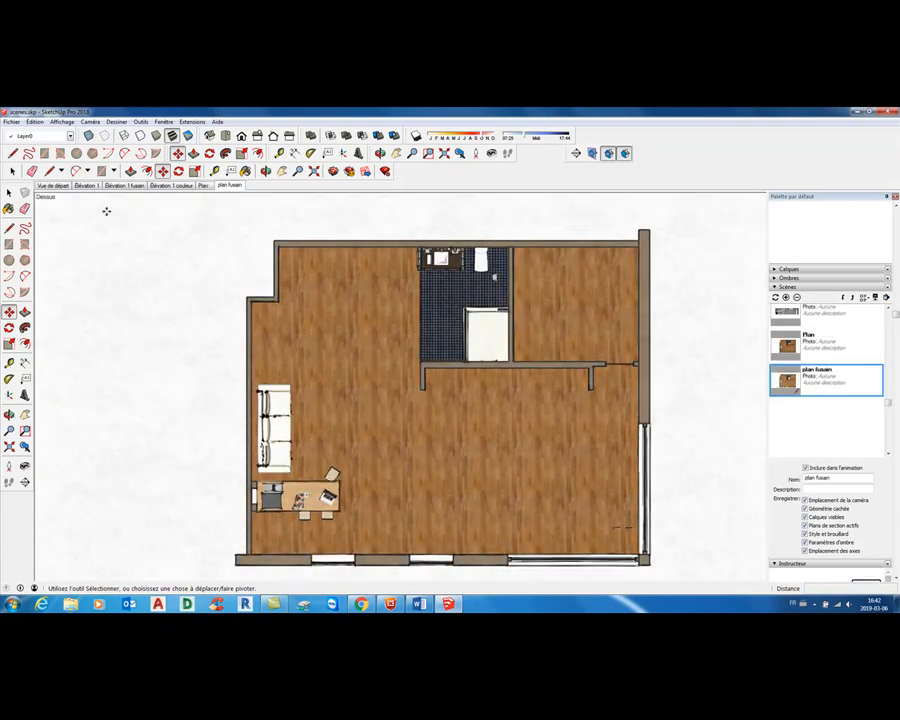
click(54, 186)
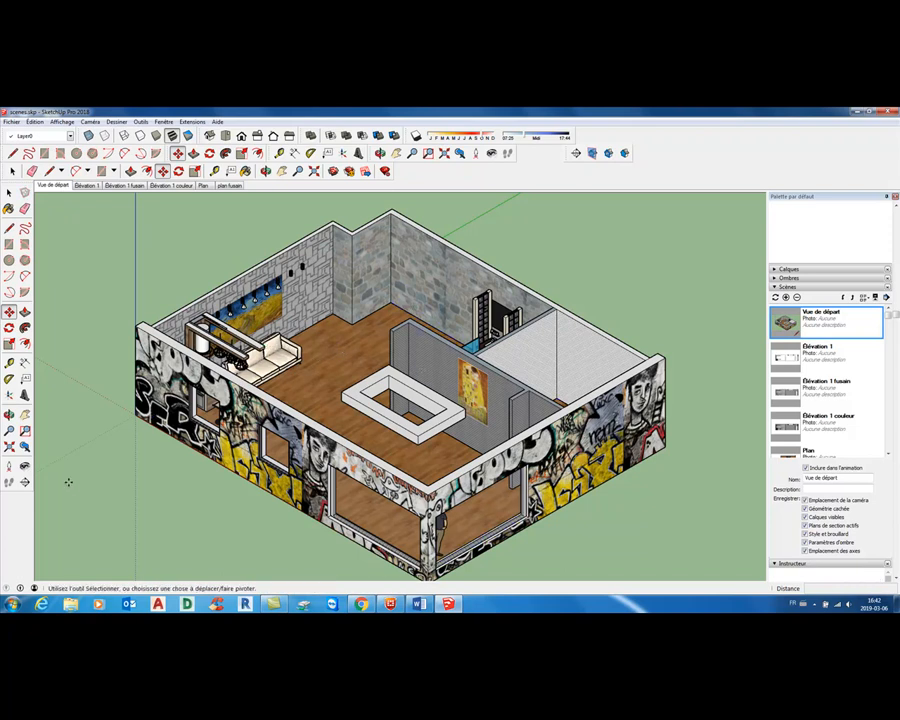
Step: Position the camera at the apartment's inside corner between the two large windows, aimed diagonally across the room towards the sofa area
click(10, 466)
middle_drag(452, 486, 438, 560)
middle_drag(437, 510, 450, 561)
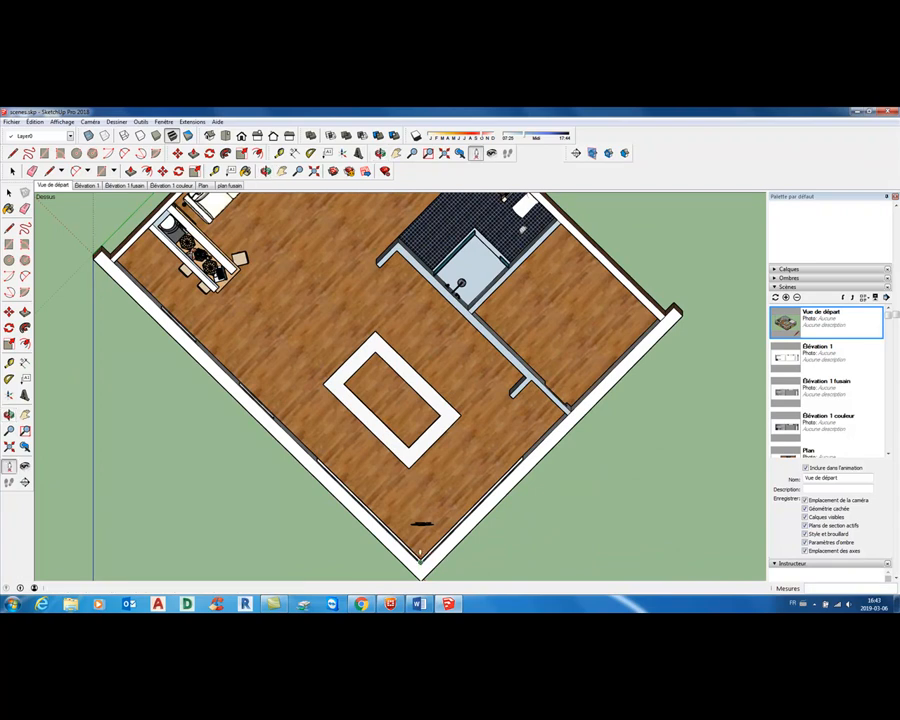
mouse_move(428, 545)
middle_down()
mouse_move(424, 530)
mouse_move(421, 552)
middle_up()
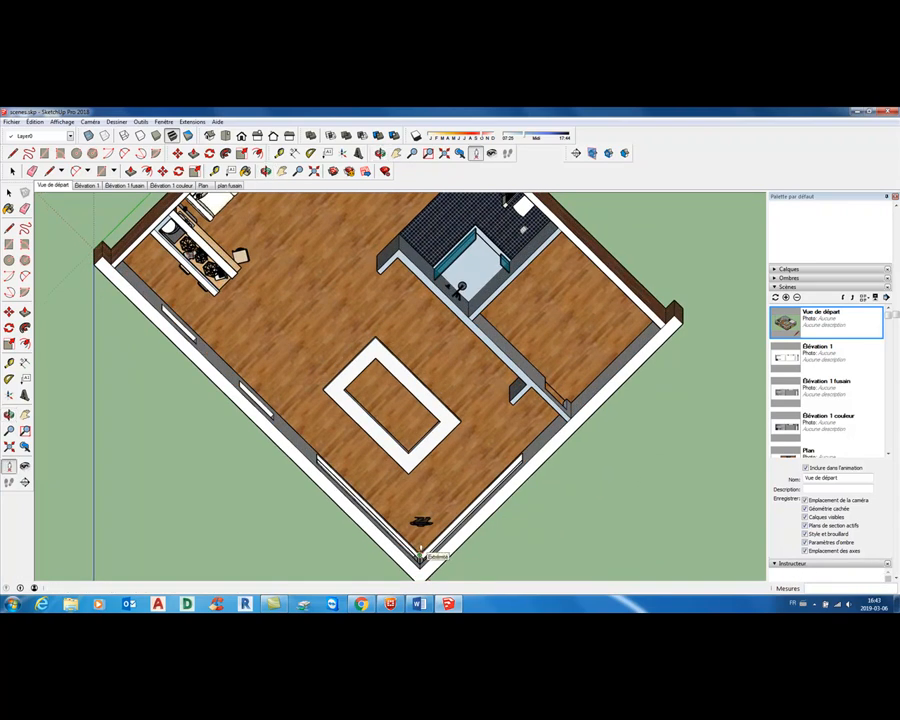
drag(419, 553, 347, 204)
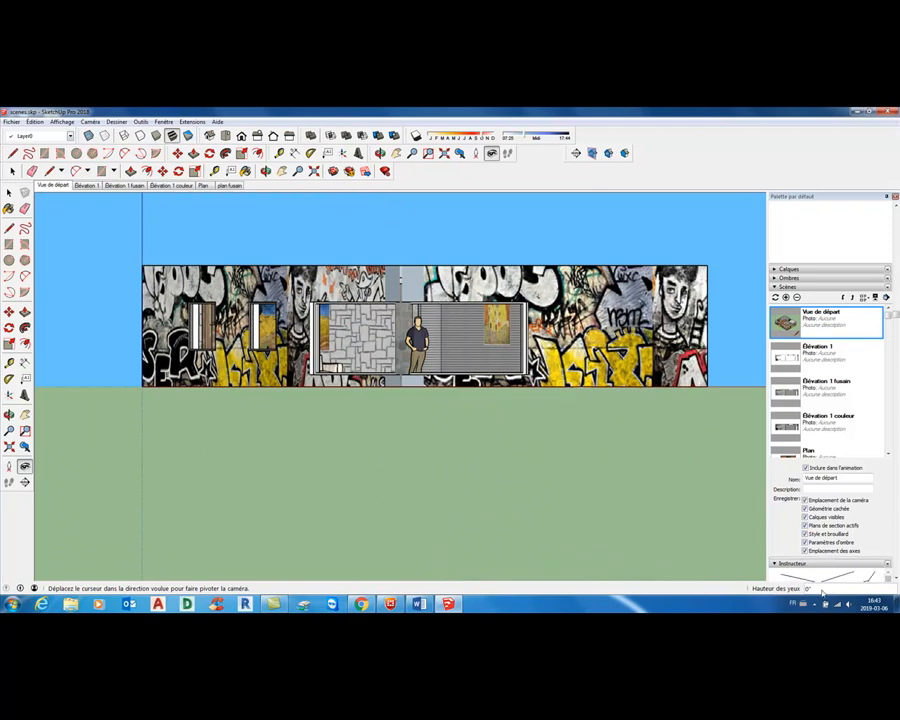
Step: Set the camera's eye height to 60 inches and switch the view from parallel projection to perspective
text(60)
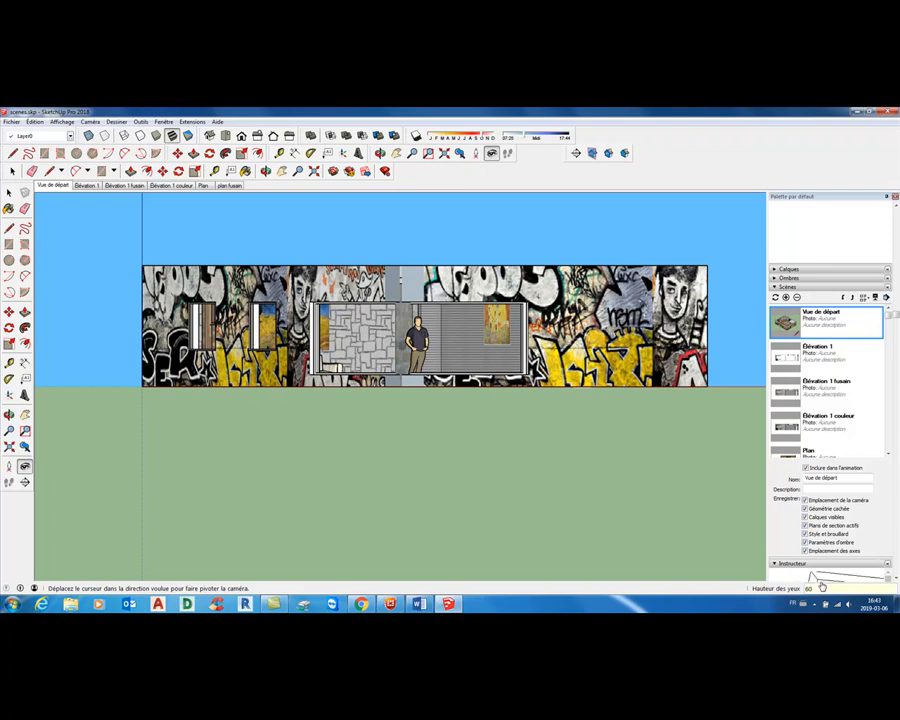
key(Return)
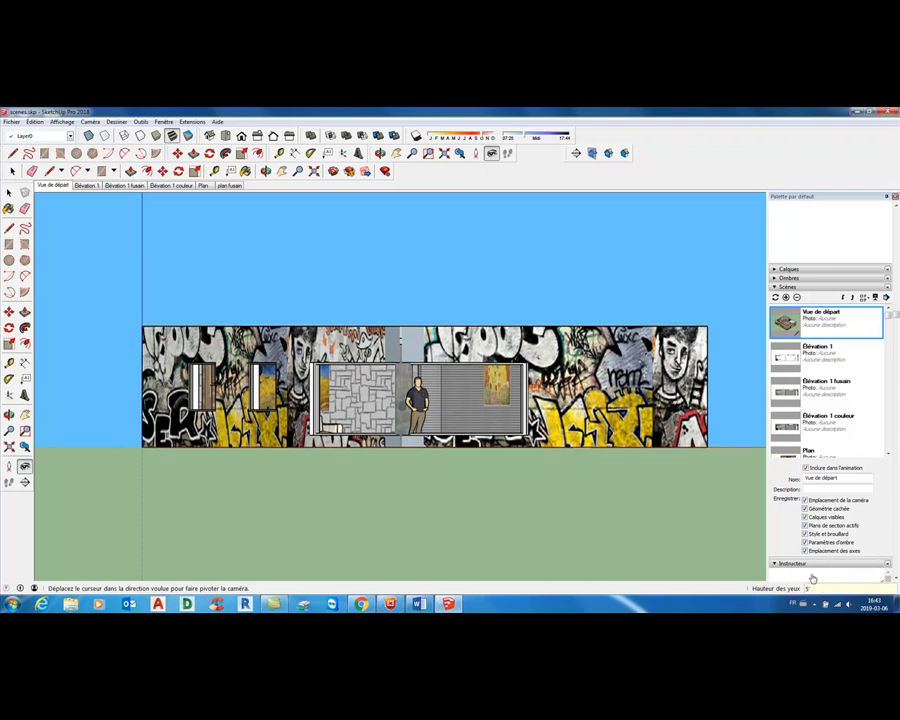
click(90, 122)
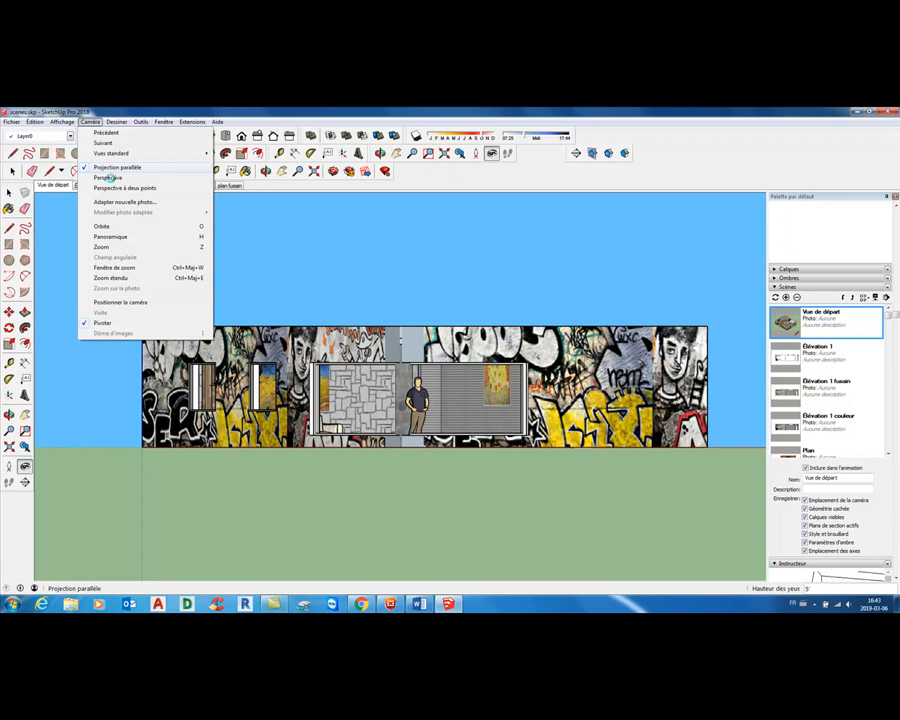
click(111, 178)
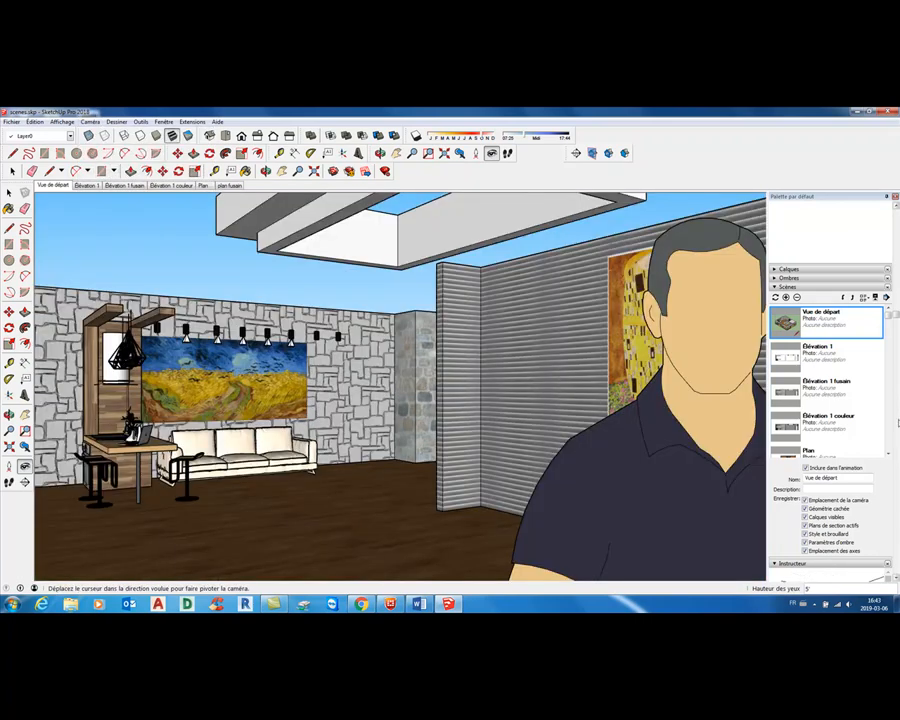
Step: Create a scene from the interior perspective view and name it Perspective 1
click(786, 298)
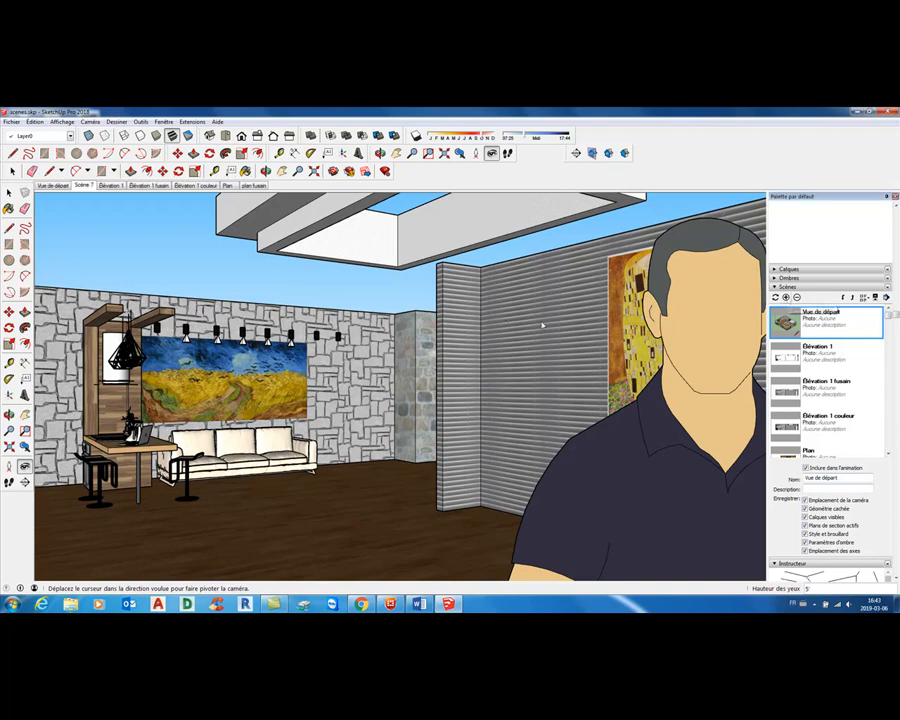
drag(831, 479, 801, 479)
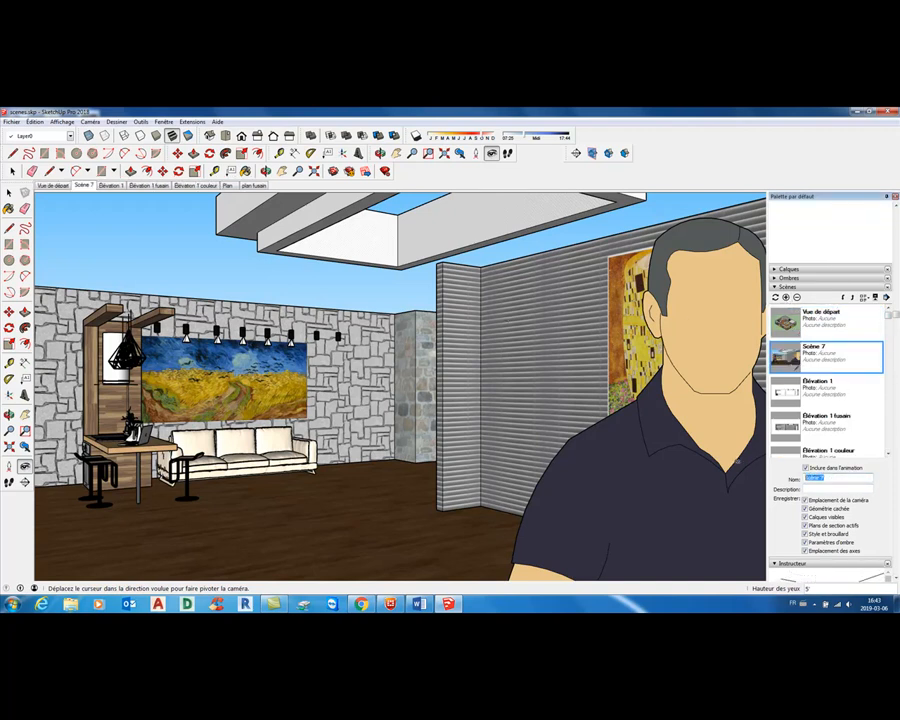
text(Perspective 1)
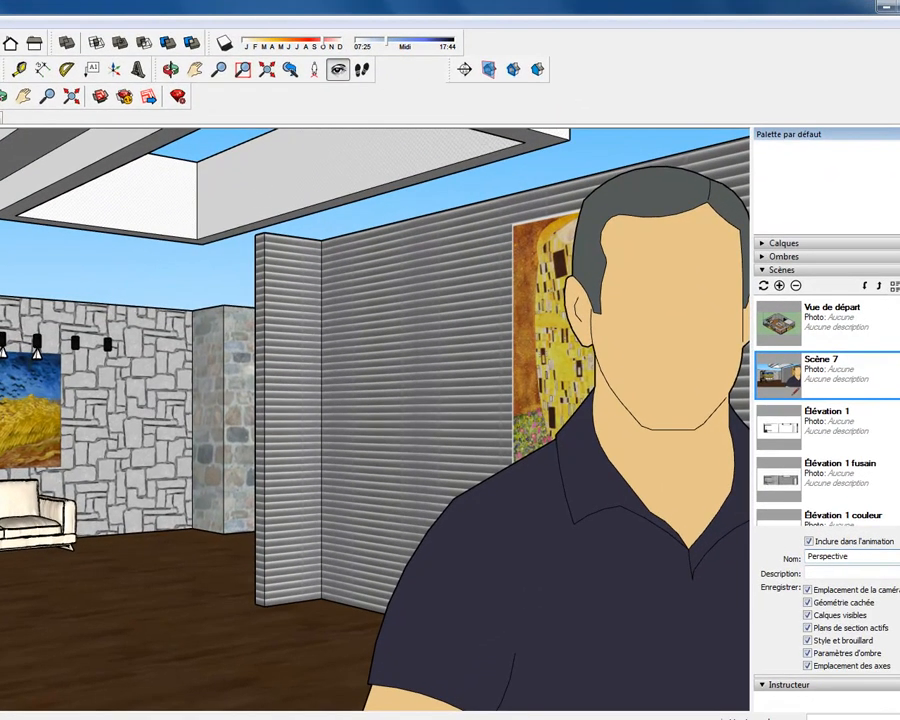
key(Return)
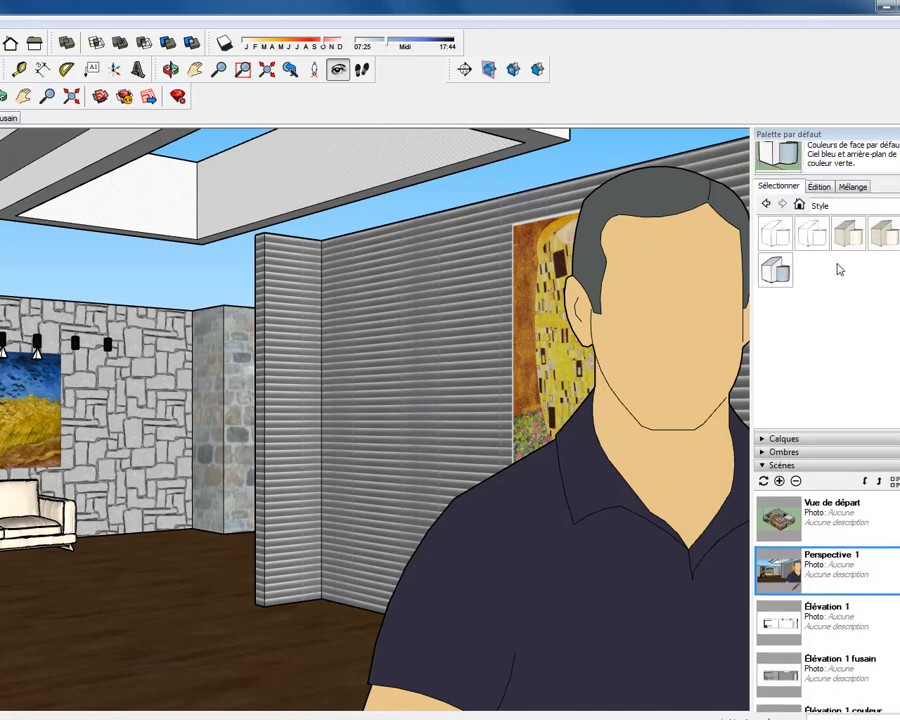
Step: Apply the charcoal sketch line style to the interior view and create a scene from it named Perspective 1 croquis
click(813, 236)
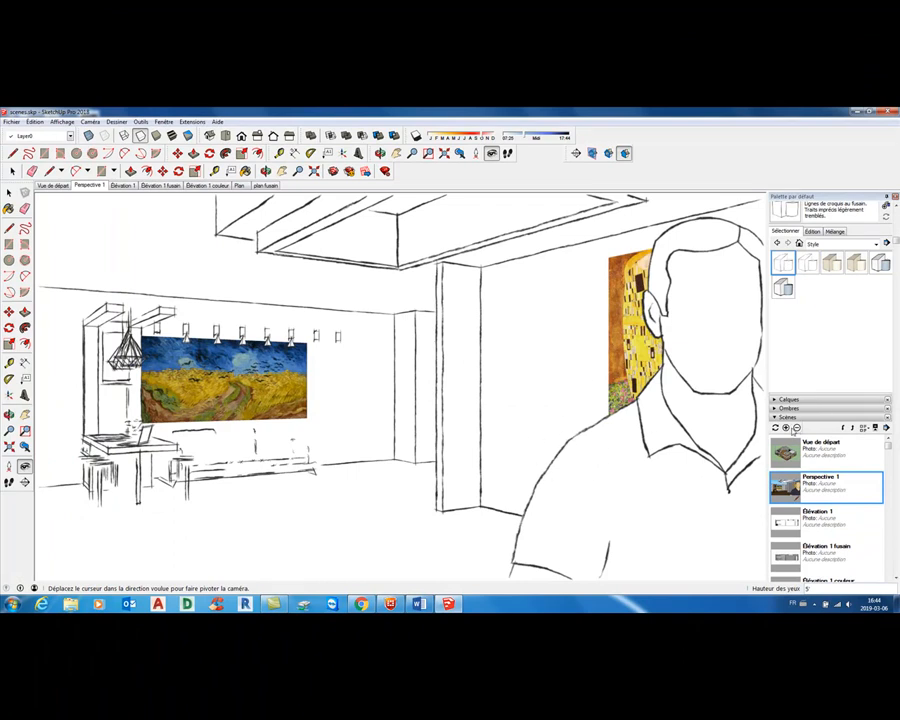
click(786, 428)
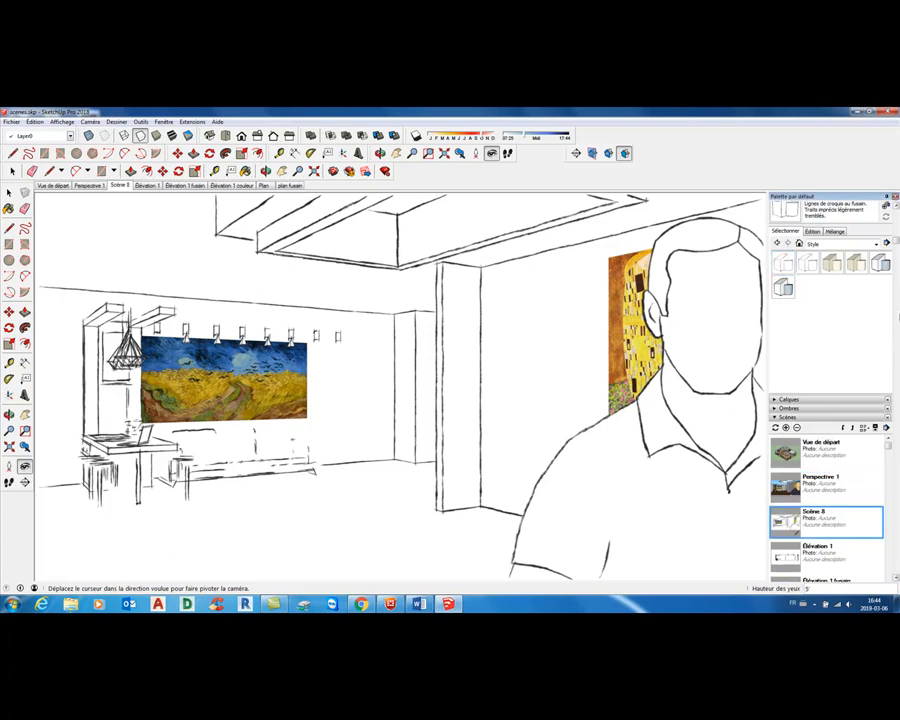
drag(897, 242, 897, 305)
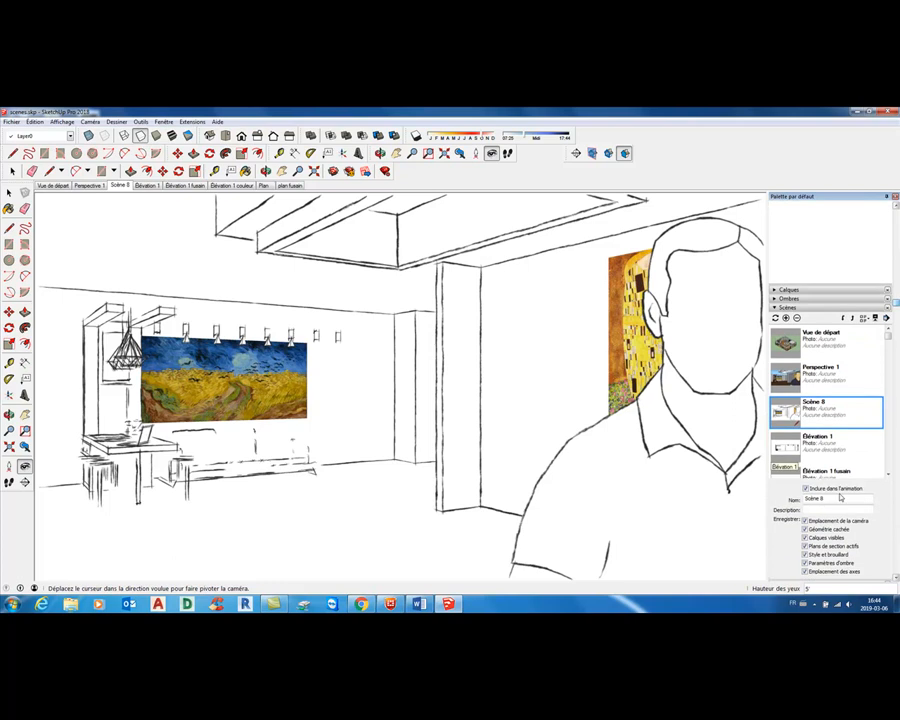
drag(833, 498, 774, 496)
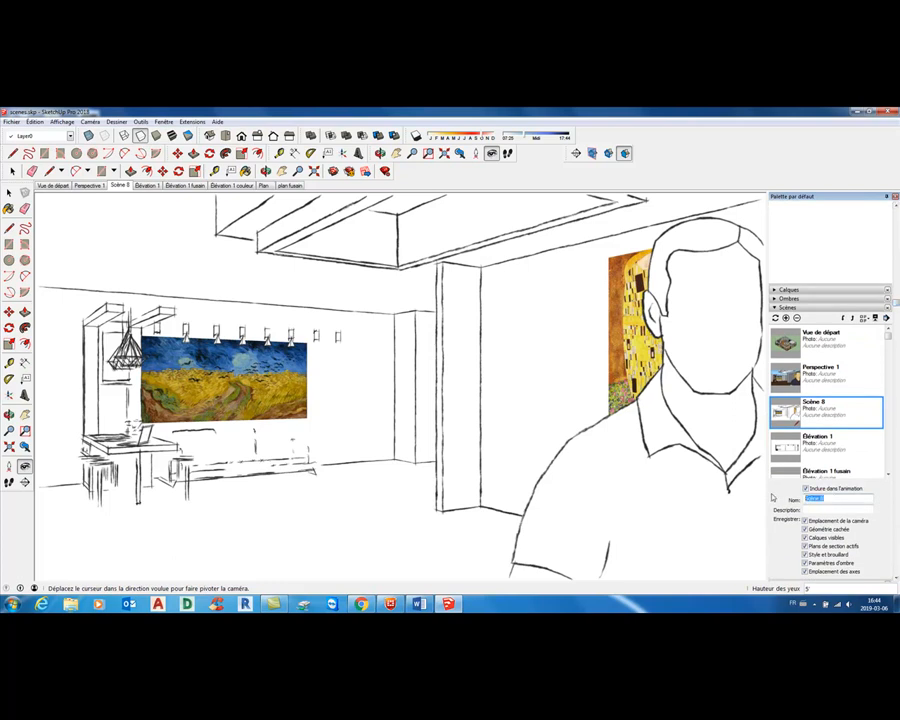
text(Perspective 1 croquis)
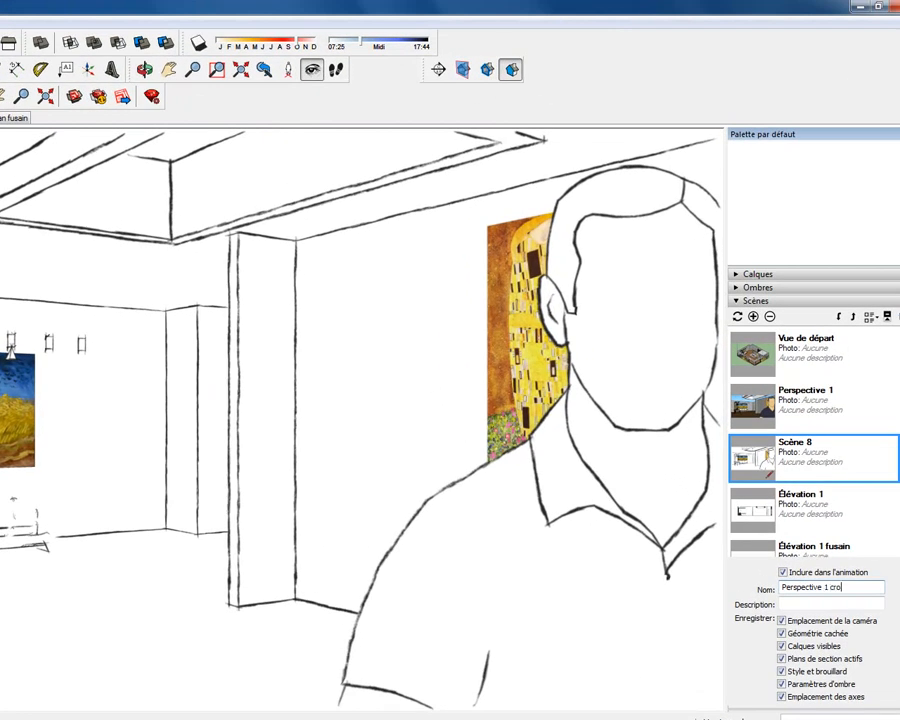
click(872, 604)
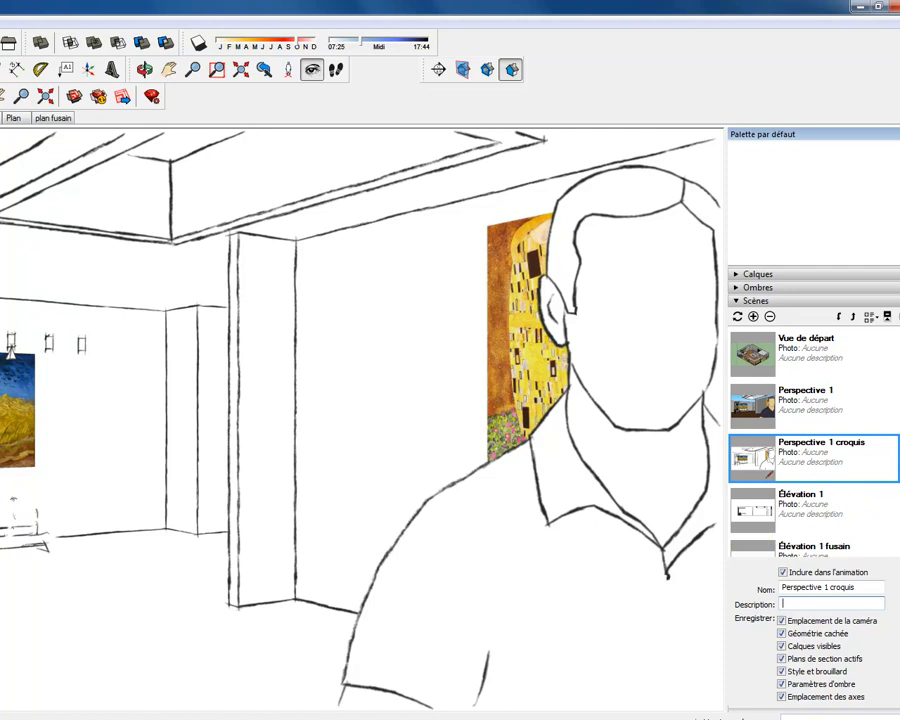
Step: Hide the standing man component that blocks the interior view in front of the Klimt painting
key(space)
click(432, 505)
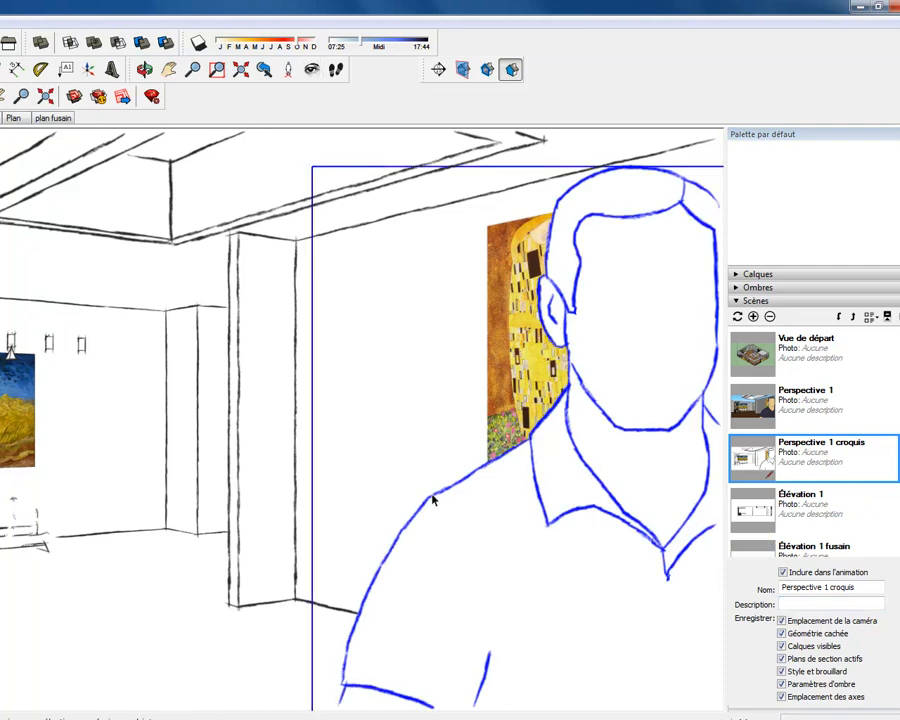
right_click(432, 497)
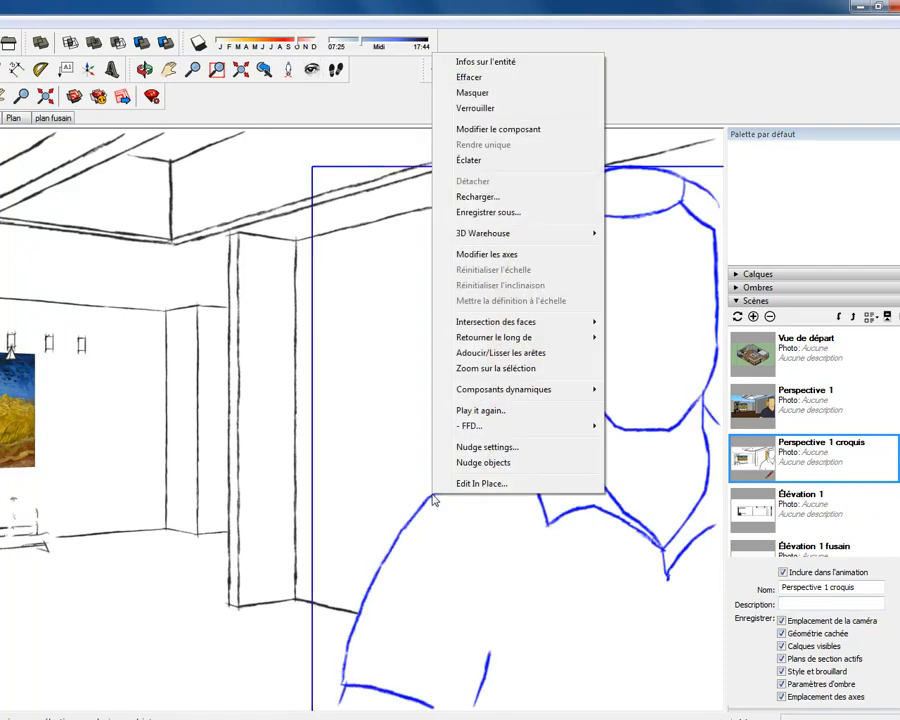
click(500, 96)
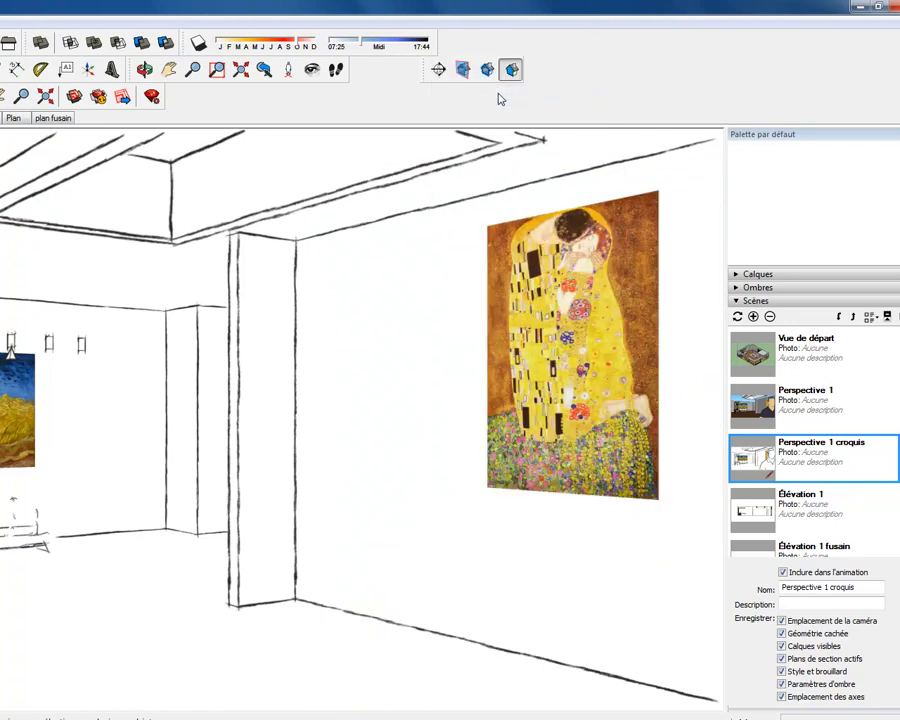